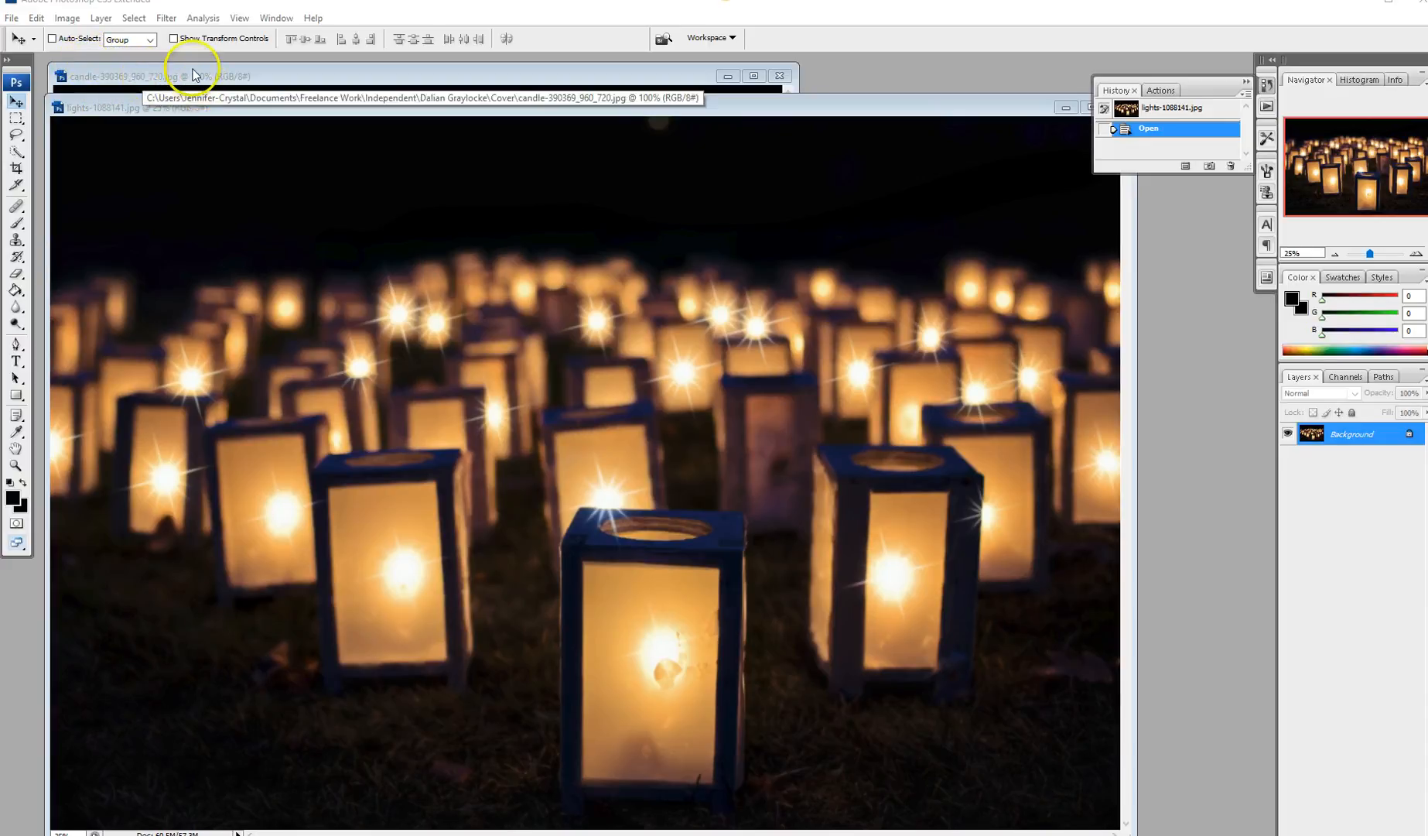
Step: Switch between the candle and lantern photo windows, leaving the candle bokeh photo in front
left_click(408, 77)
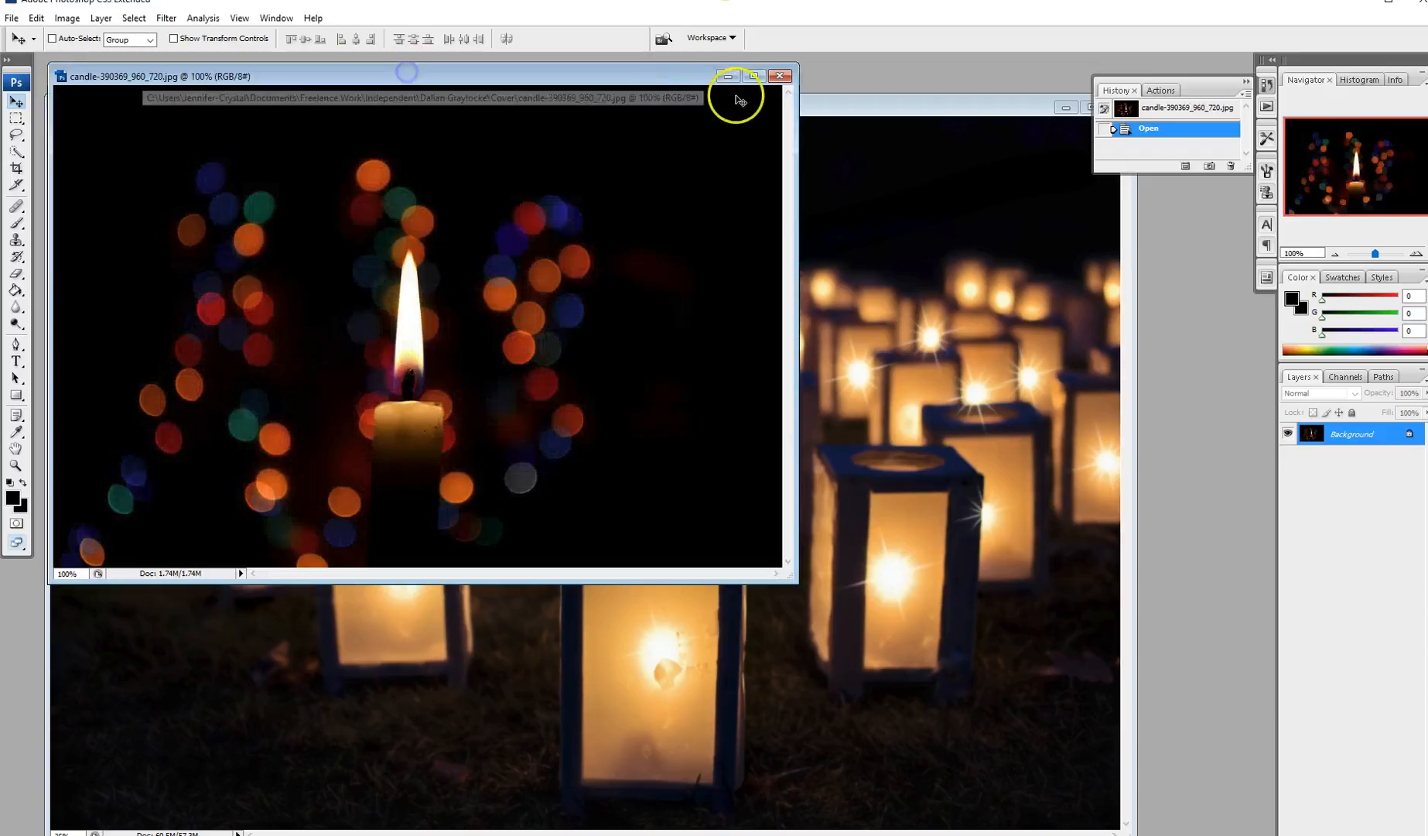
left_click(855, 105)
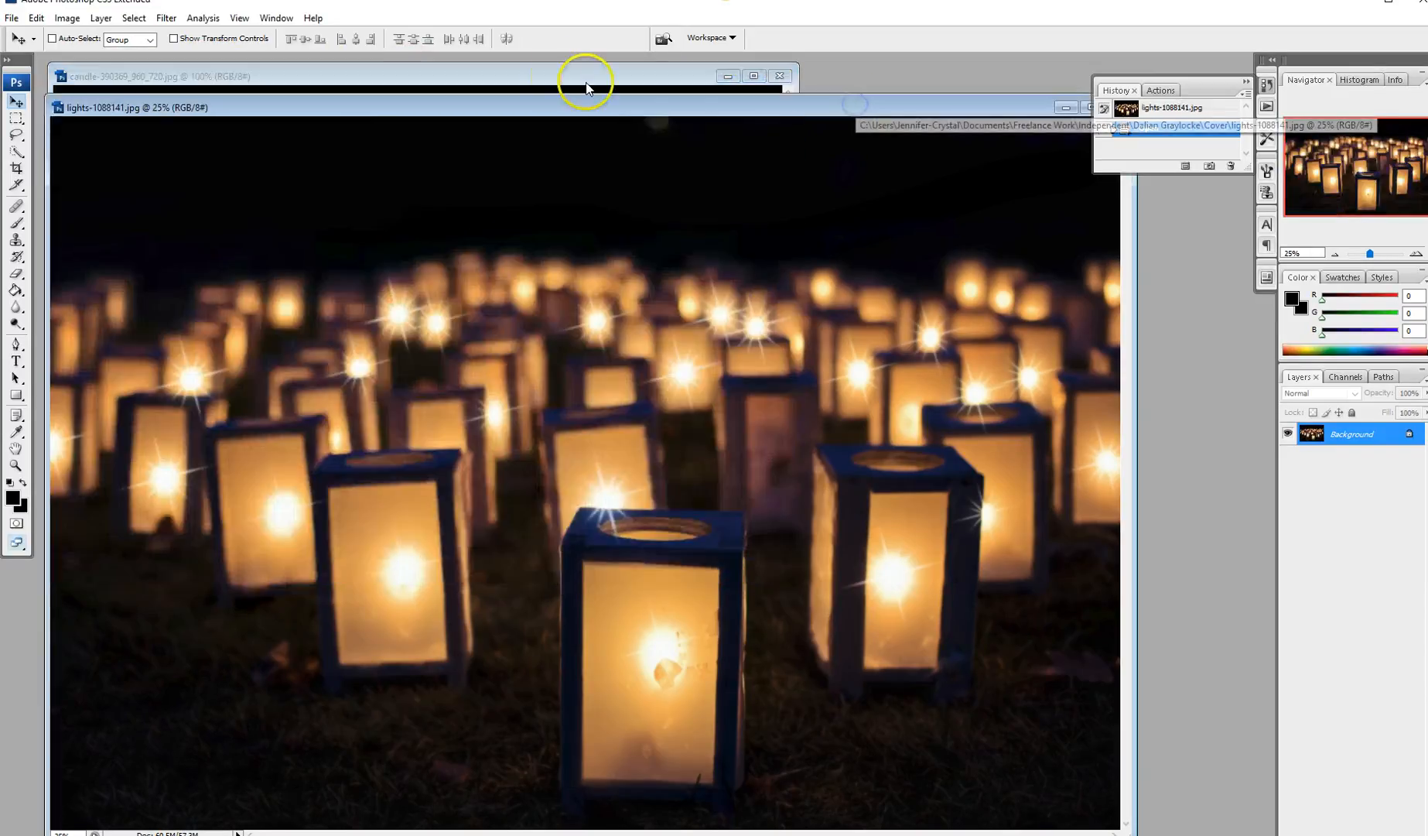
left_click(547, 77)
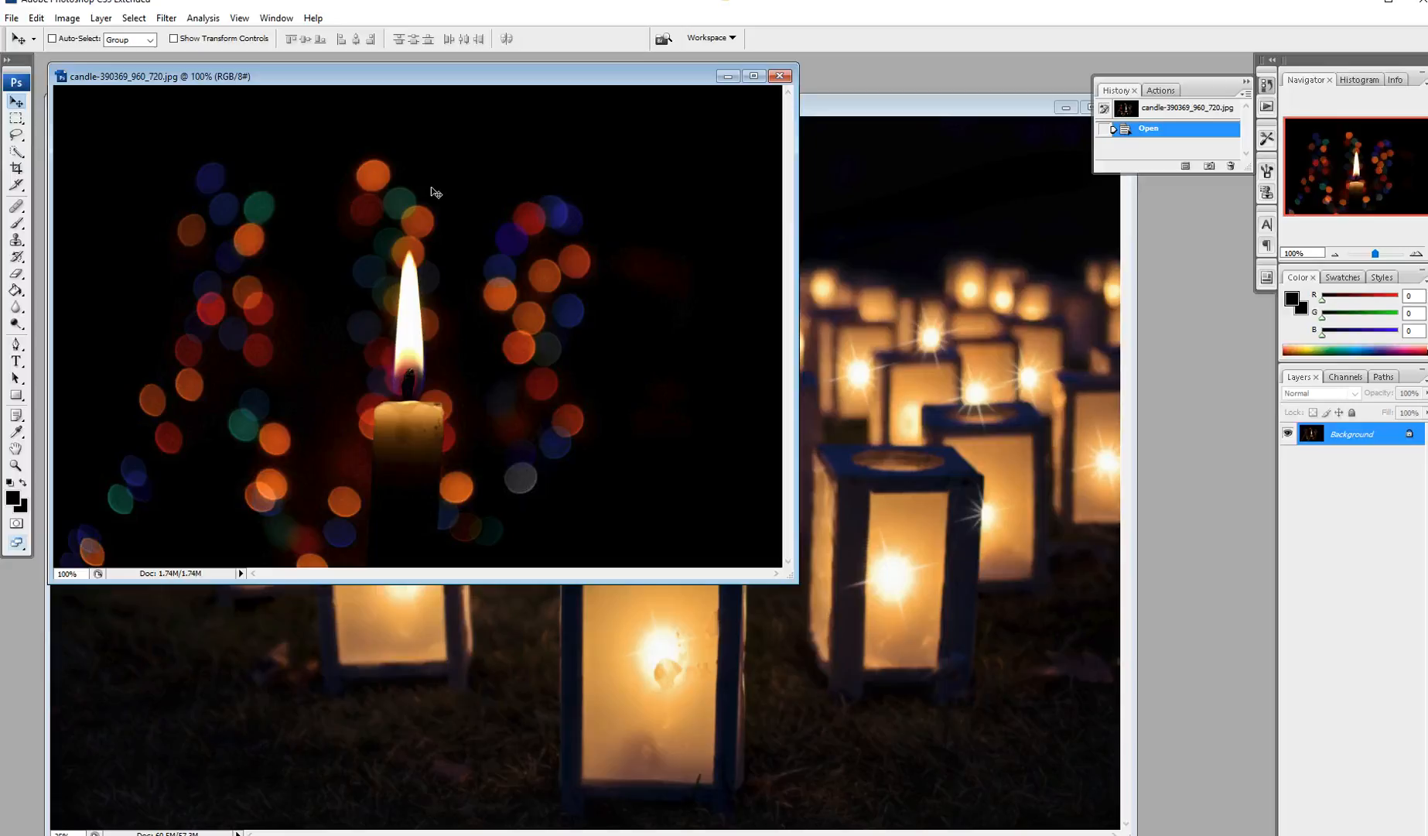
left_click(432, 214)
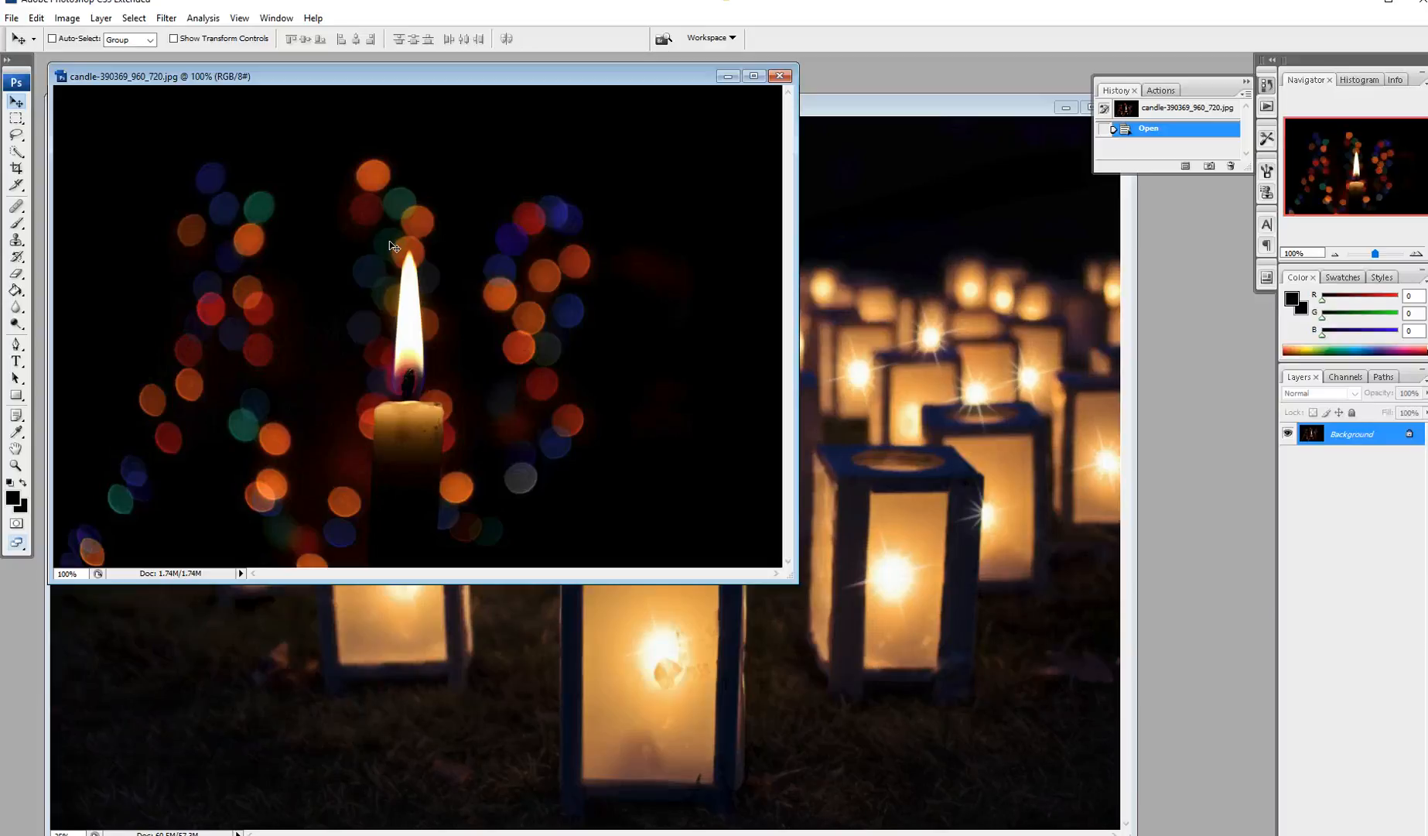
Step: Start a new document at 12.827 × 9.25 inches, 300 pixels/inch, and select its width value
left_click(12, 18)
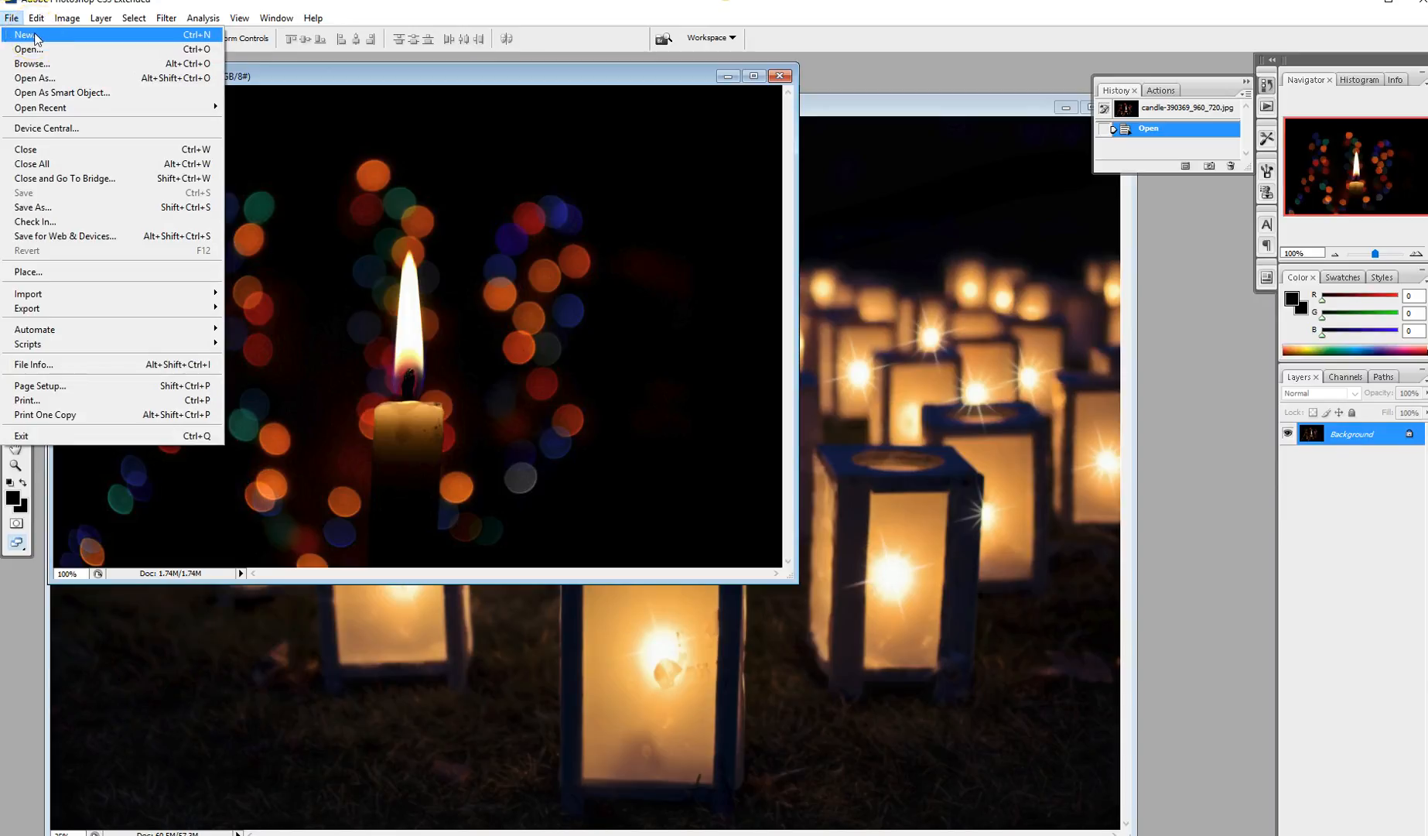
left_click(37, 38)
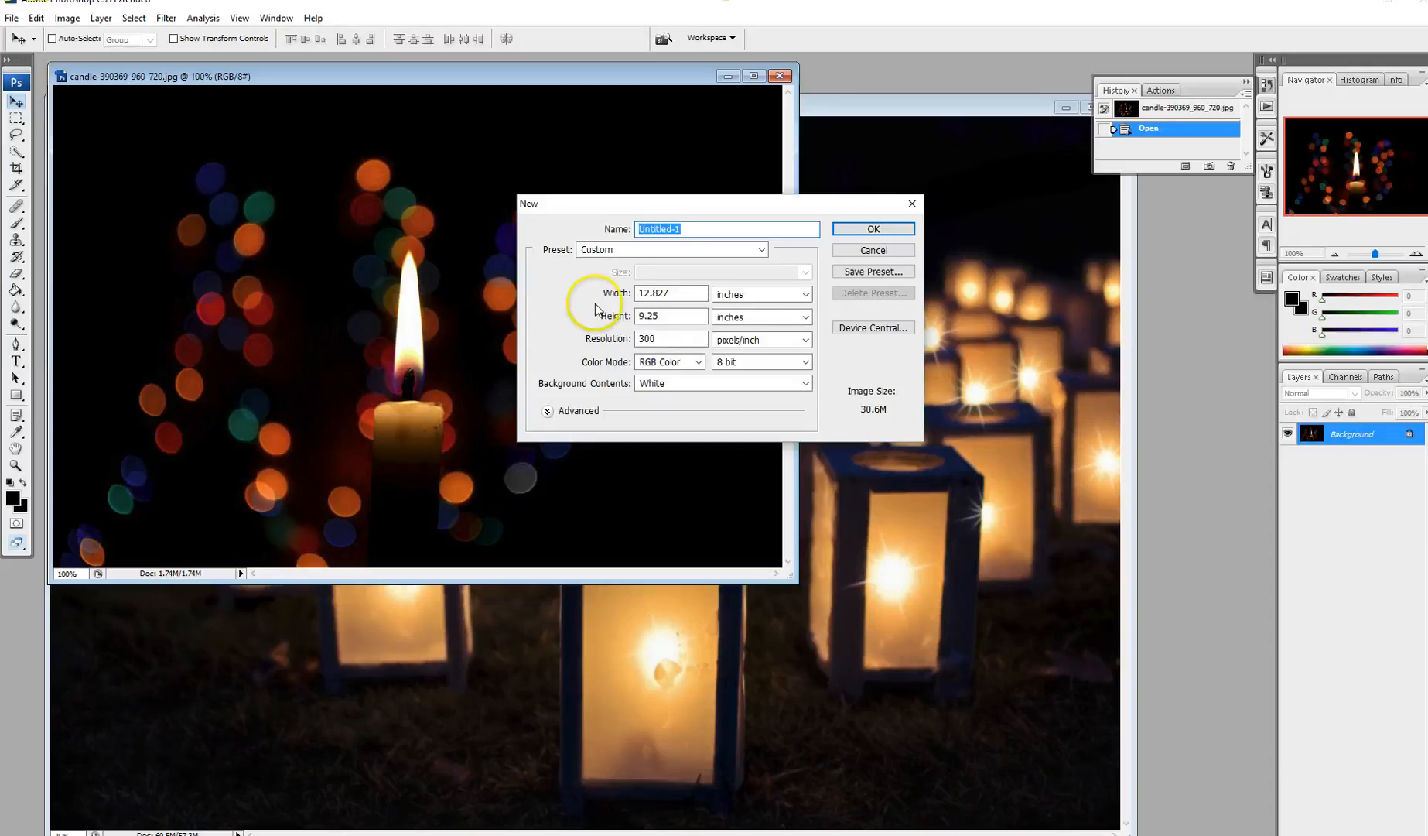
left_click(677, 317)
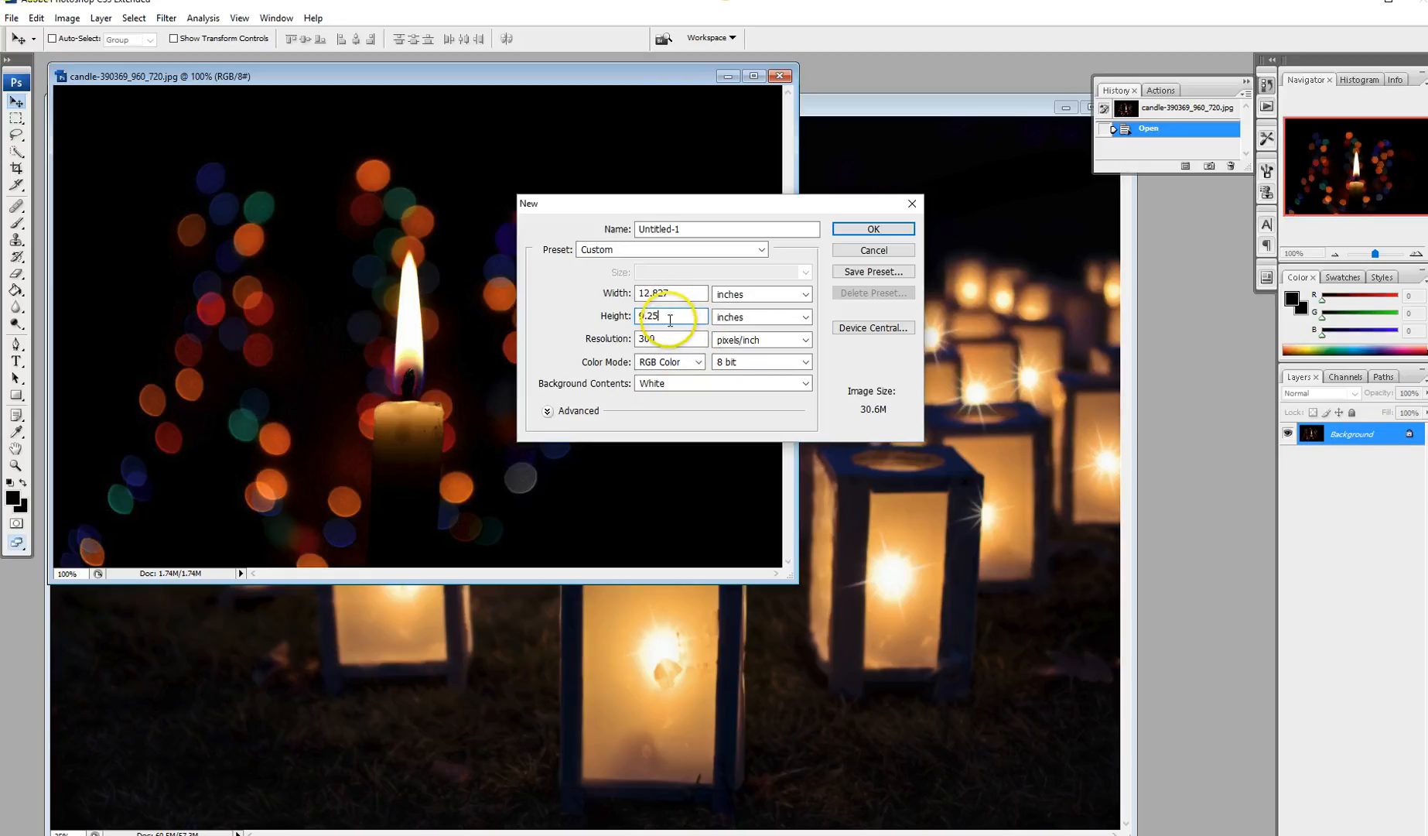
left_click(666, 338)
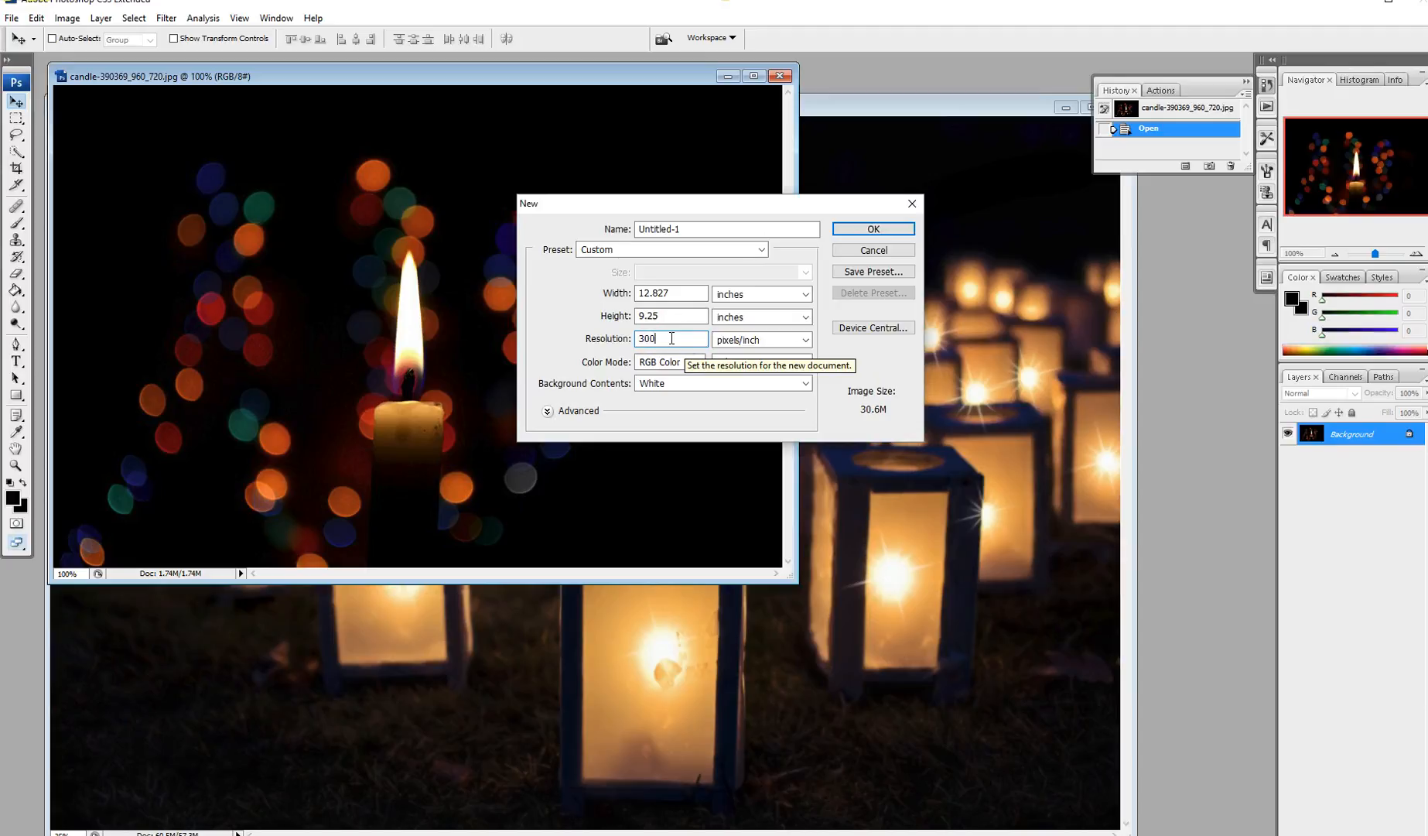
left_click(693, 295)
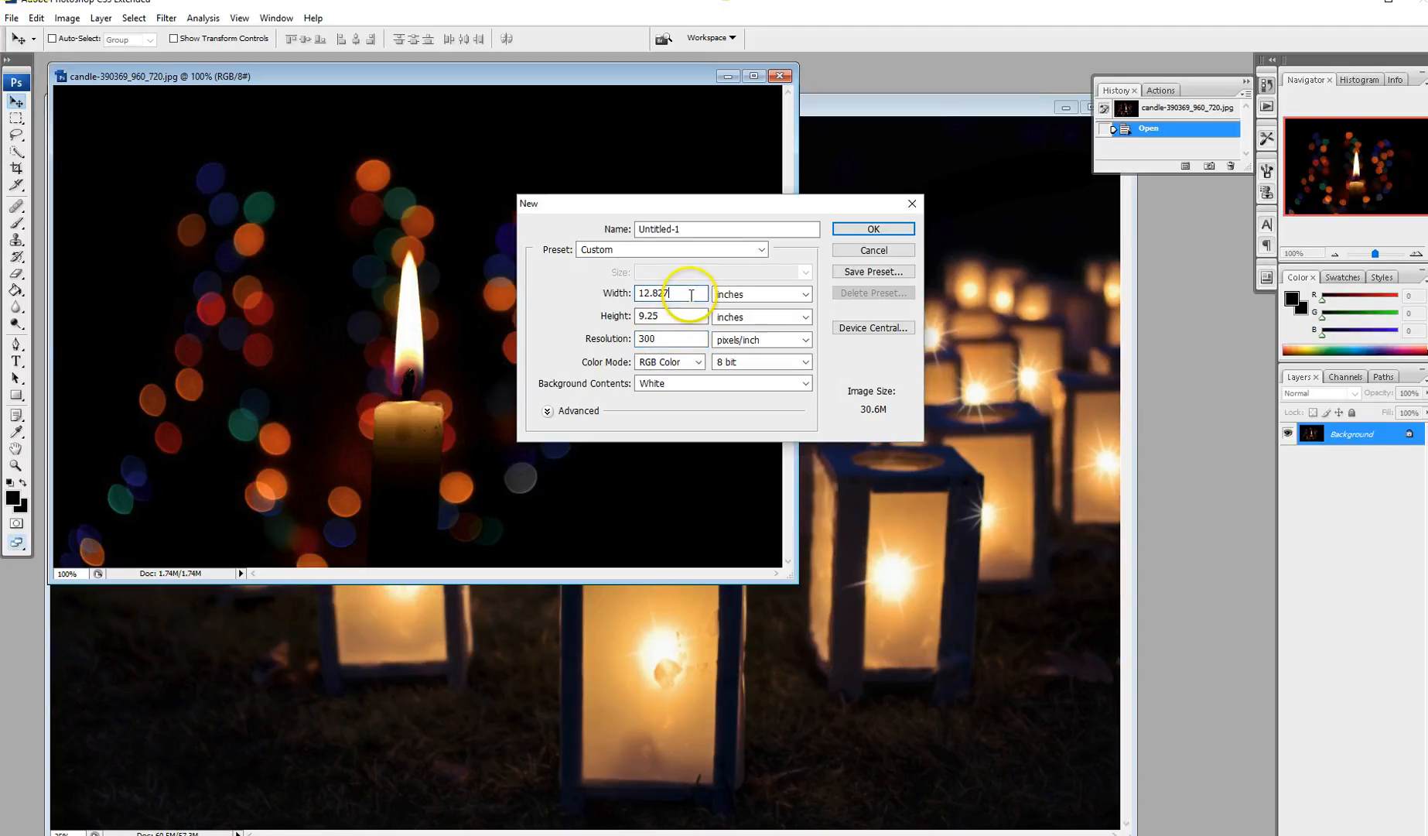
left_click_drag(682, 294, 614, 295)
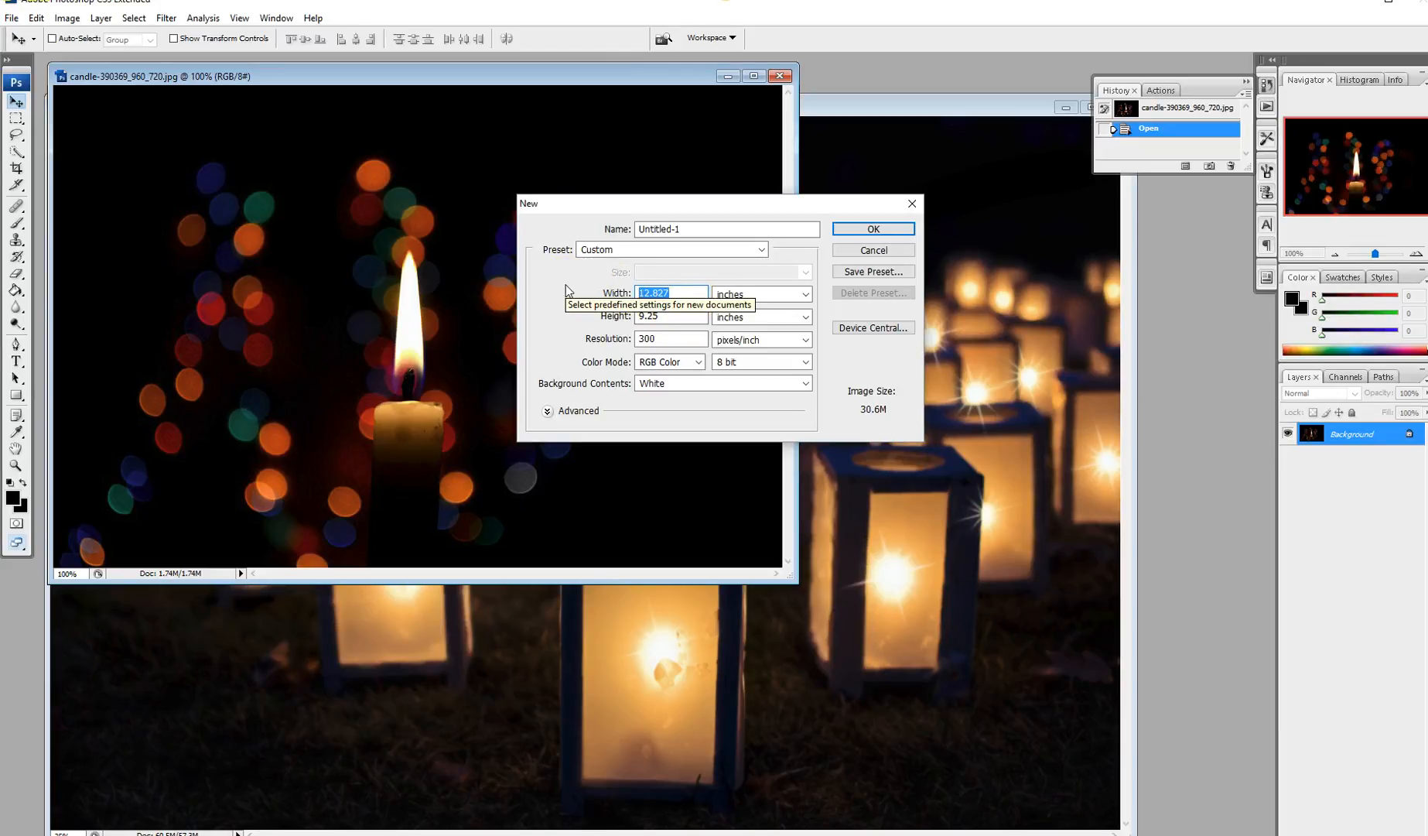
Step: Enter 12.358096 inches as the new document's width
type("12.35")
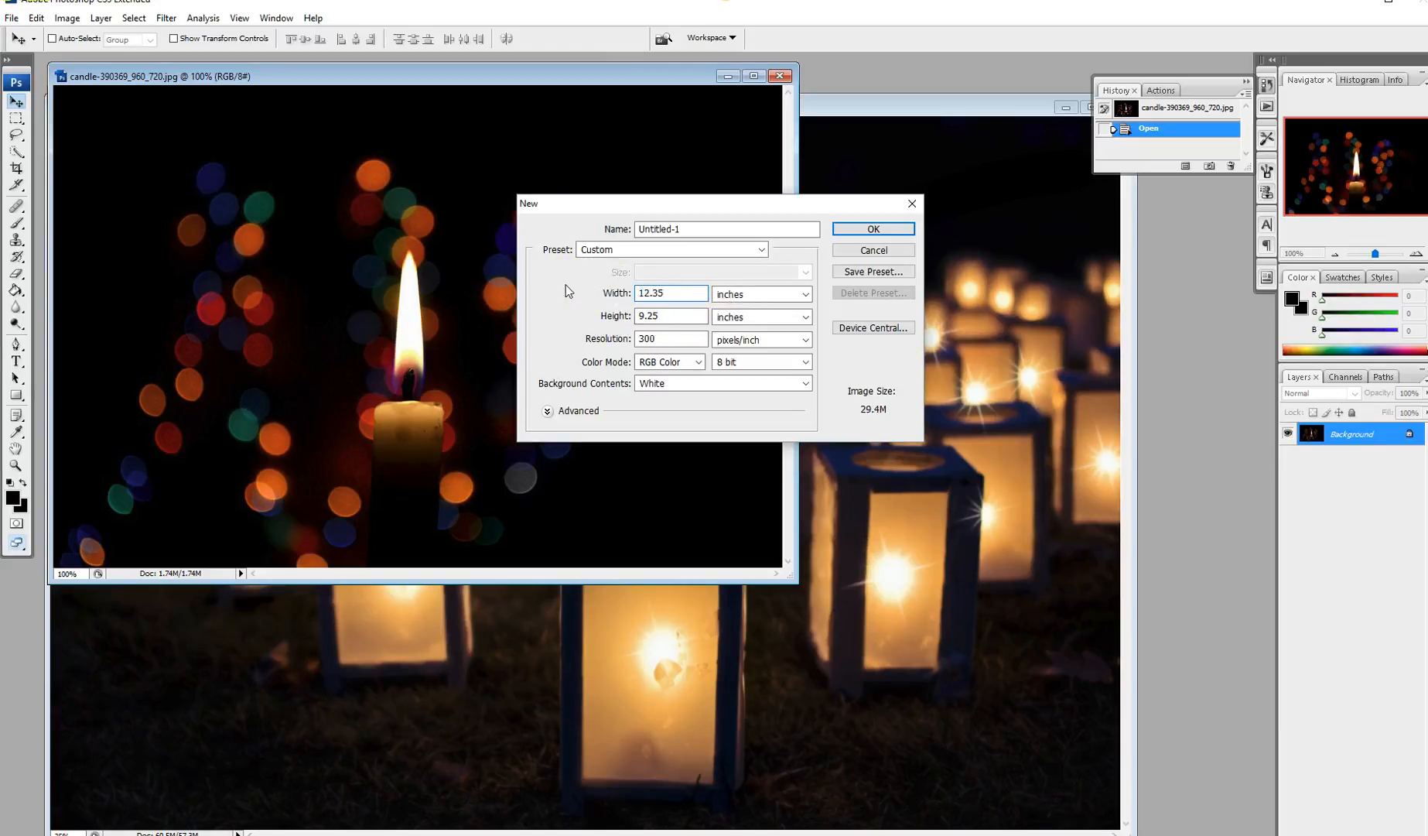
type("8096")
left_click(671, 316)
Step: Create the 12.358096 × 9.25 in document, widen its window, and collapse the History panel
left_click(871, 229)
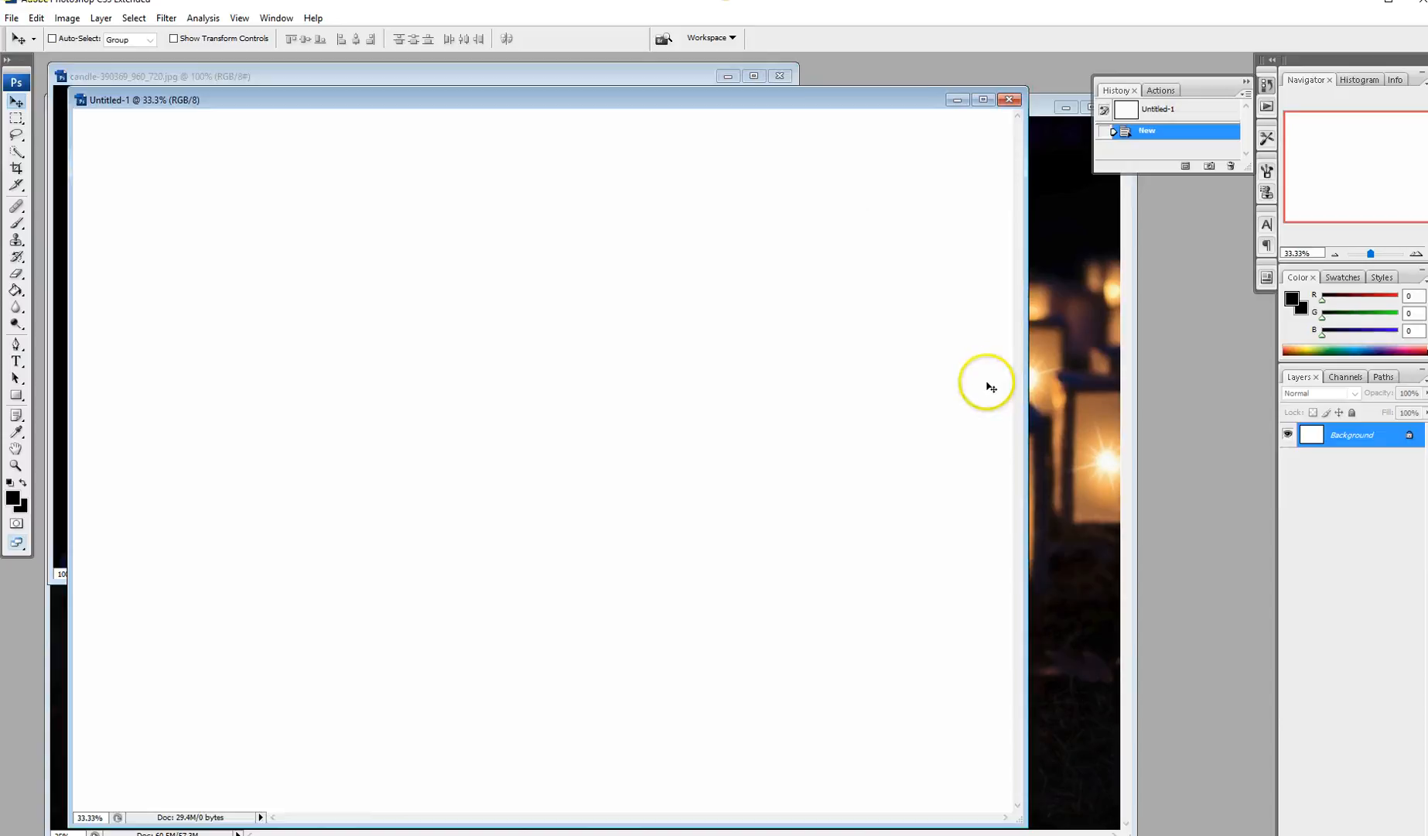
left_click_drag(776, 99, 786, 80)
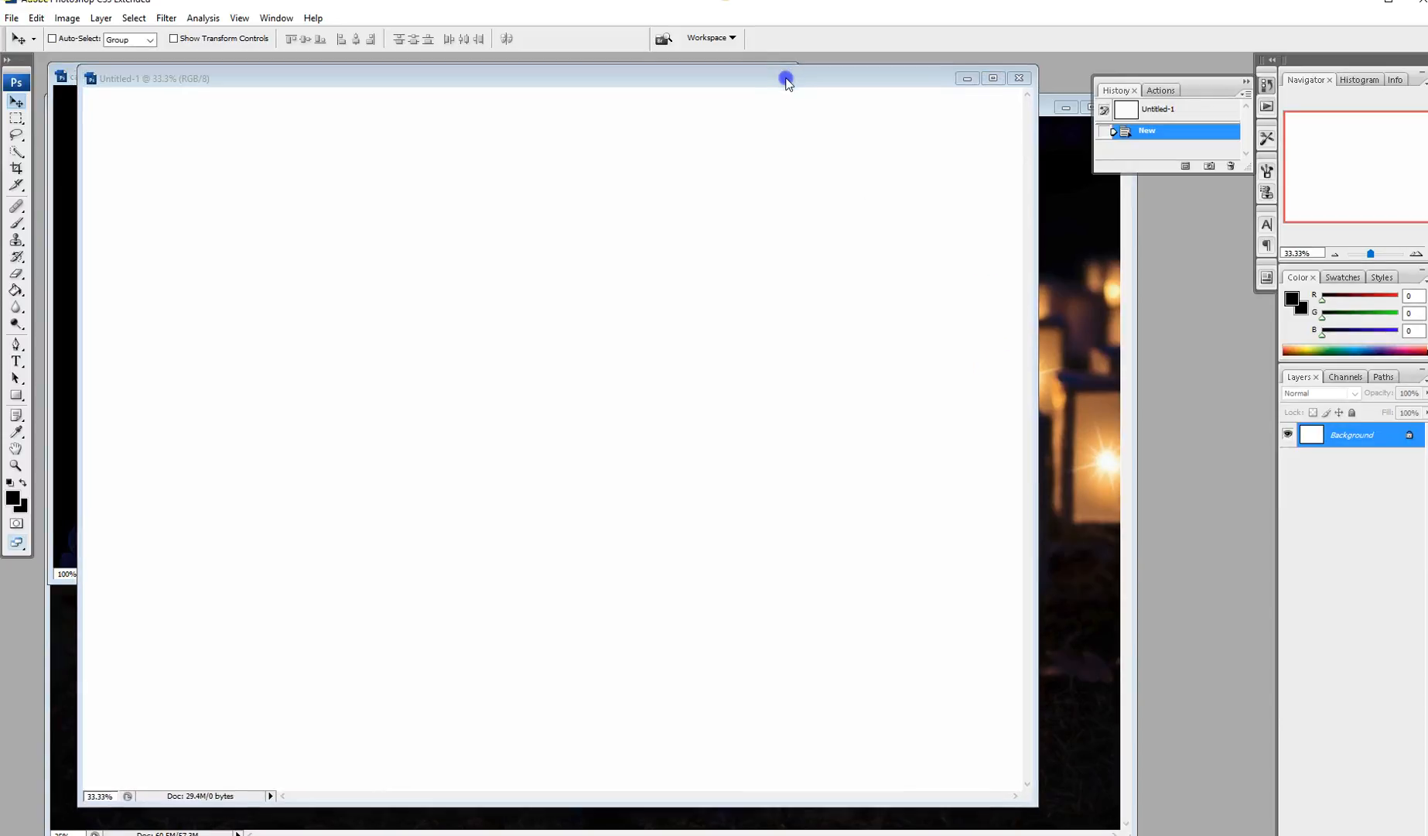
left_click_drag(1037, 205, 1210, 218)
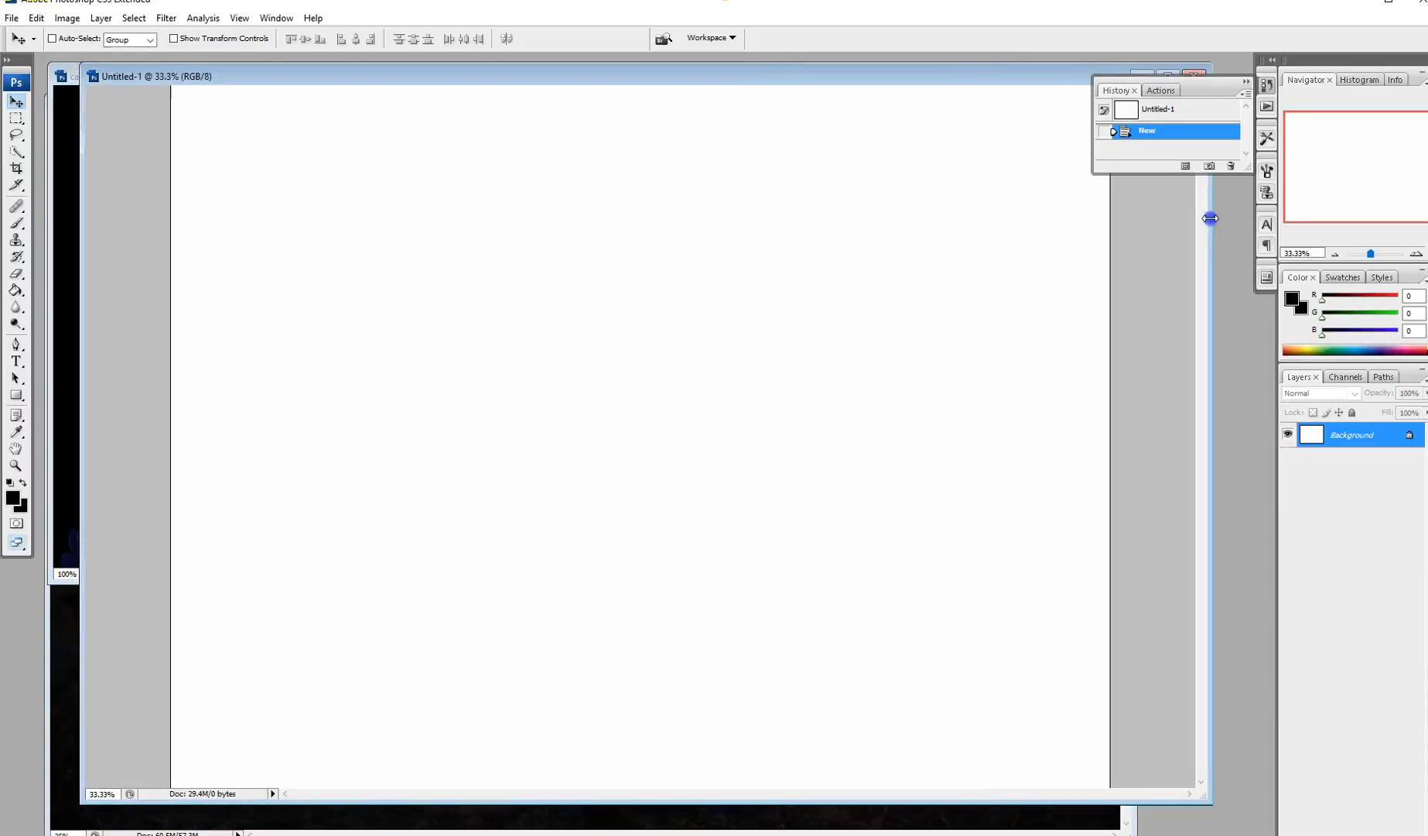
left_click_drag(970, 76, 883, 76)
left_click(1244, 82)
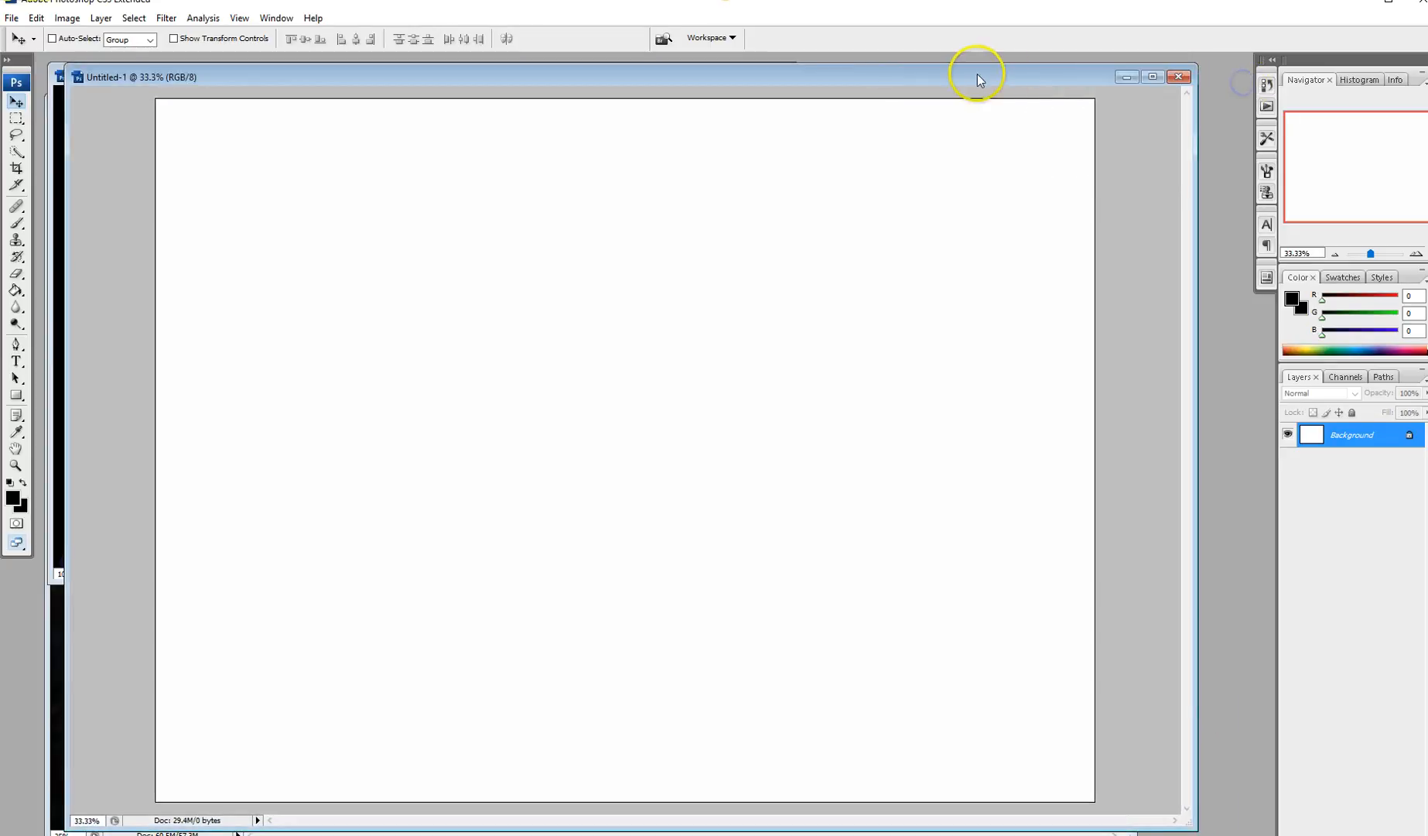
left_click_drag(977, 73, 1006, 73)
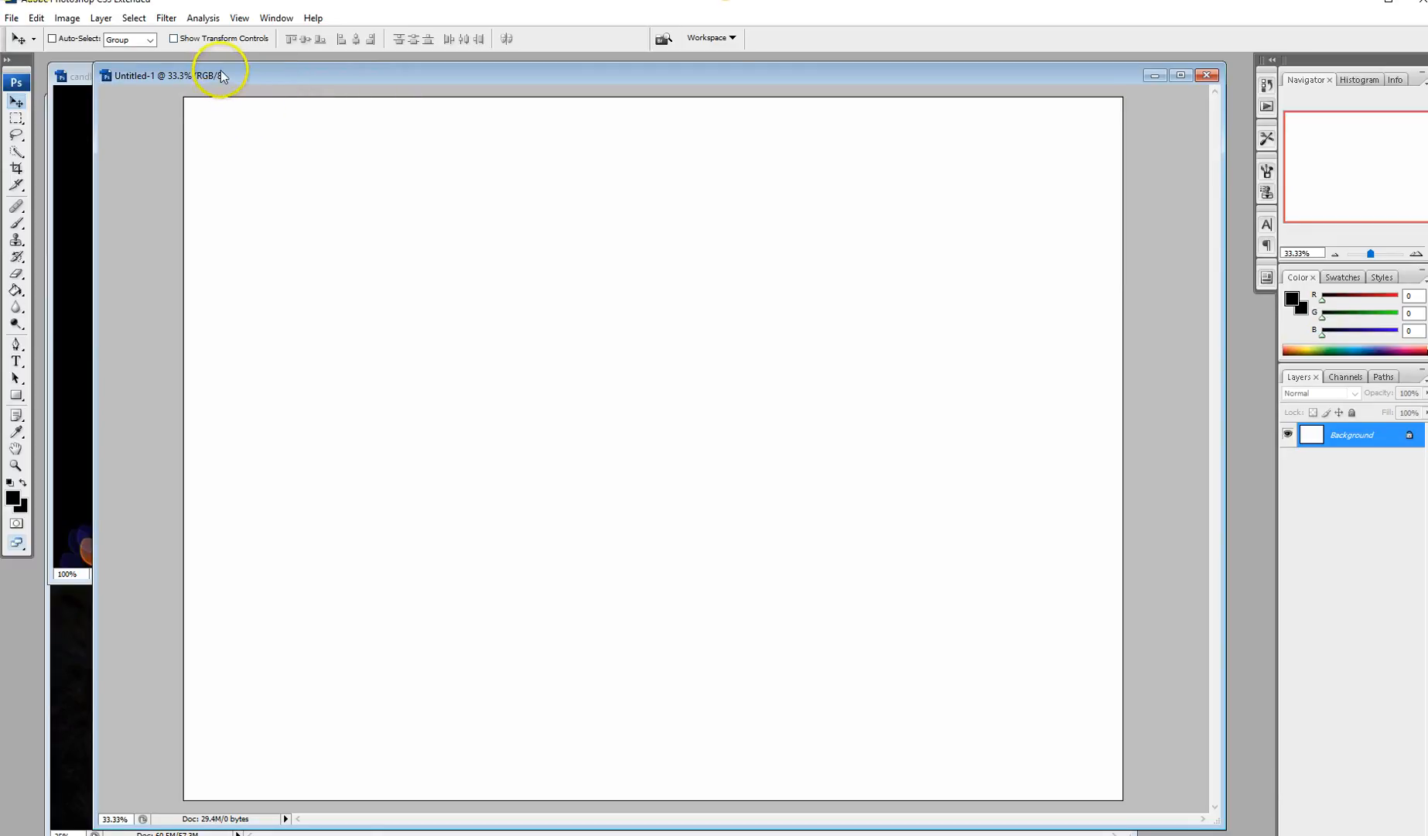
Step: Add vertical guides at 0.125 and 6.125 inches with View > New Guide
left_click(240, 19)
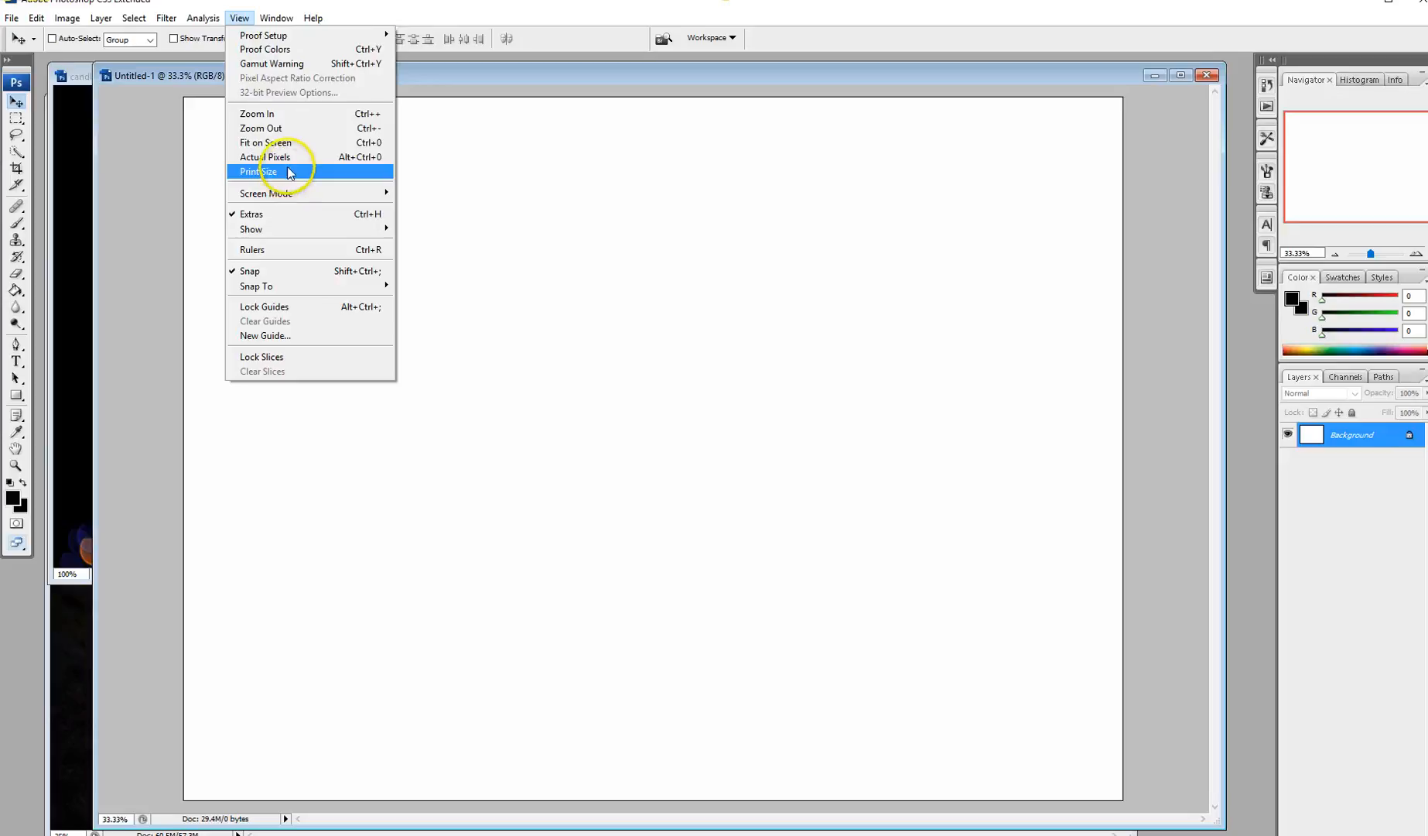
left_click(304, 338)
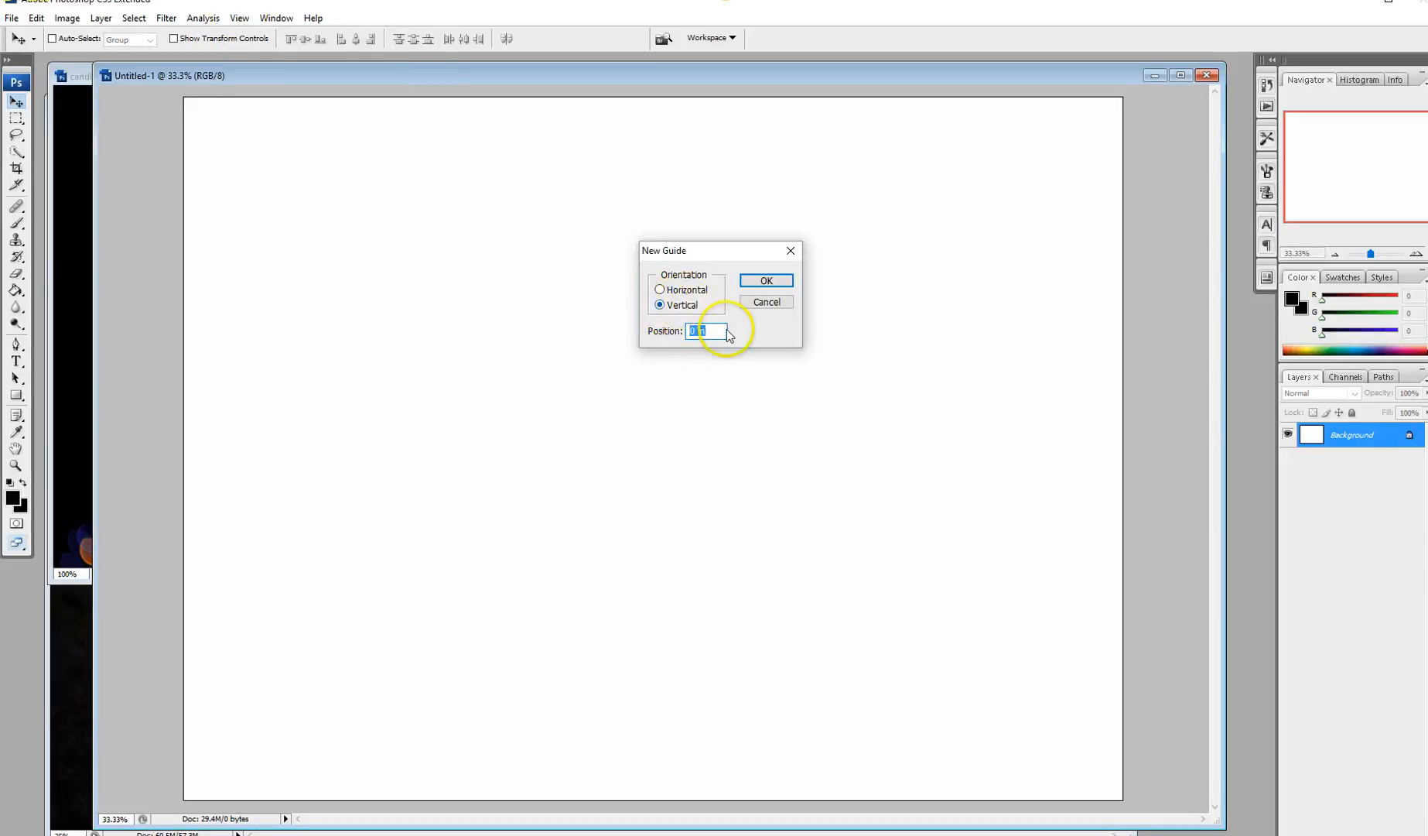
type("0.125")
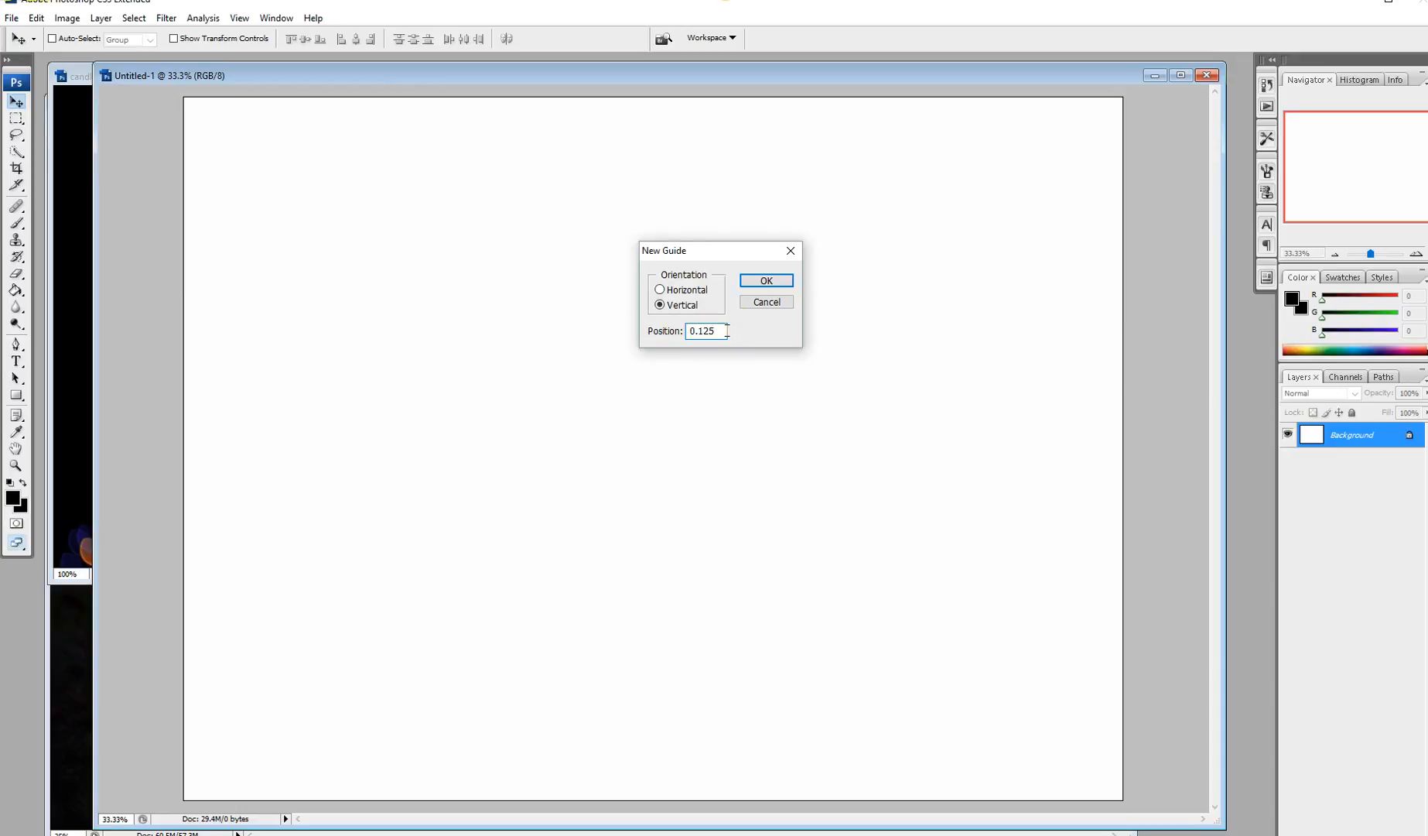
key("Return")
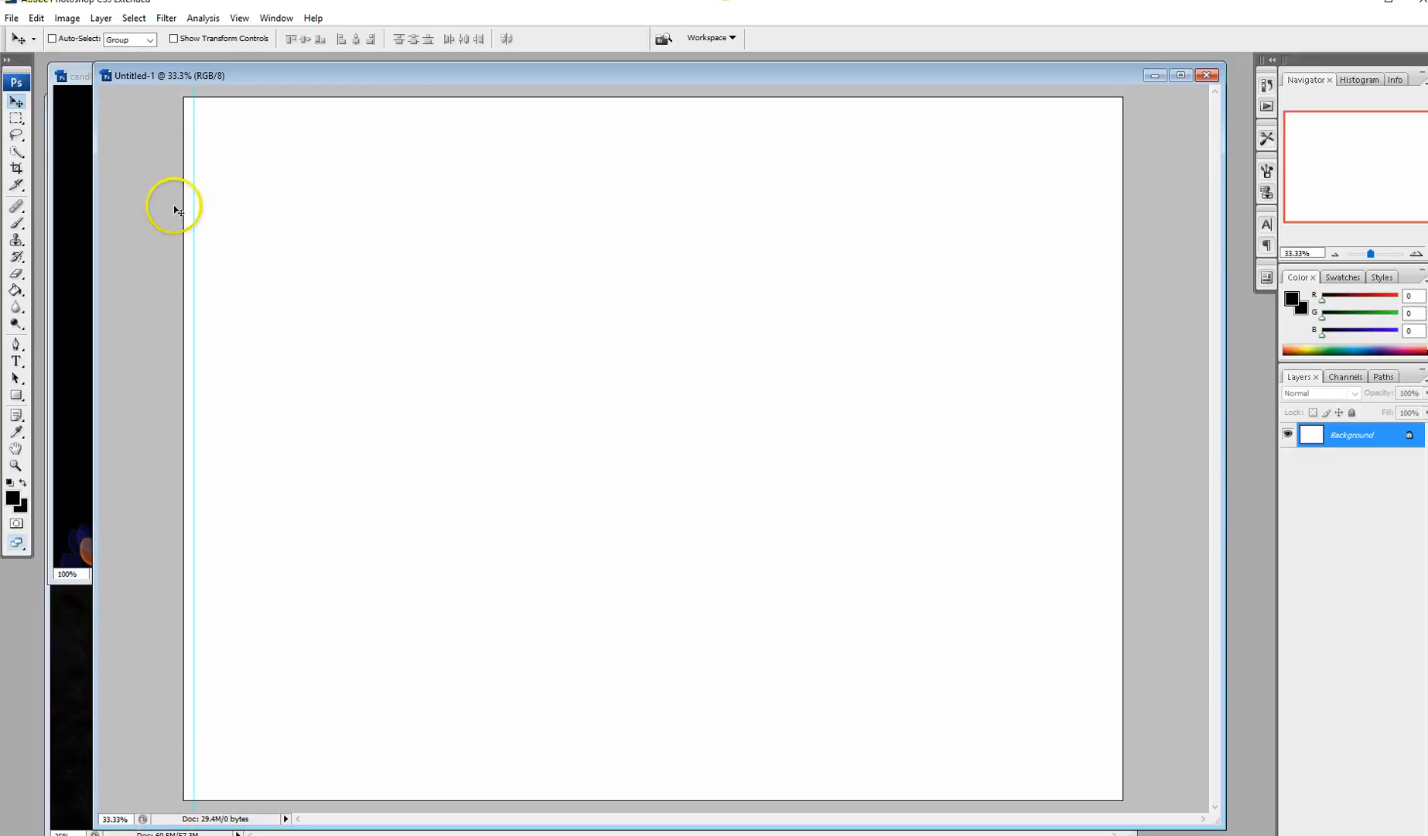
left_click(244, 21)
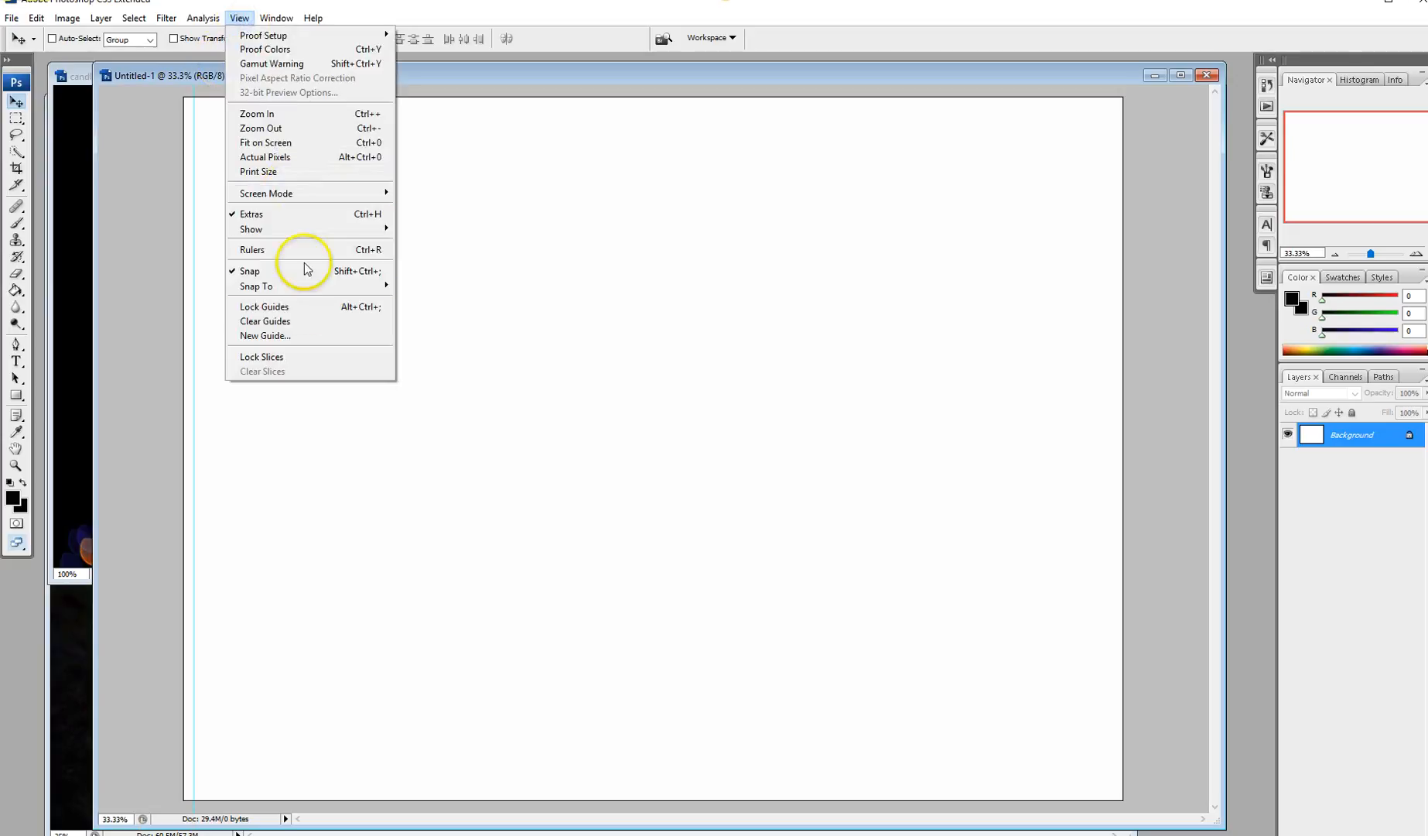
left_click(283, 336)
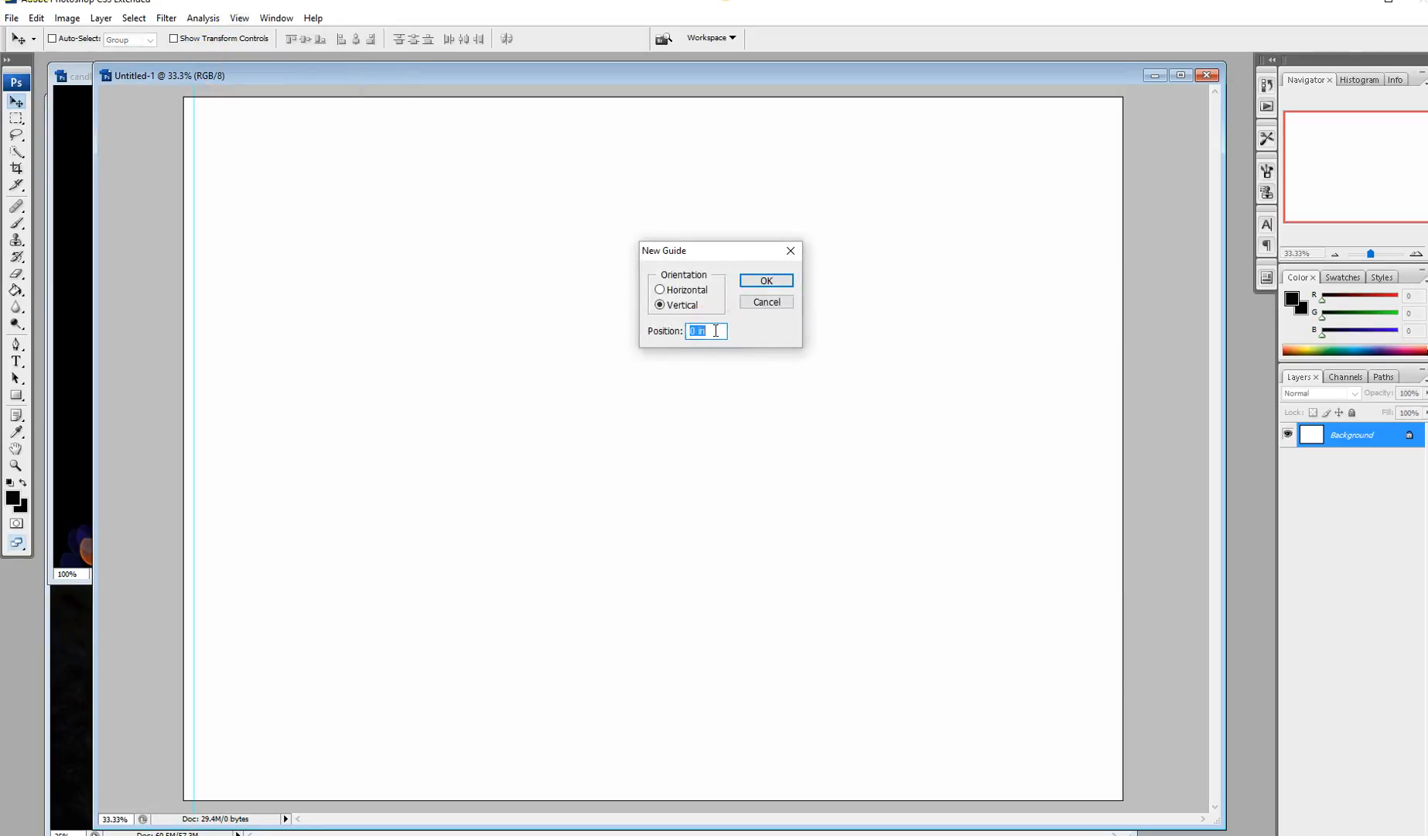
type("6.125")
key("Return")
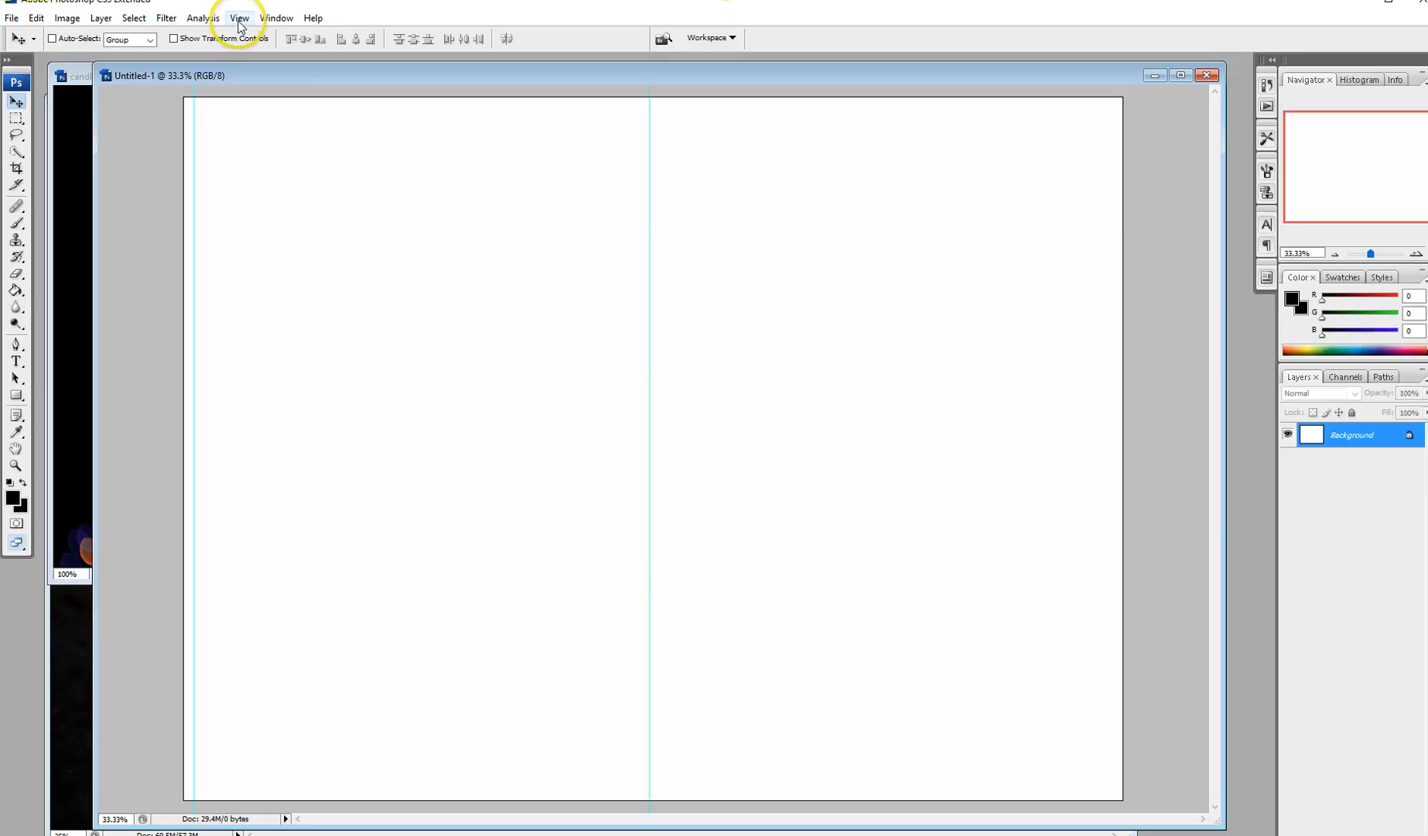
Step: Add vertical guides at 6.233096 and 12.233096 inches for the spine and right edge
left_click(240, 21)
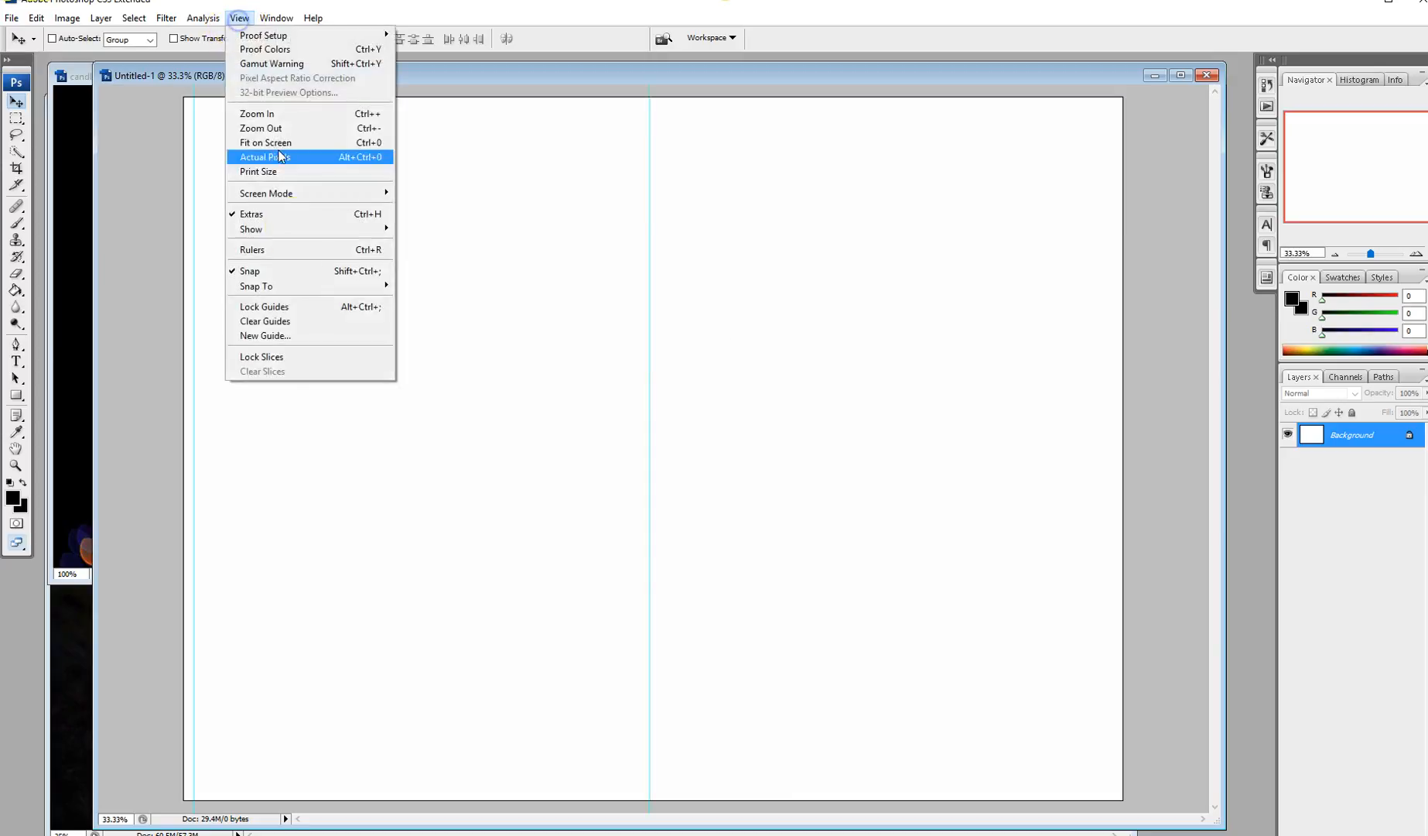
left_click(303, 338)
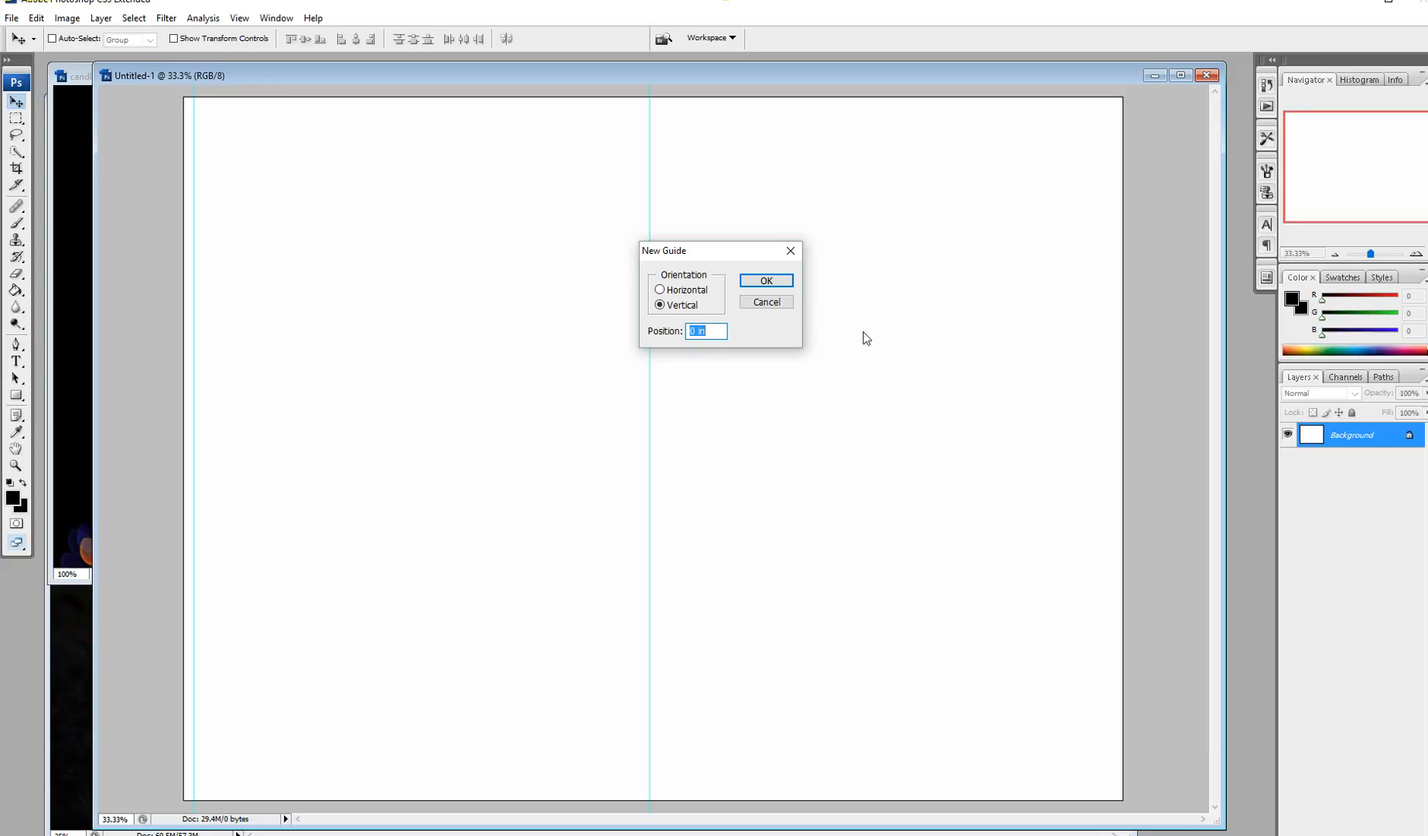
type("6.233096")
key("Return")
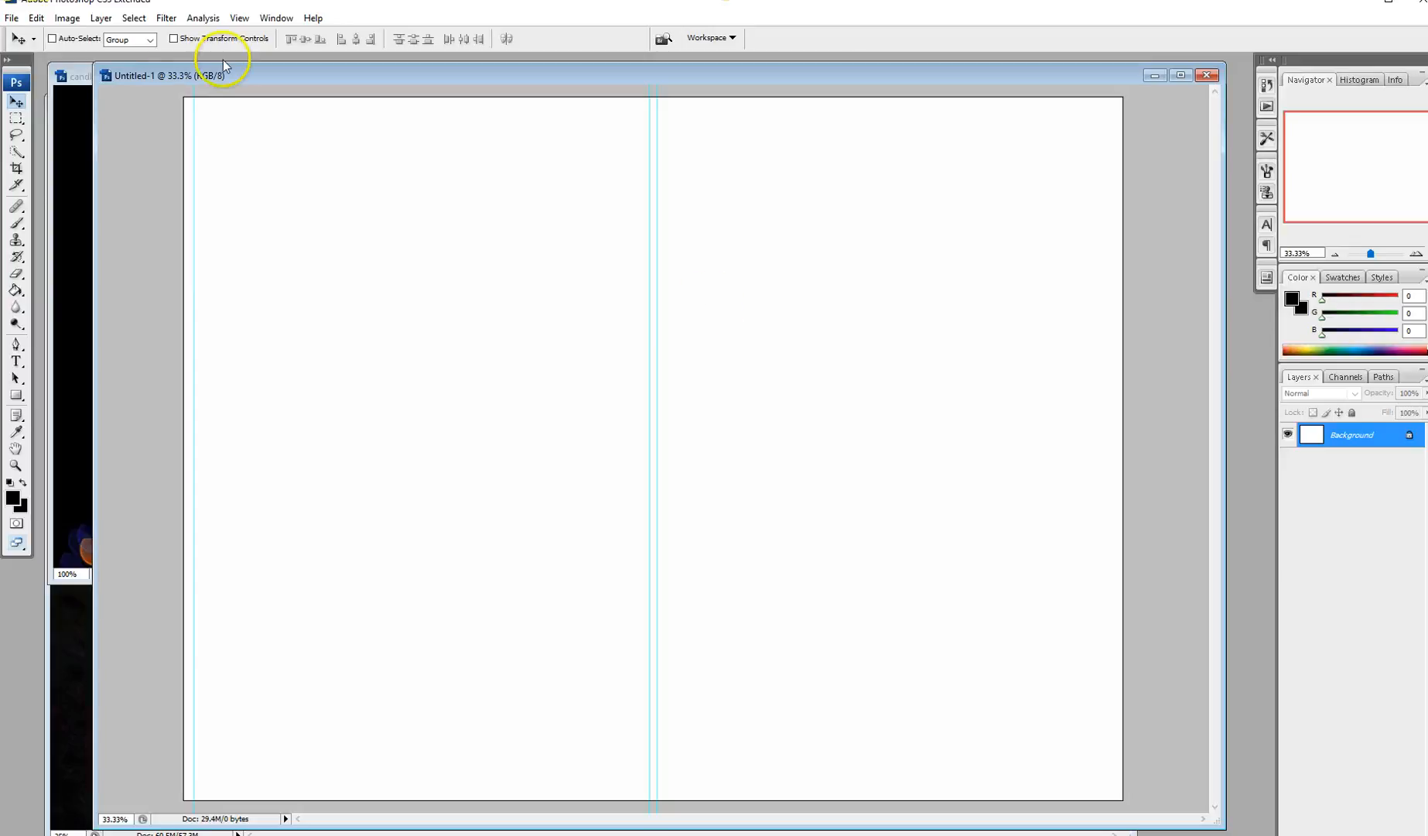
left_click(239, 18)
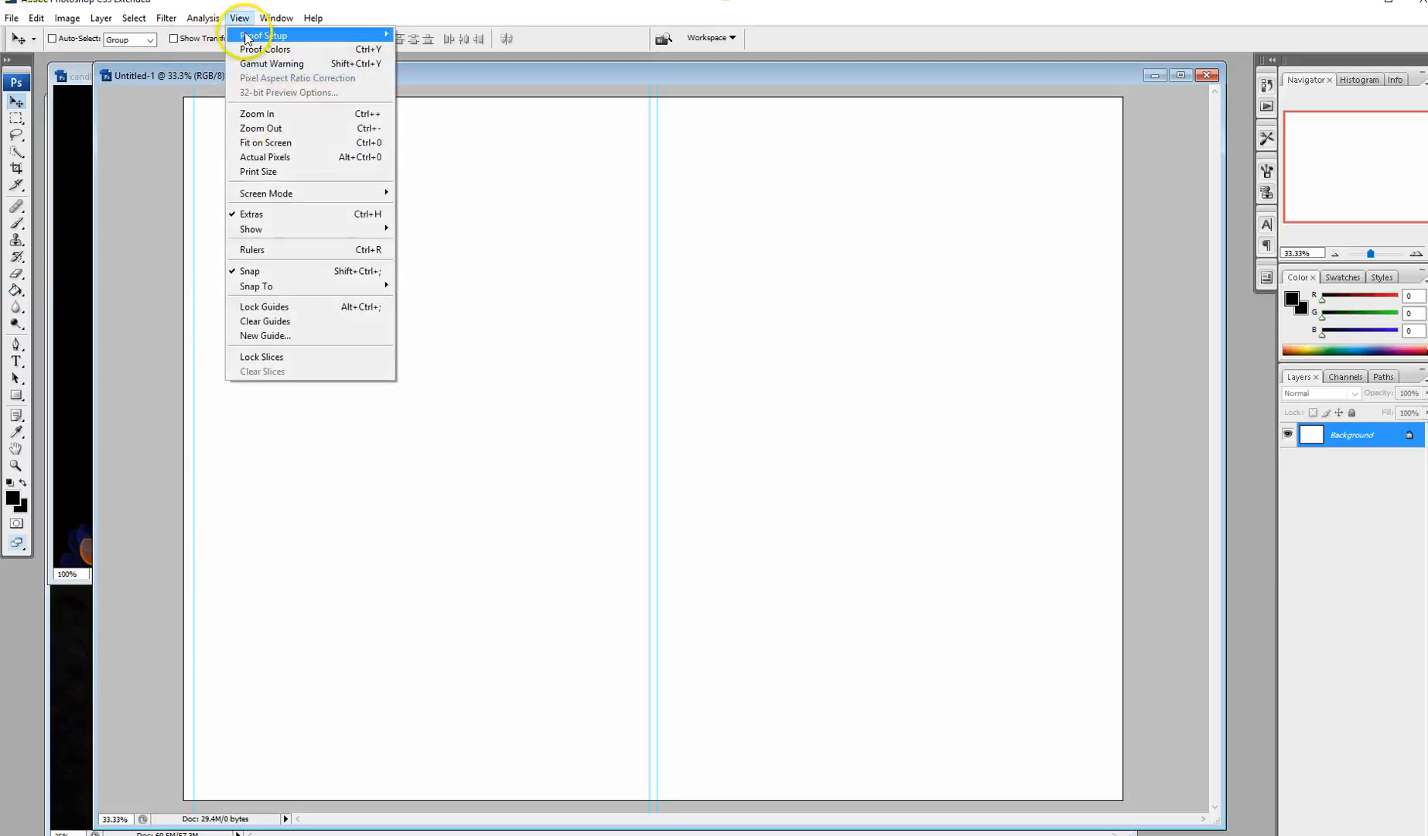
left_click(267, 335)
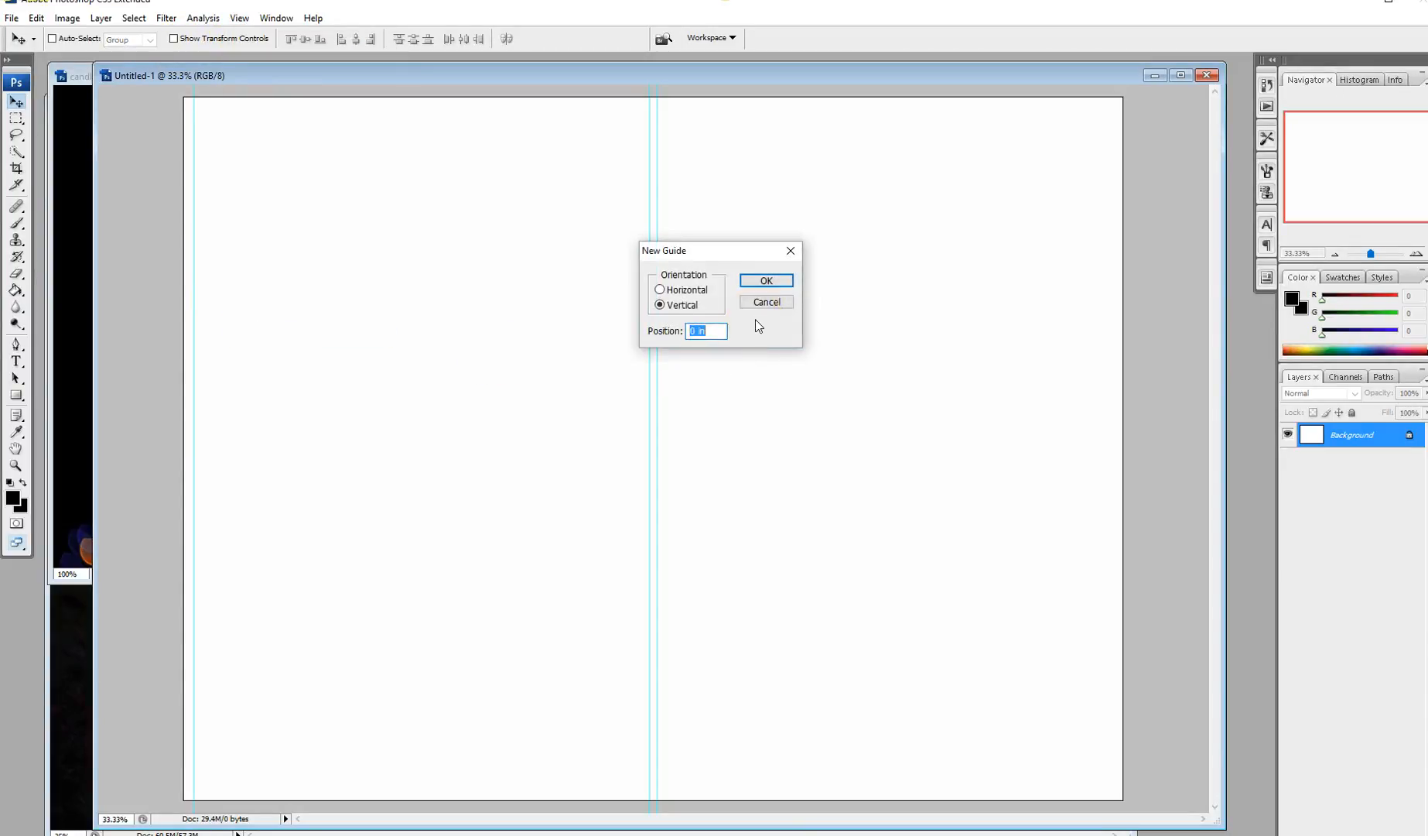
type("12")
type(".233096")
key("Return")
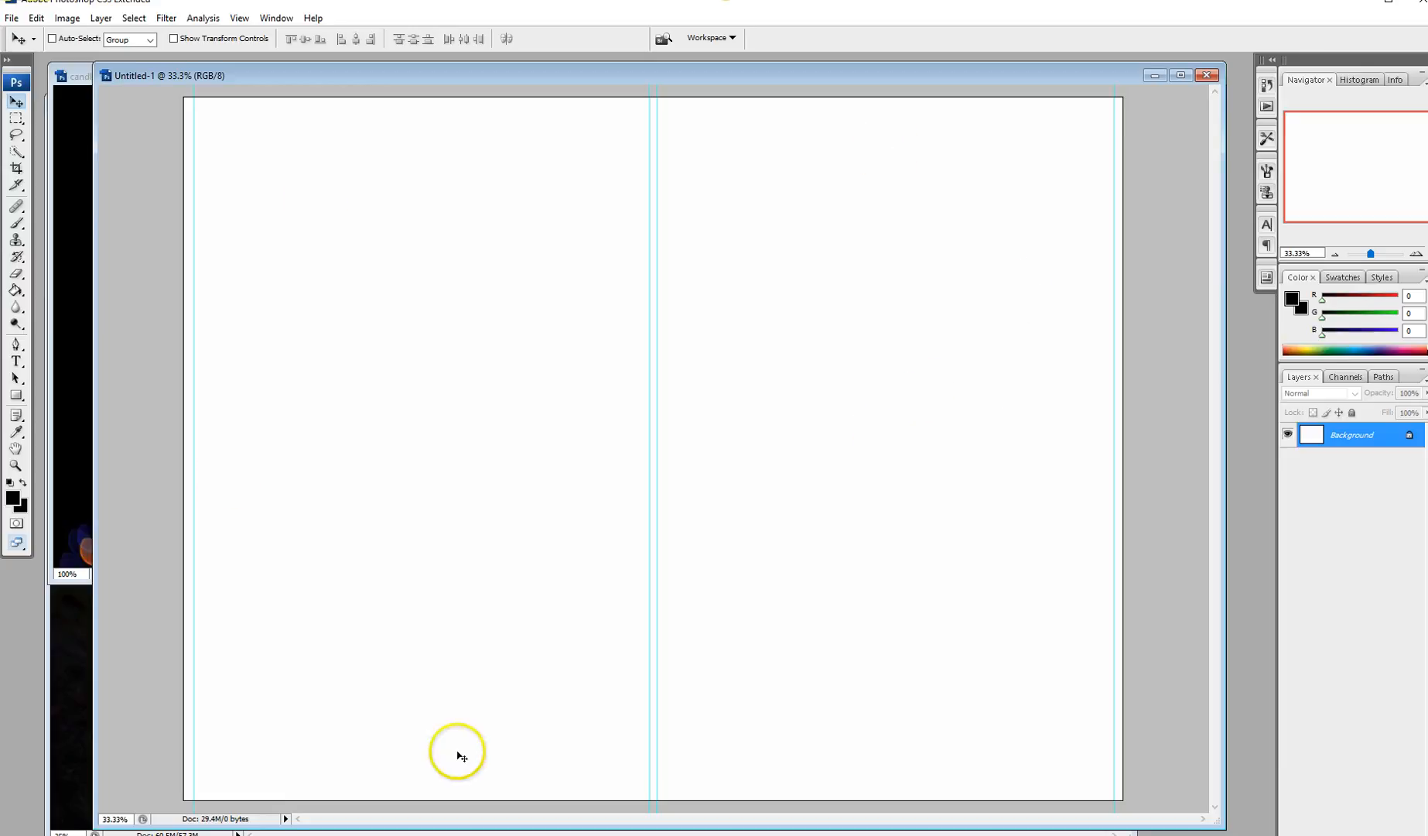
Step: Add horizontal guides at 0.125 in and 8.5 in near the top and bottom
left_click(239, 18)
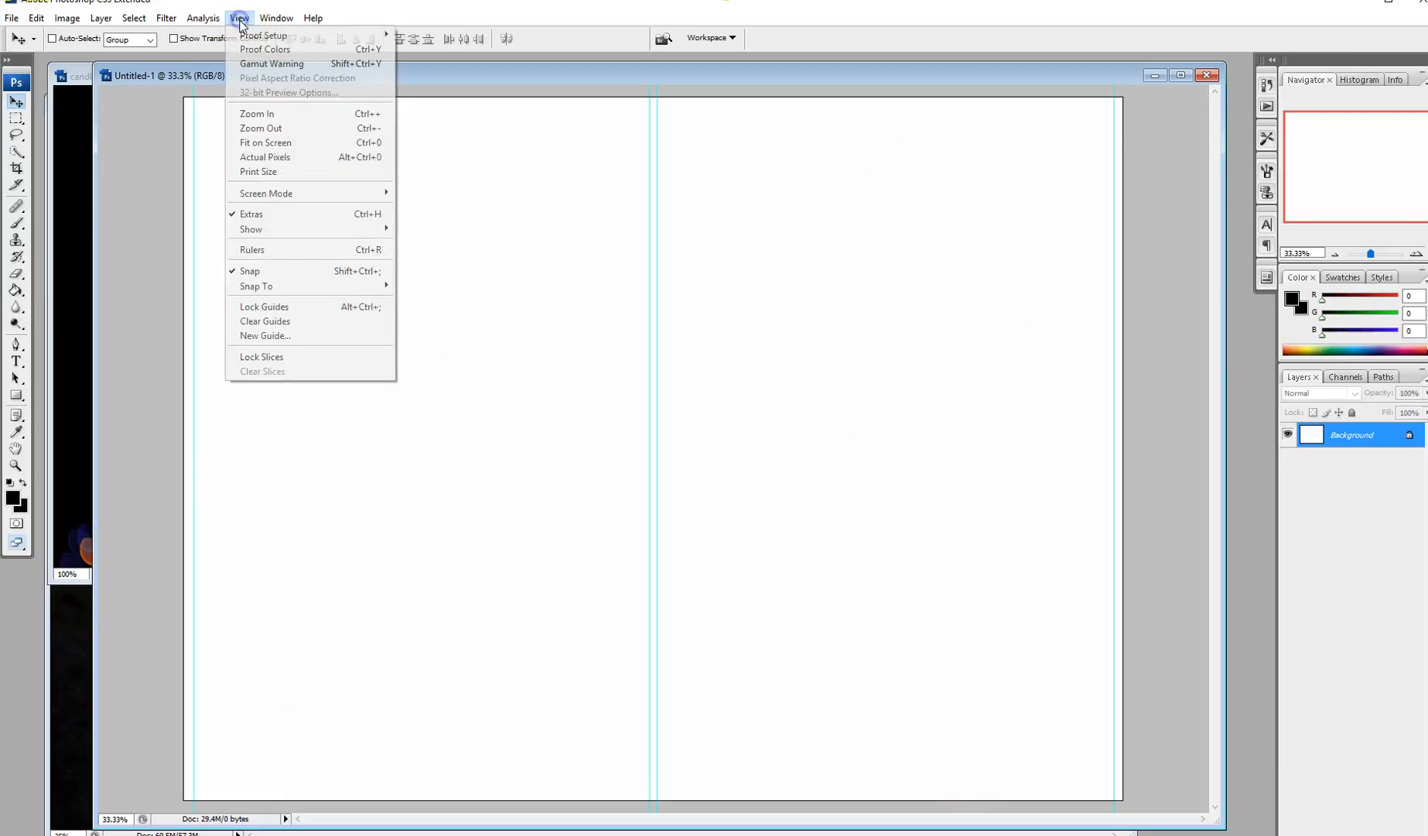
left_click(269, 335)
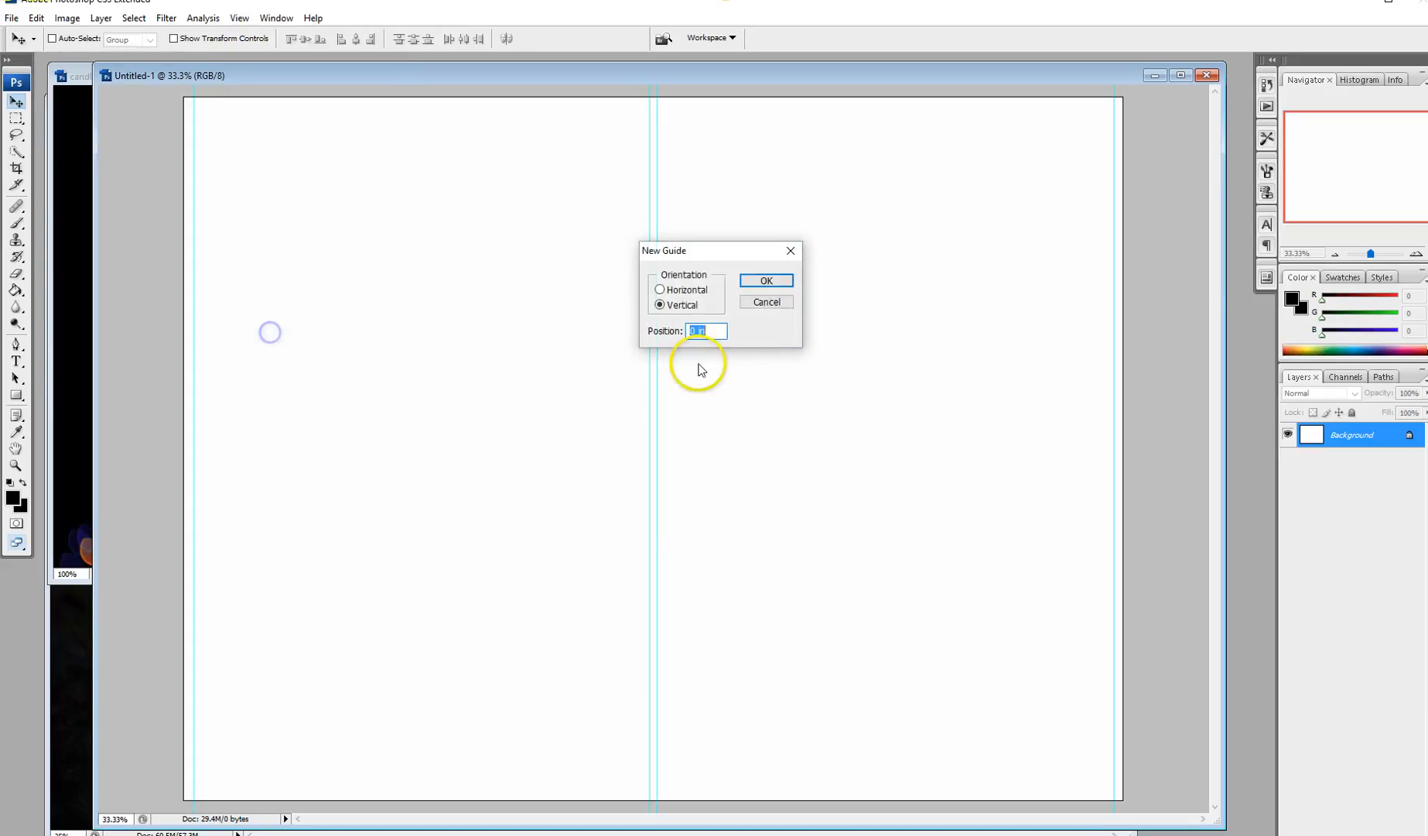
left_click(660, 289)
left_click_drag(716, 337, 653, 318)
type("0.125")
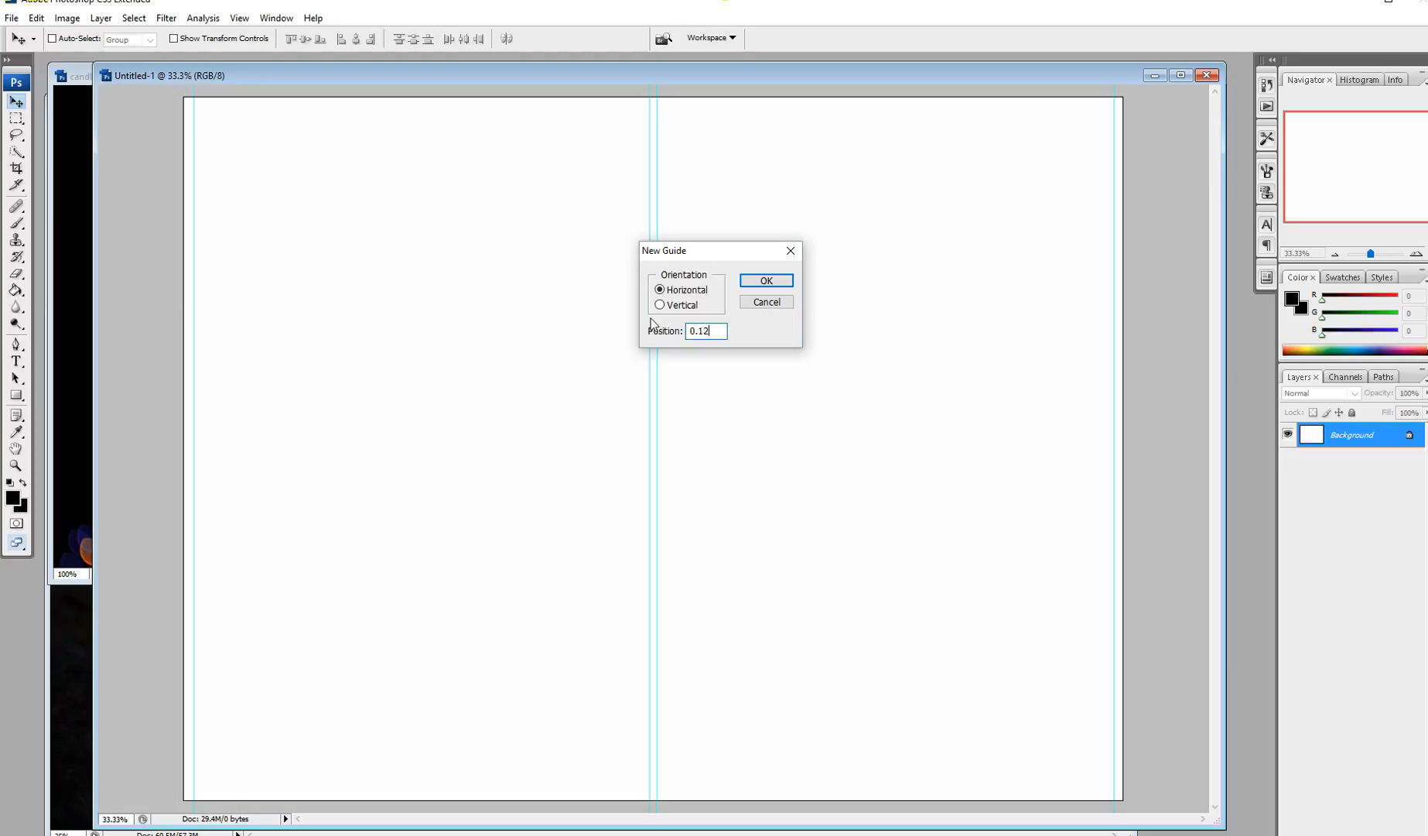
key("Return")
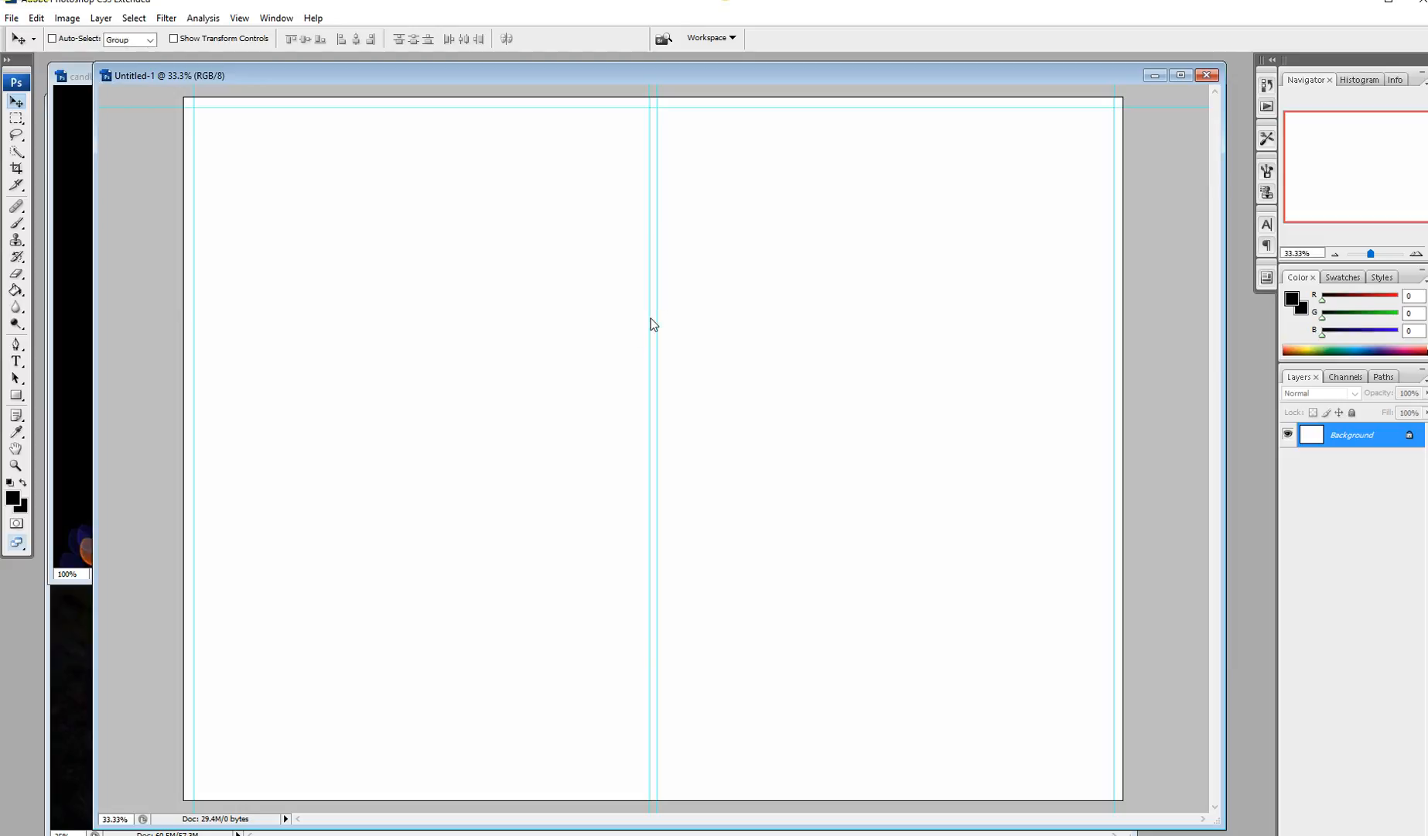
left_click(242, 20)
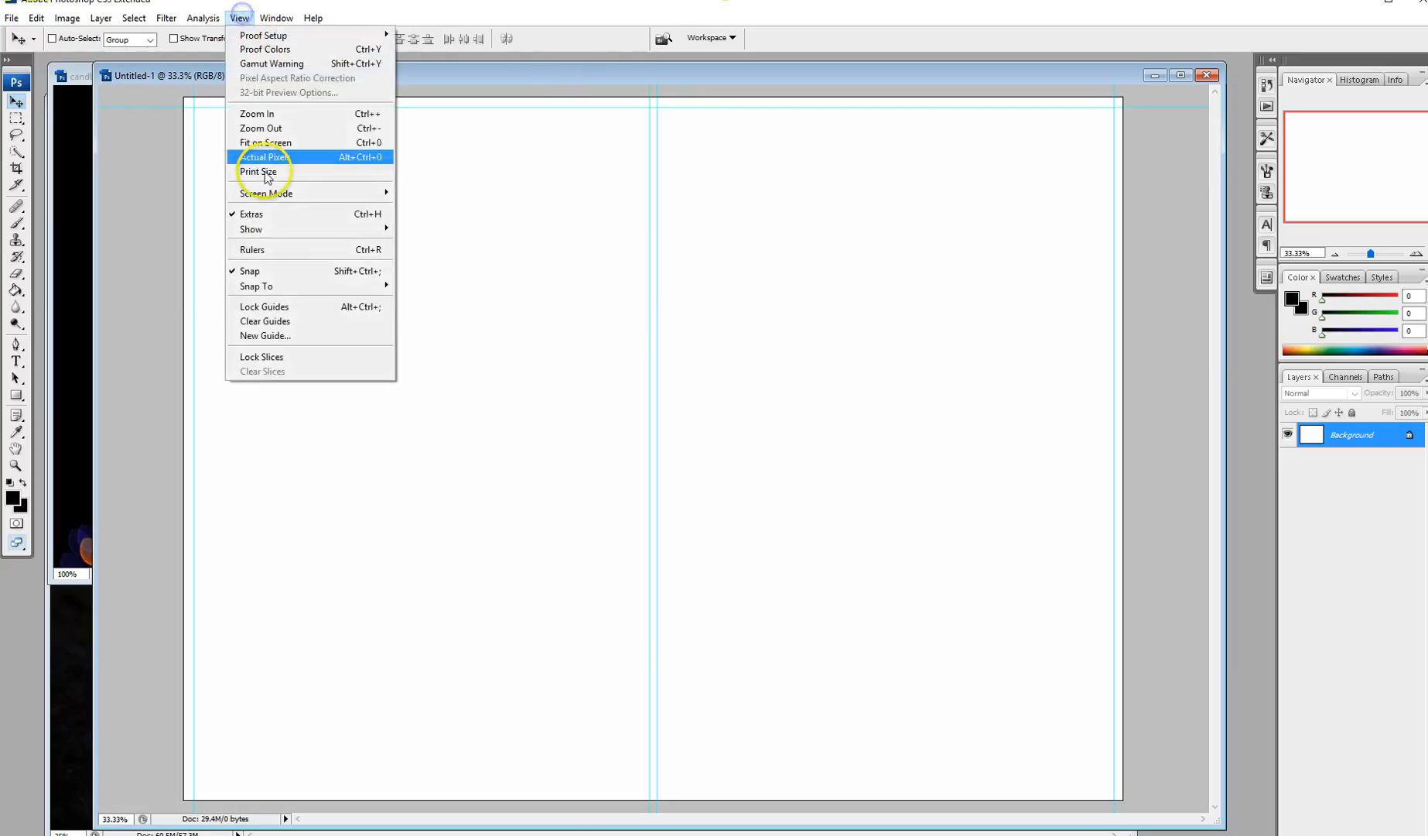
left_click(265, 335)
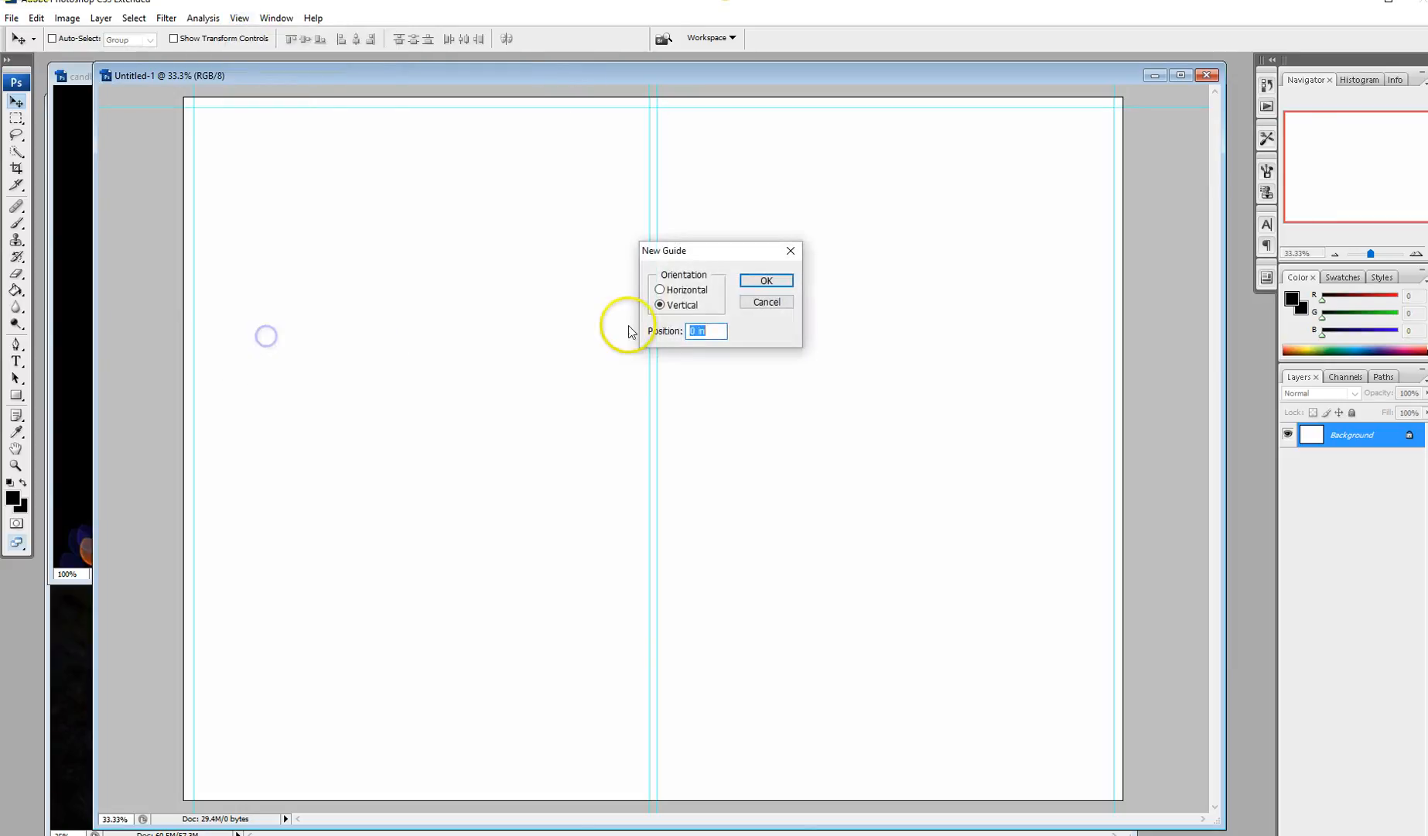
left_click(660, 290)
left_click_drag(718, 332, 660, 328)
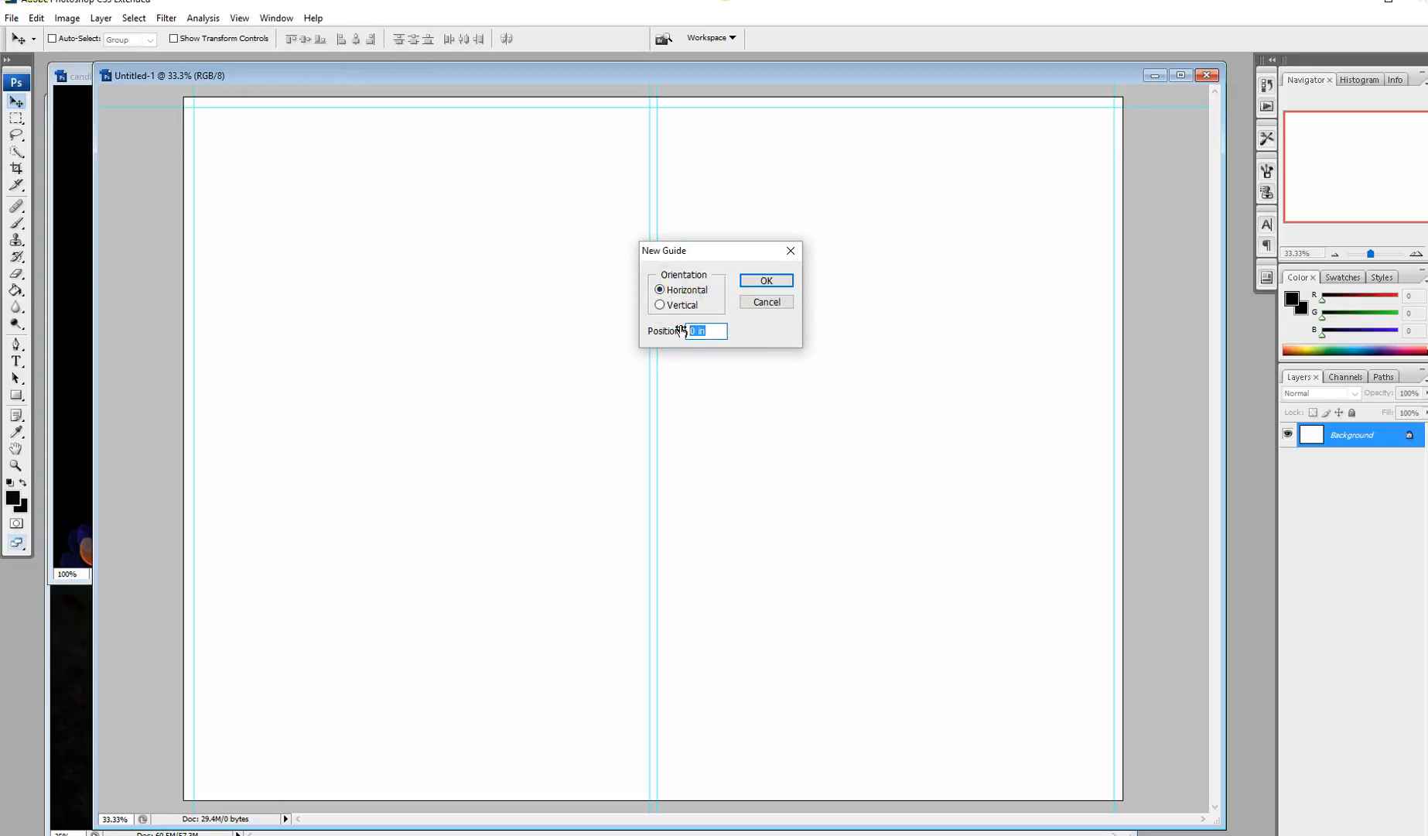
type("8.5 in")
key("Return")
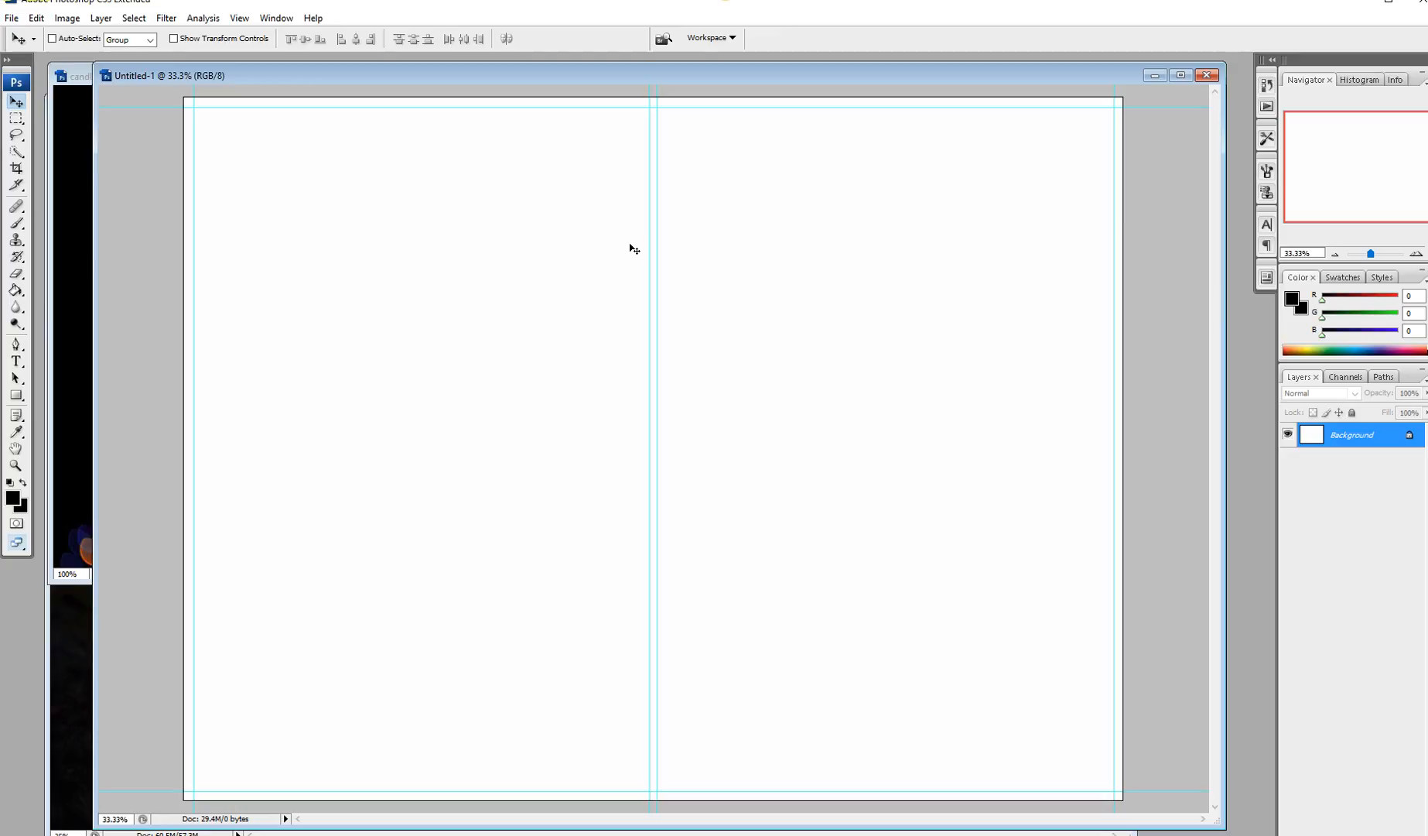
Step: Select all of Untitled-1, fill it with black, then deselect
left_click(611, 237)
left_click(80, 80)
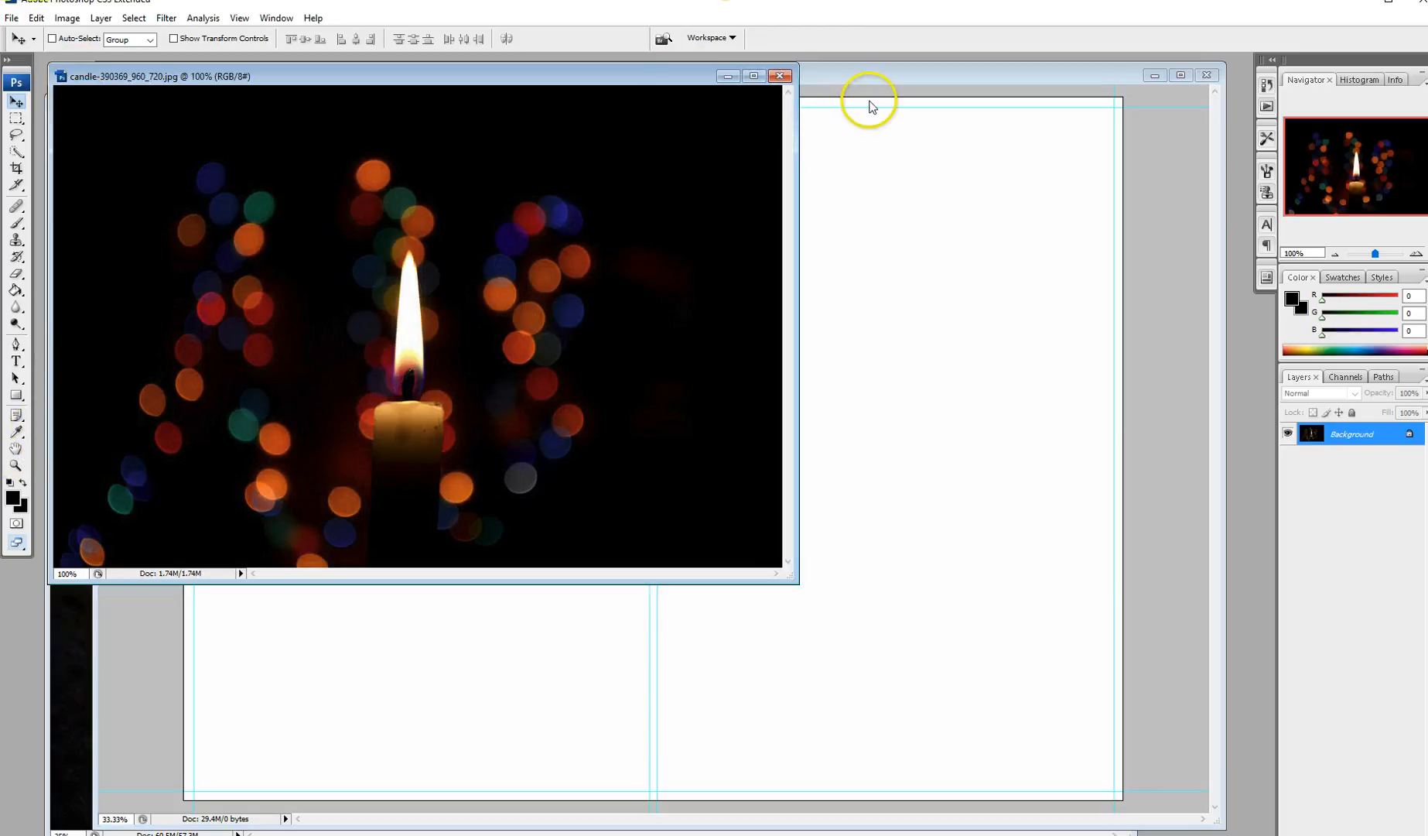
left_click(831, 75)
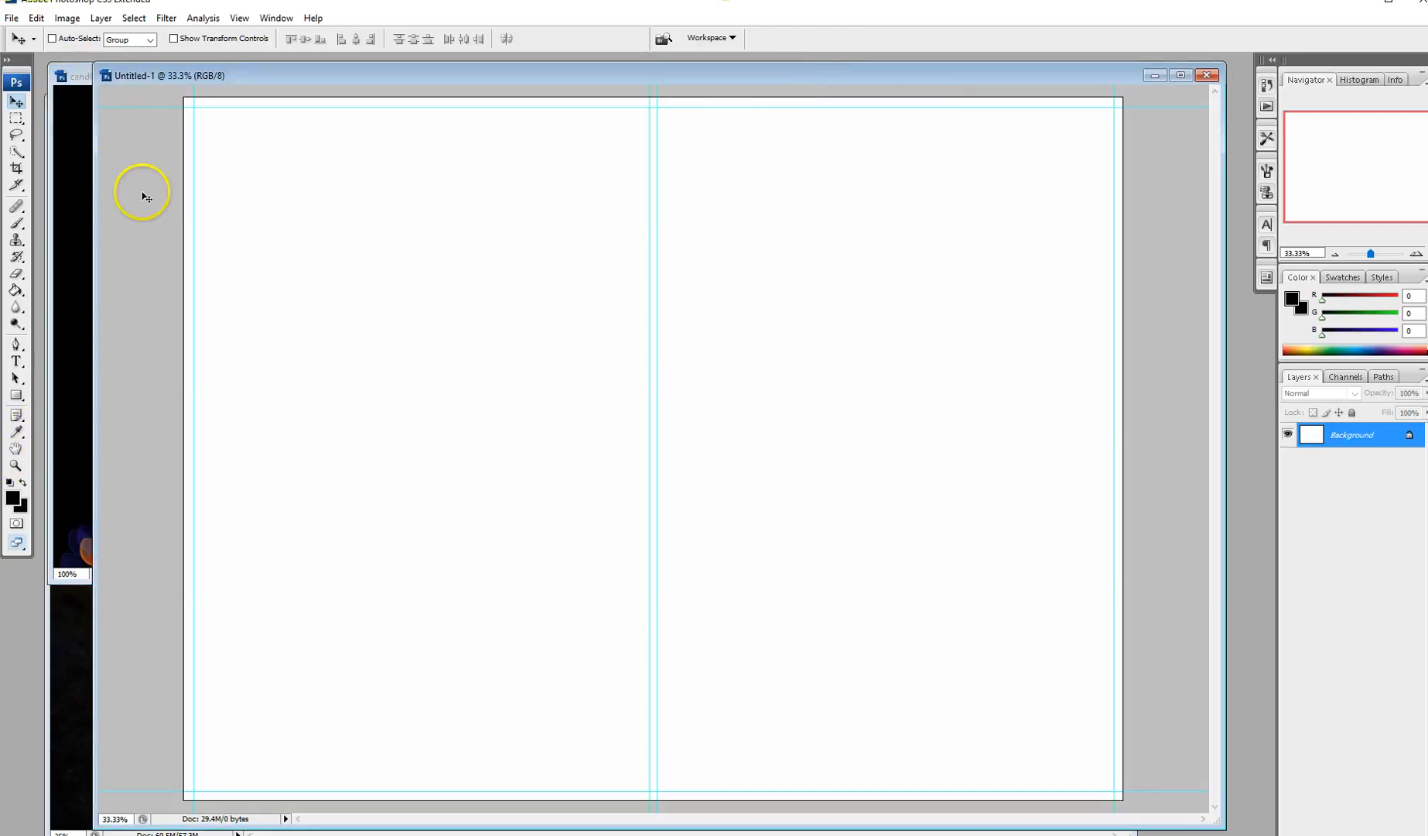
left_click(133, 18)
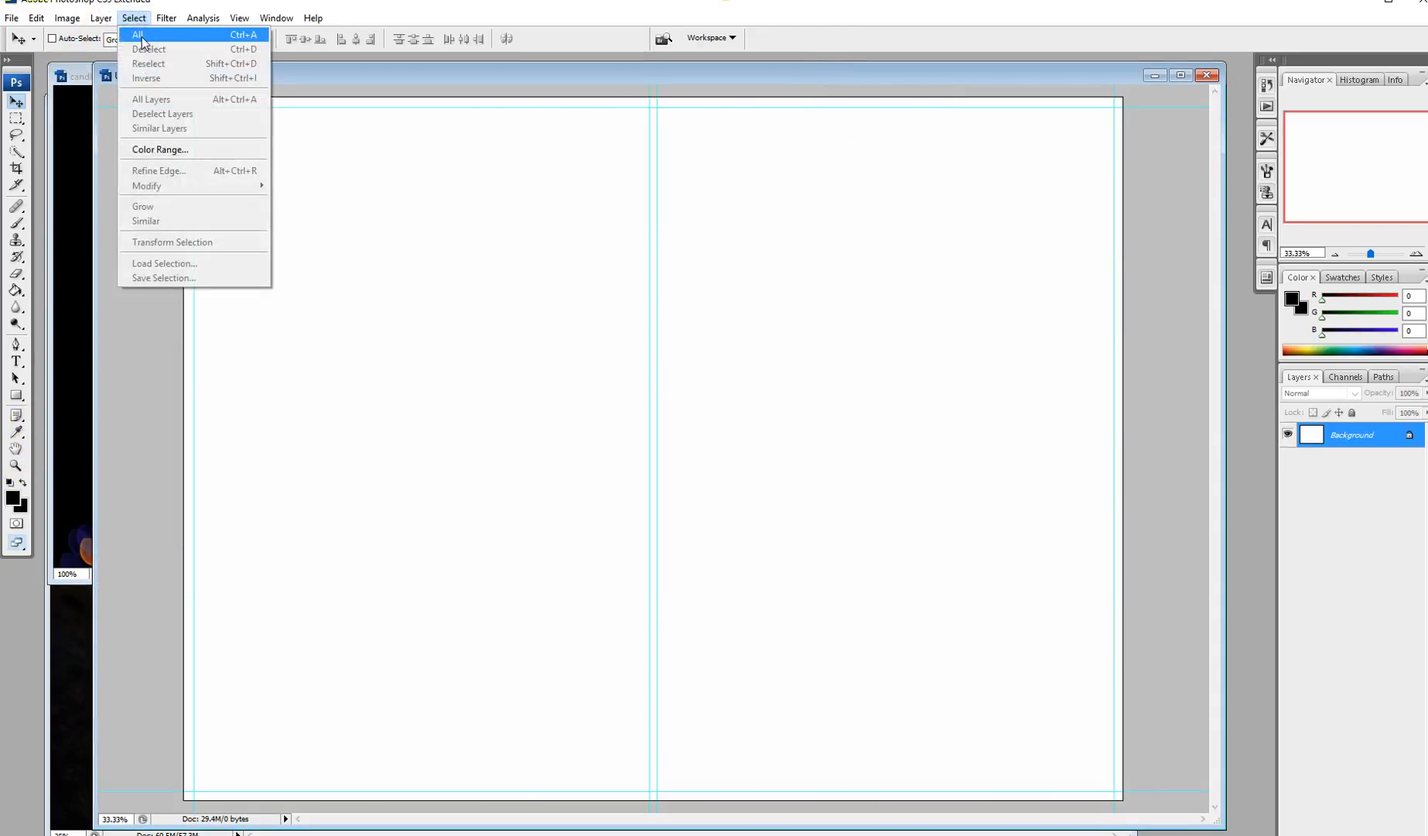
left_click(139, 35)
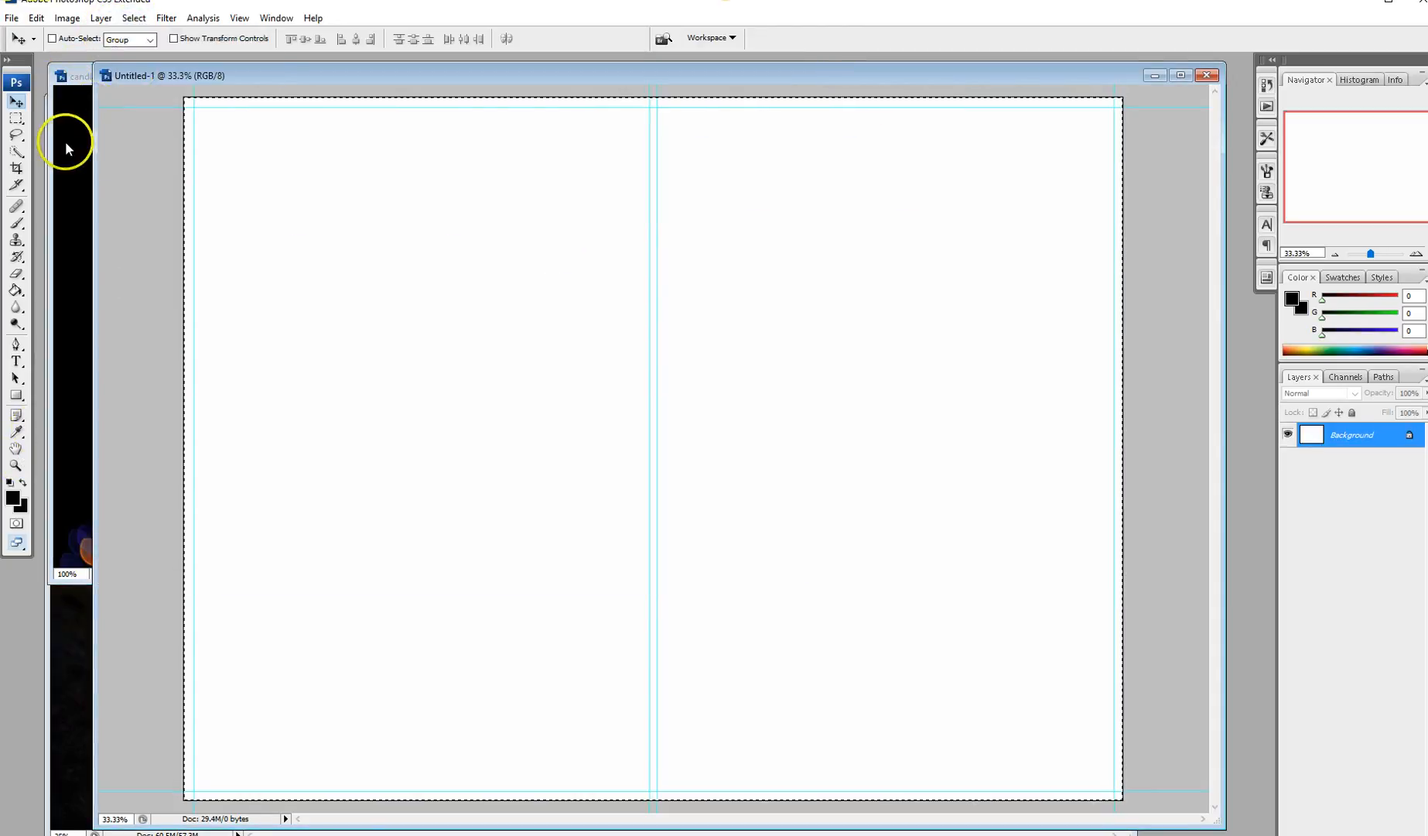
left_click(16, 120)
right_click(419, 262)
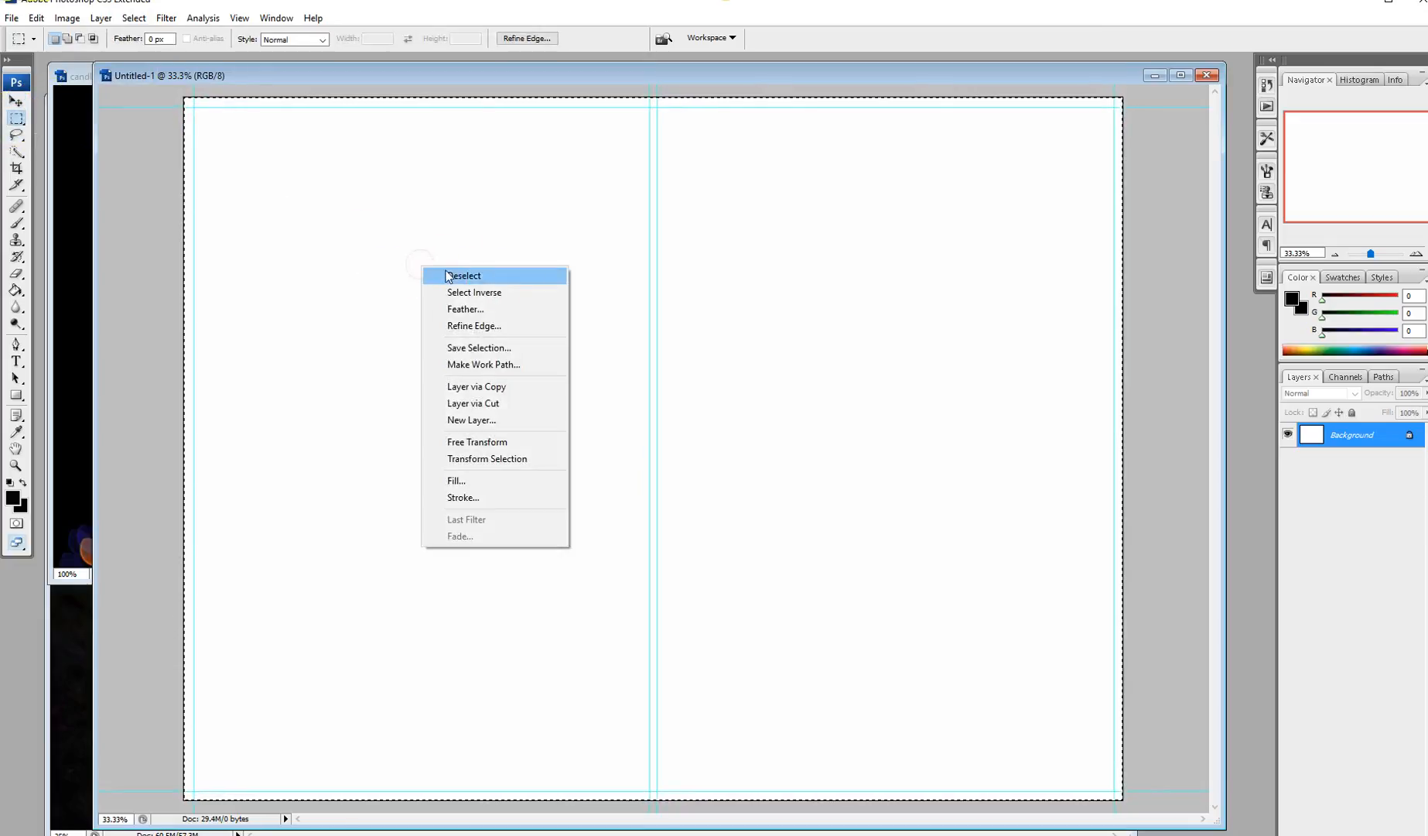
left_click(474, 480)
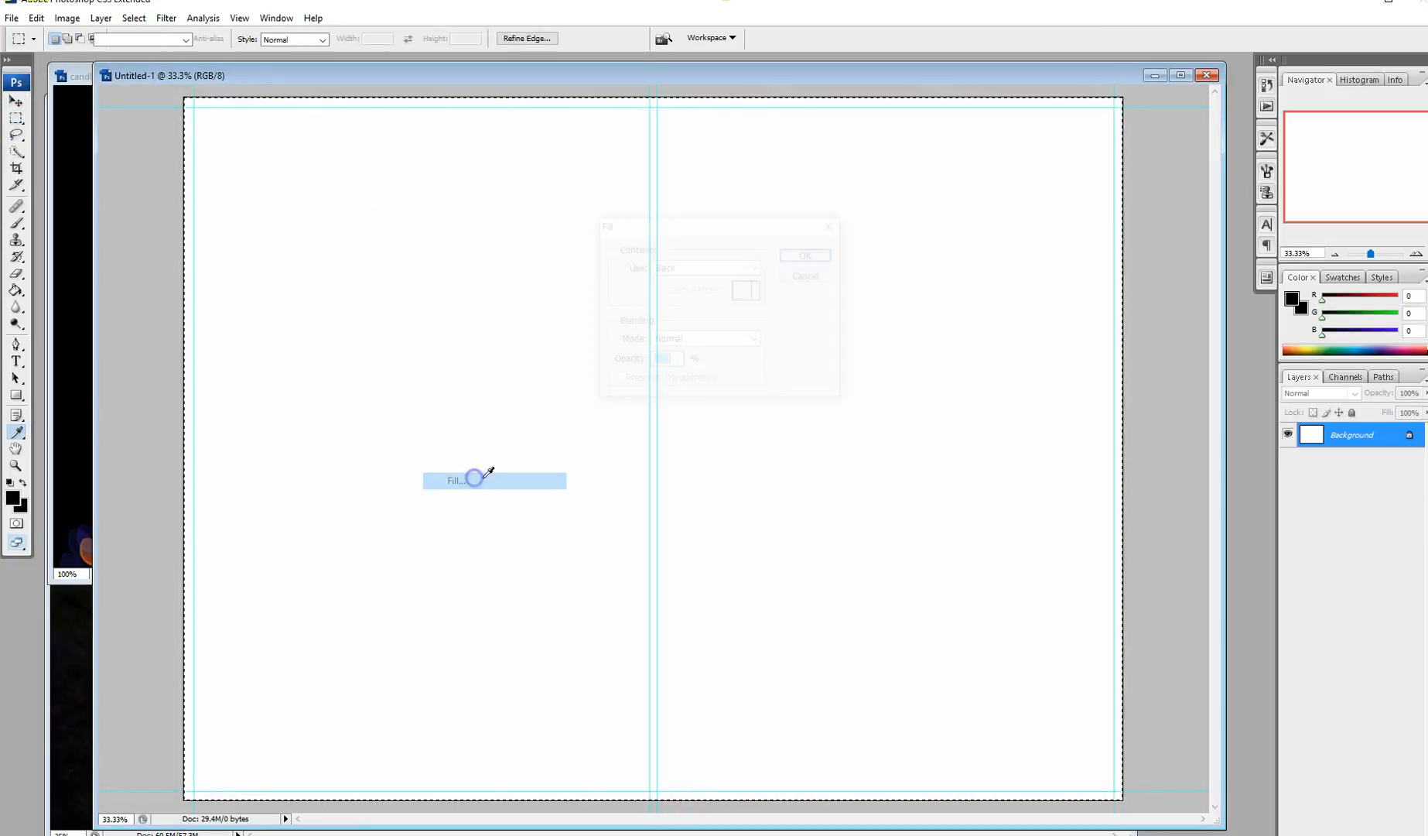
left_click(806, 255)
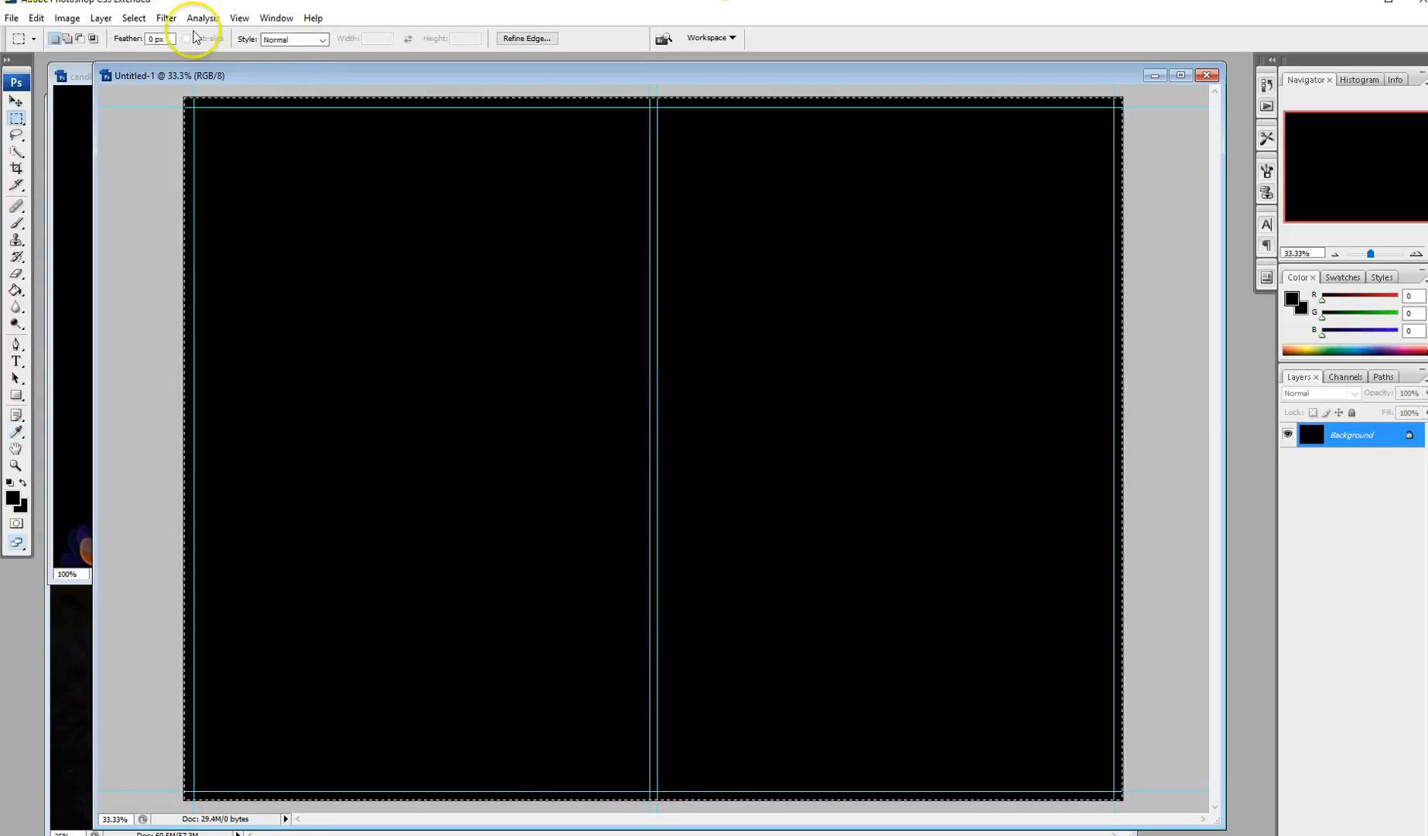
left_click(134, 18)
left_click(147, 47)
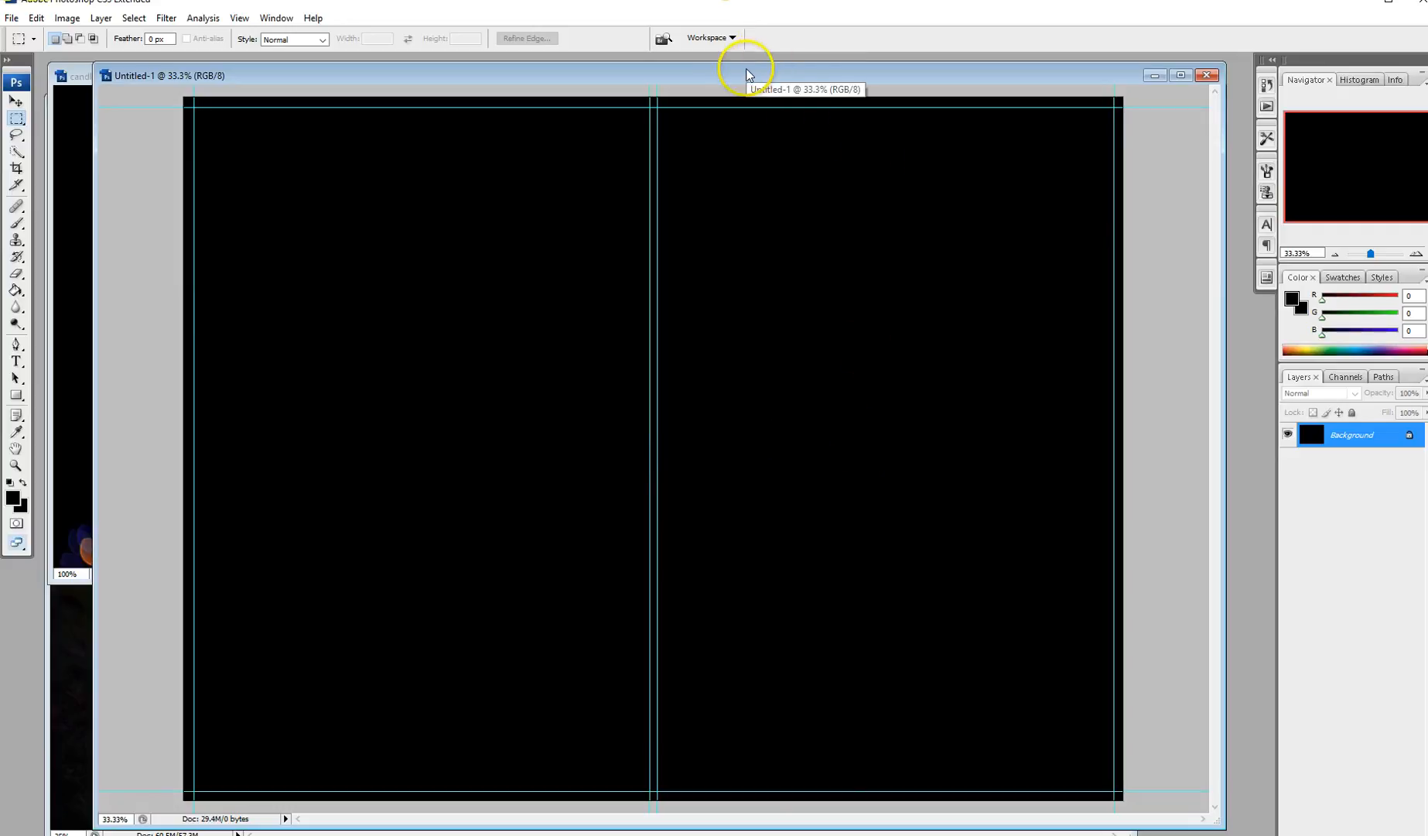
Step: Change the candle photo's Image Size resolution from 72 to 300 pixels/inch, giving 4000 × 2646 pixels
mouse_move(746, 73)
left_mouse_down()
mouse_move(783, 75)
mouse_move(760, 74)
left_mouse_up()
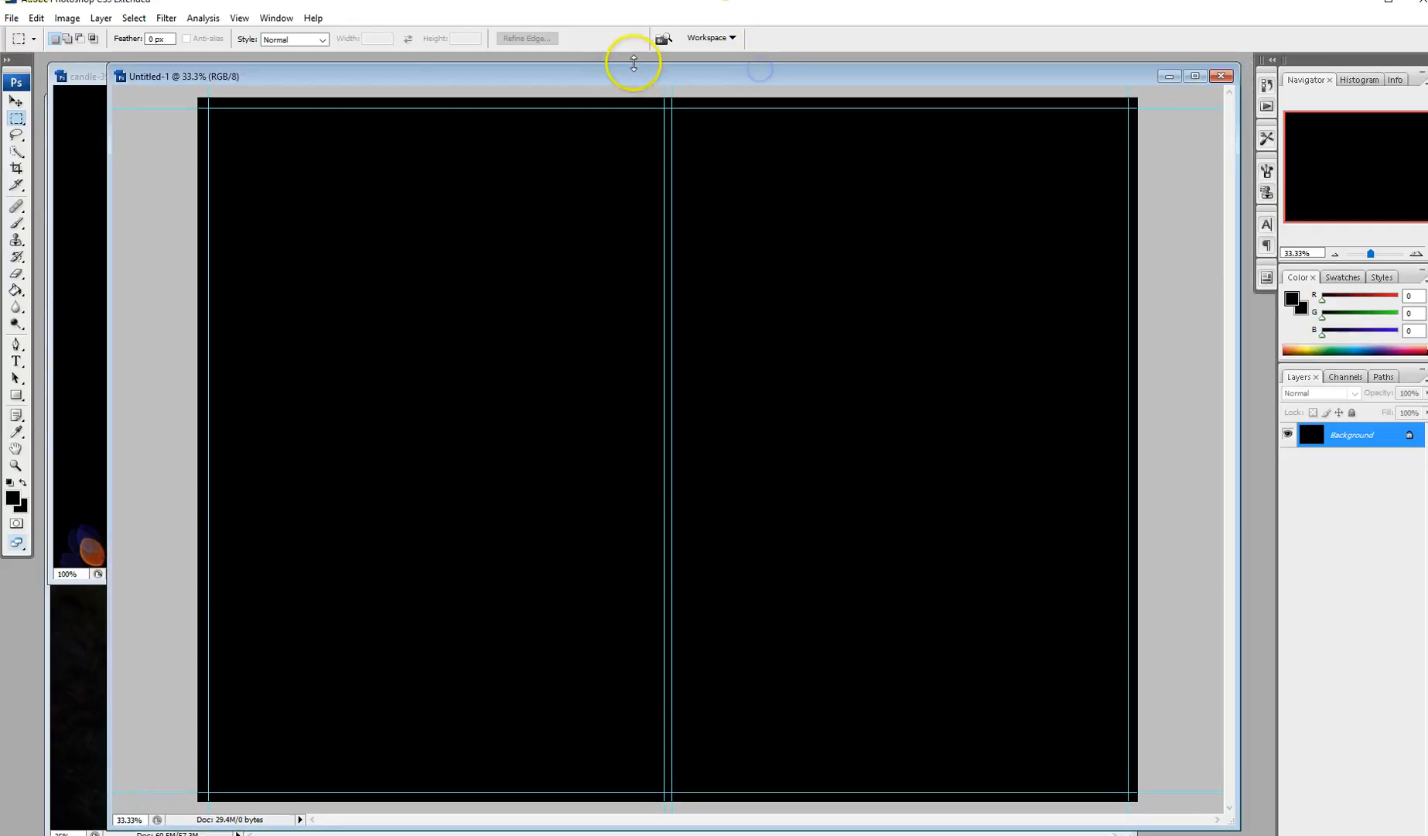
left_click(80, 78)
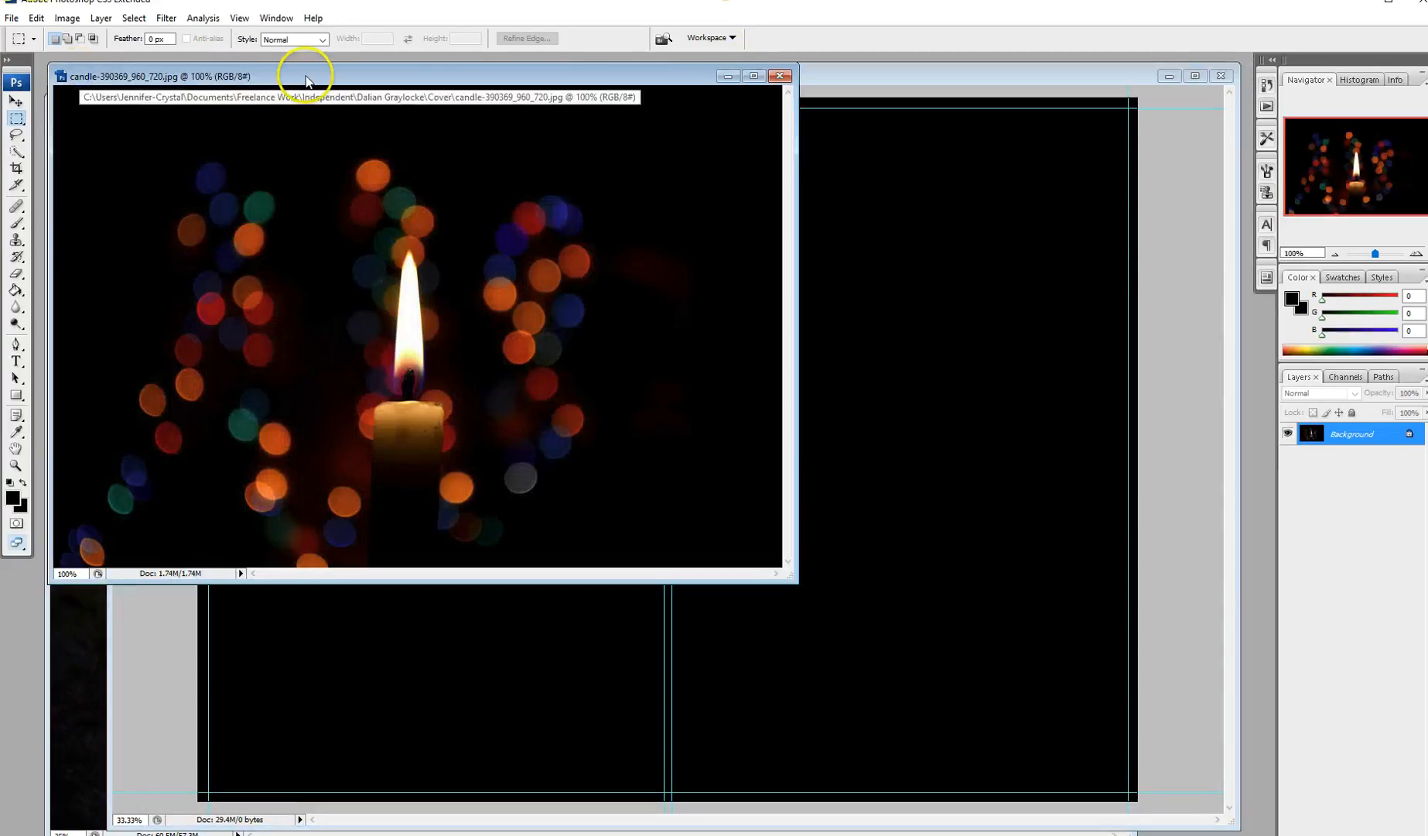
left_click(16, 102)
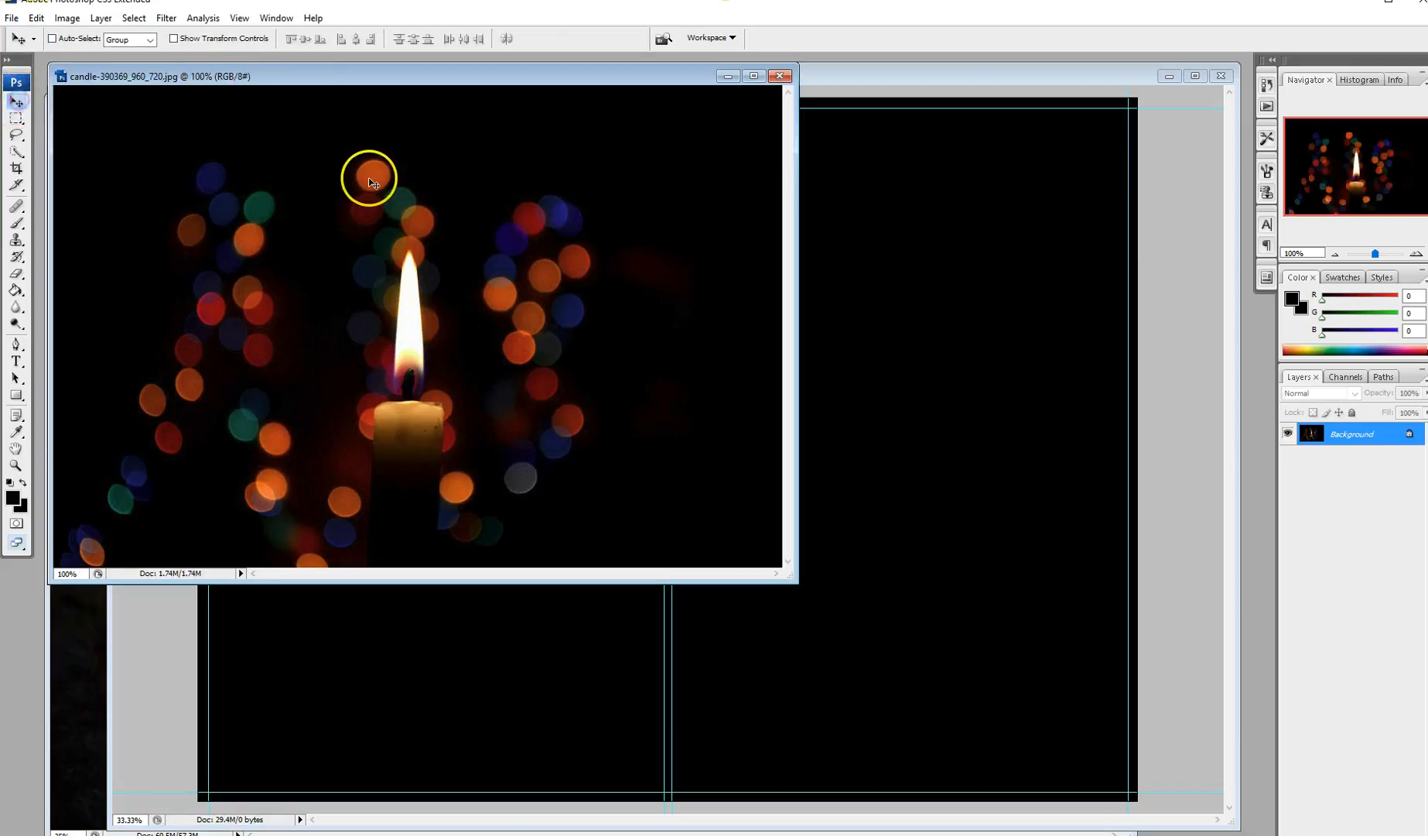
left_click(67, 19)
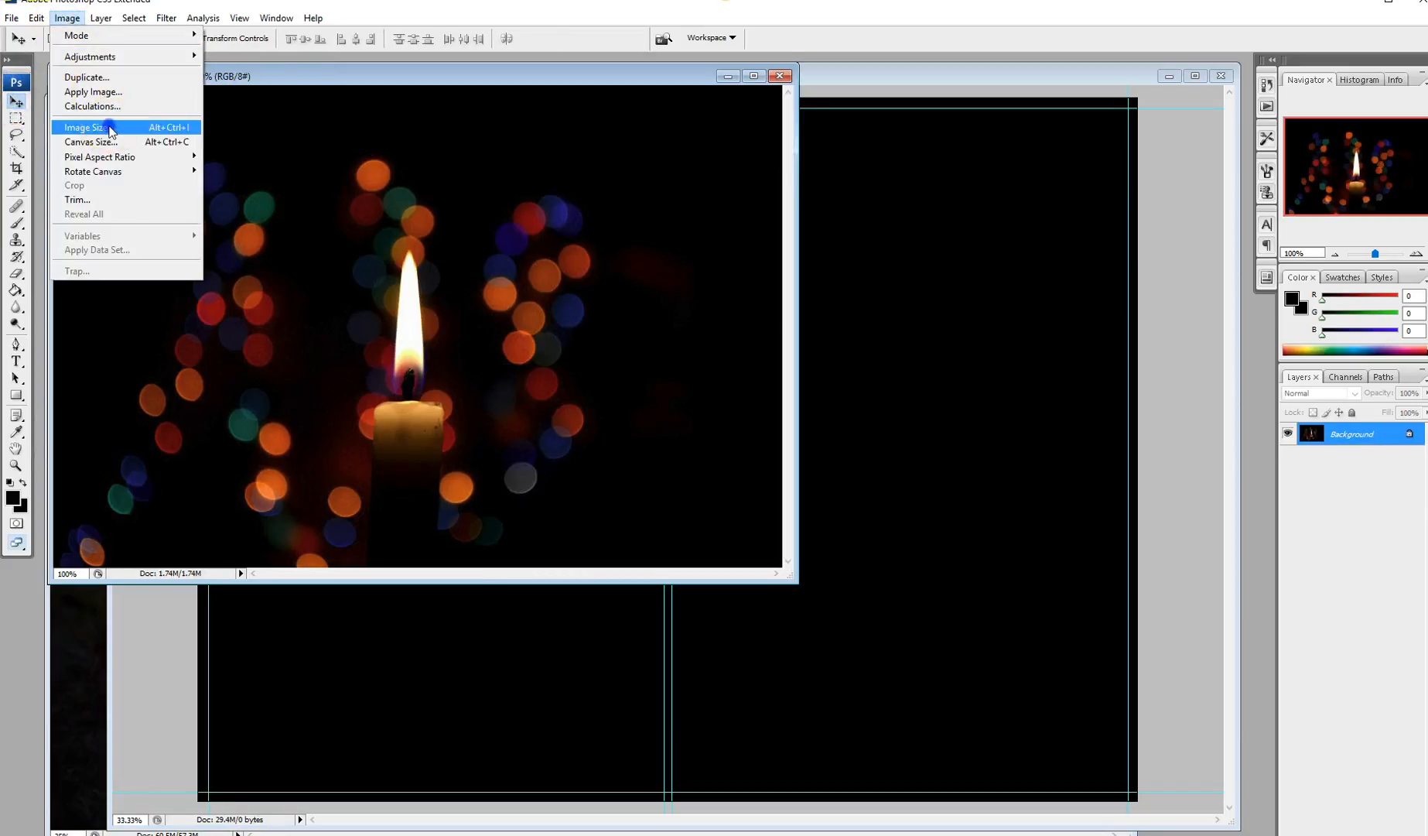
left_click(91, 127)
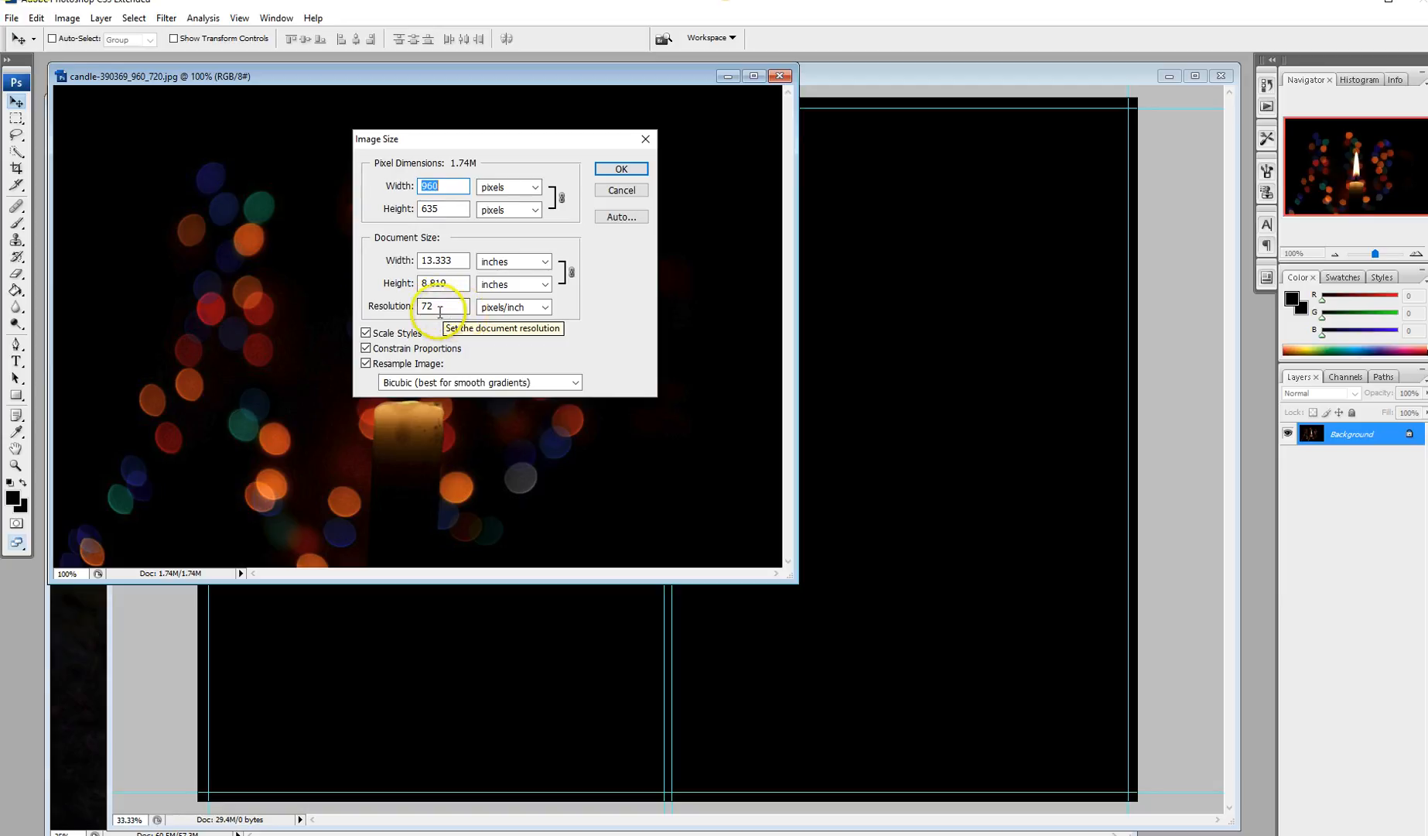
left_click_drag(440, 305, 397, 307)
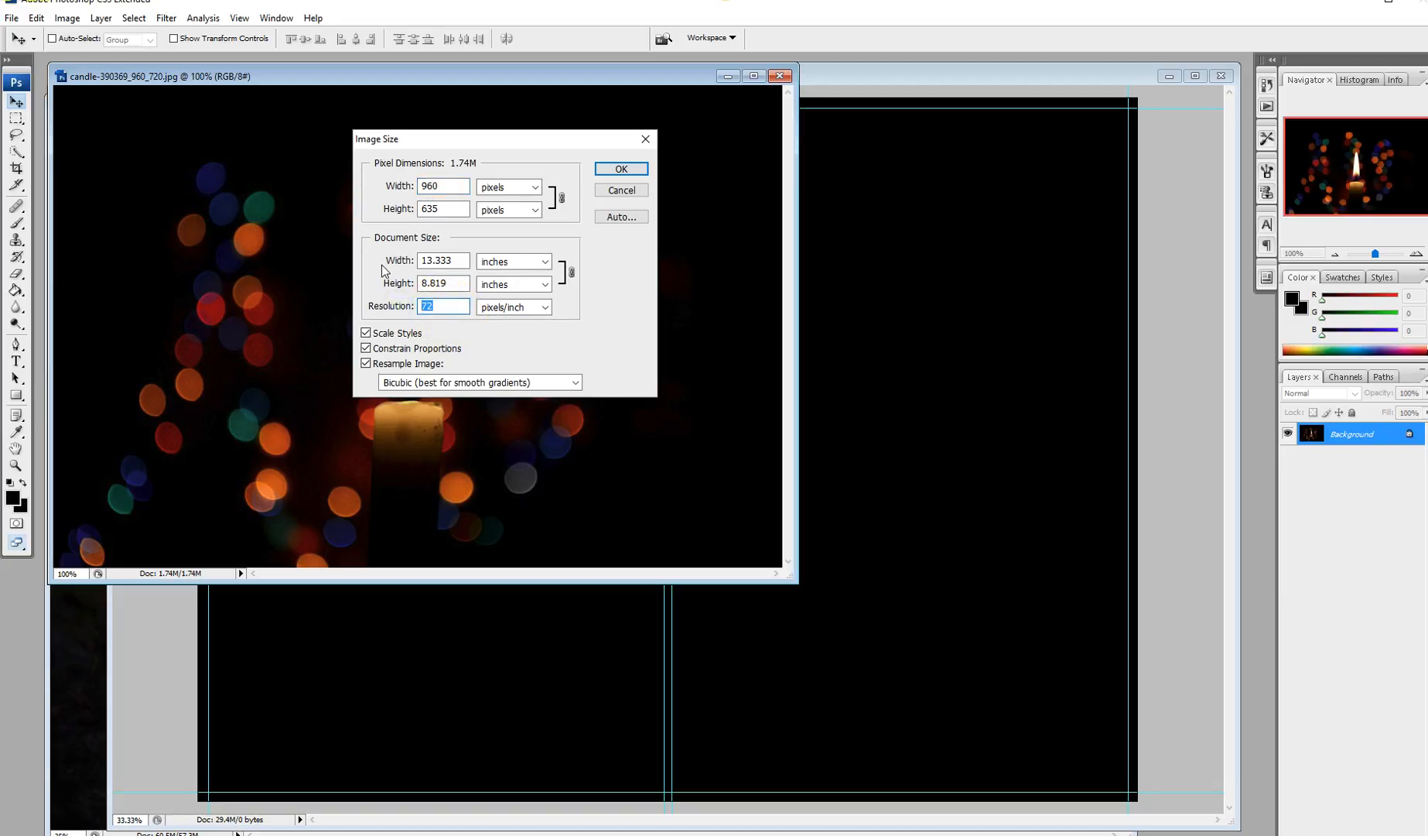
type("300")
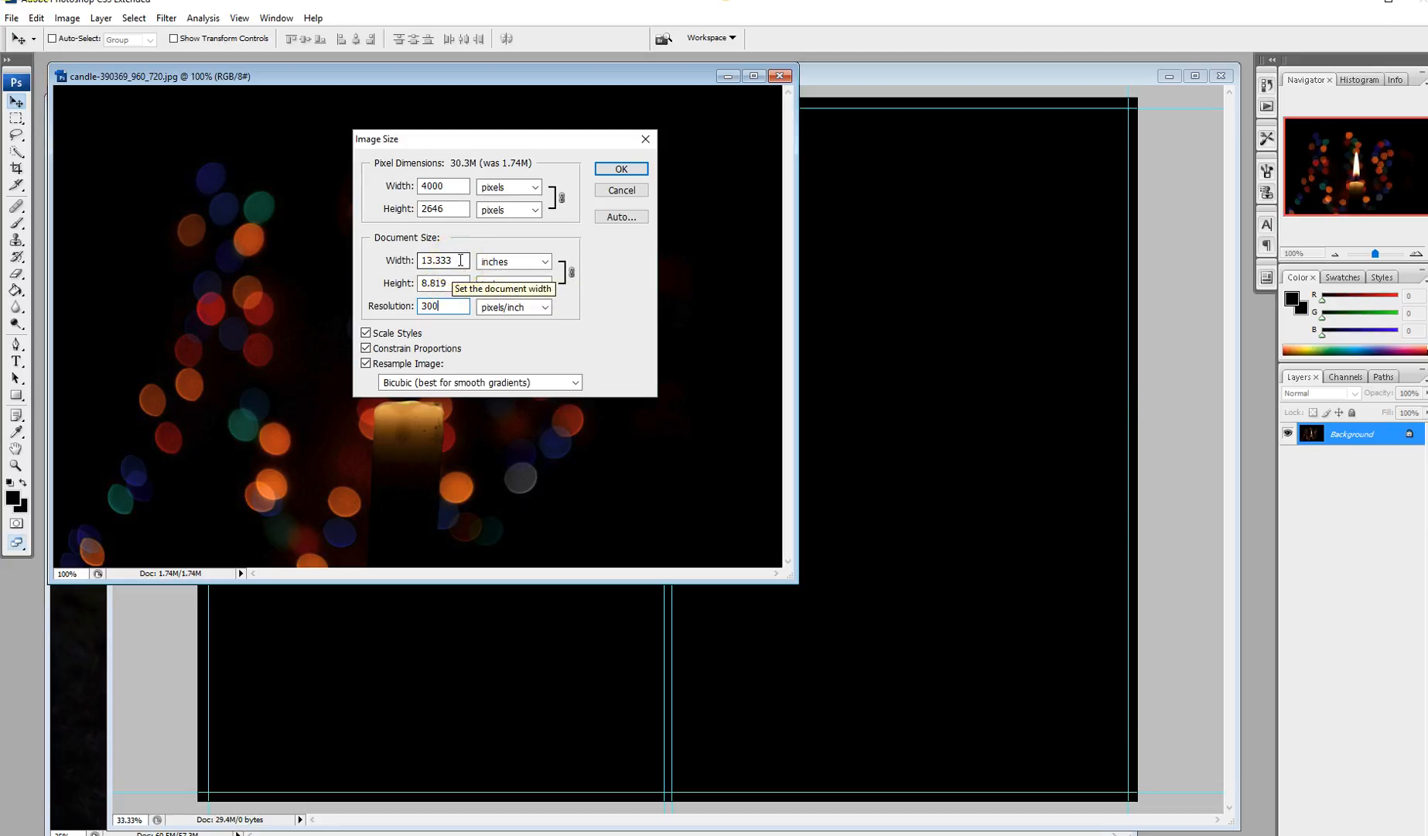
left_click(460, 260)
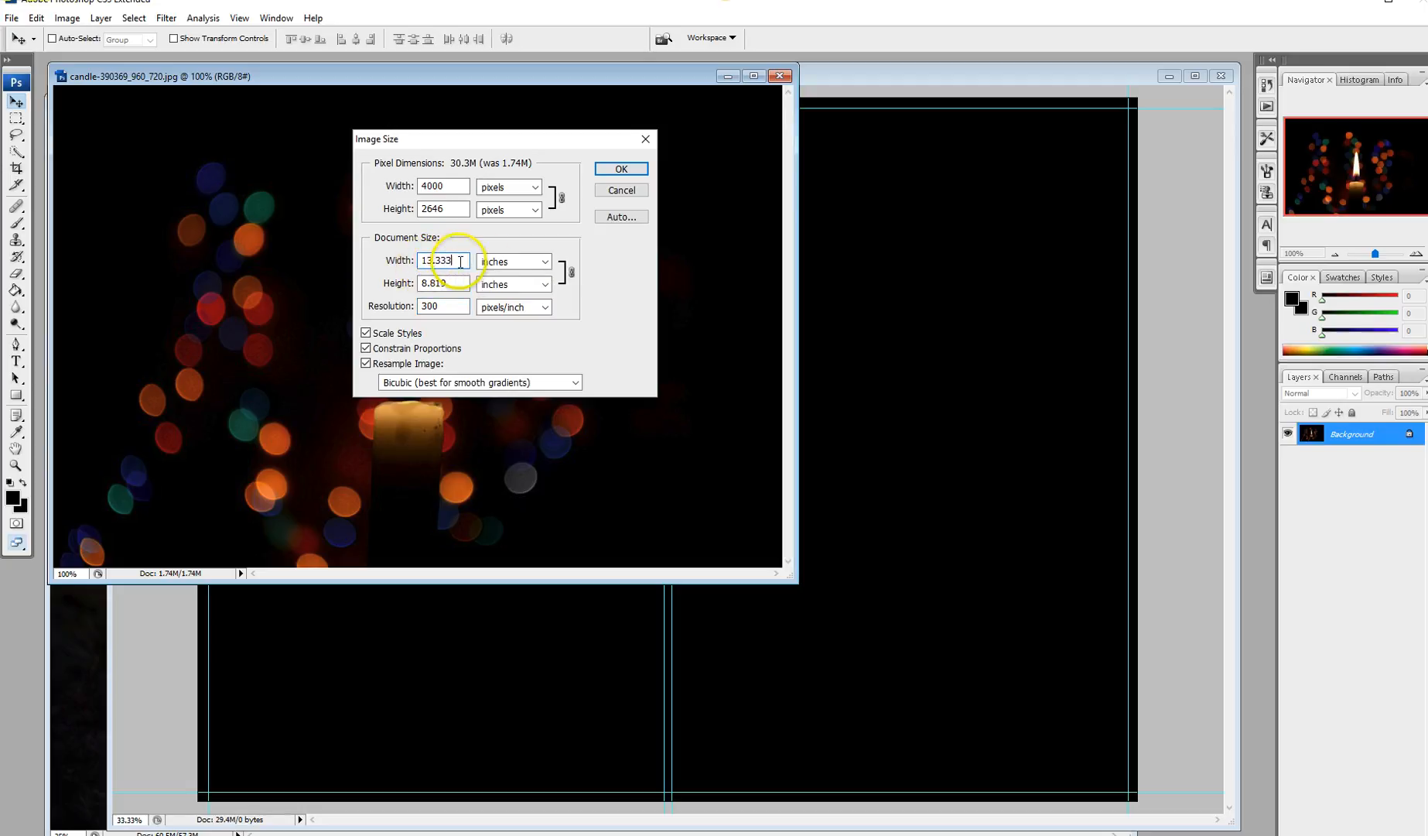
left_click(619, 170)
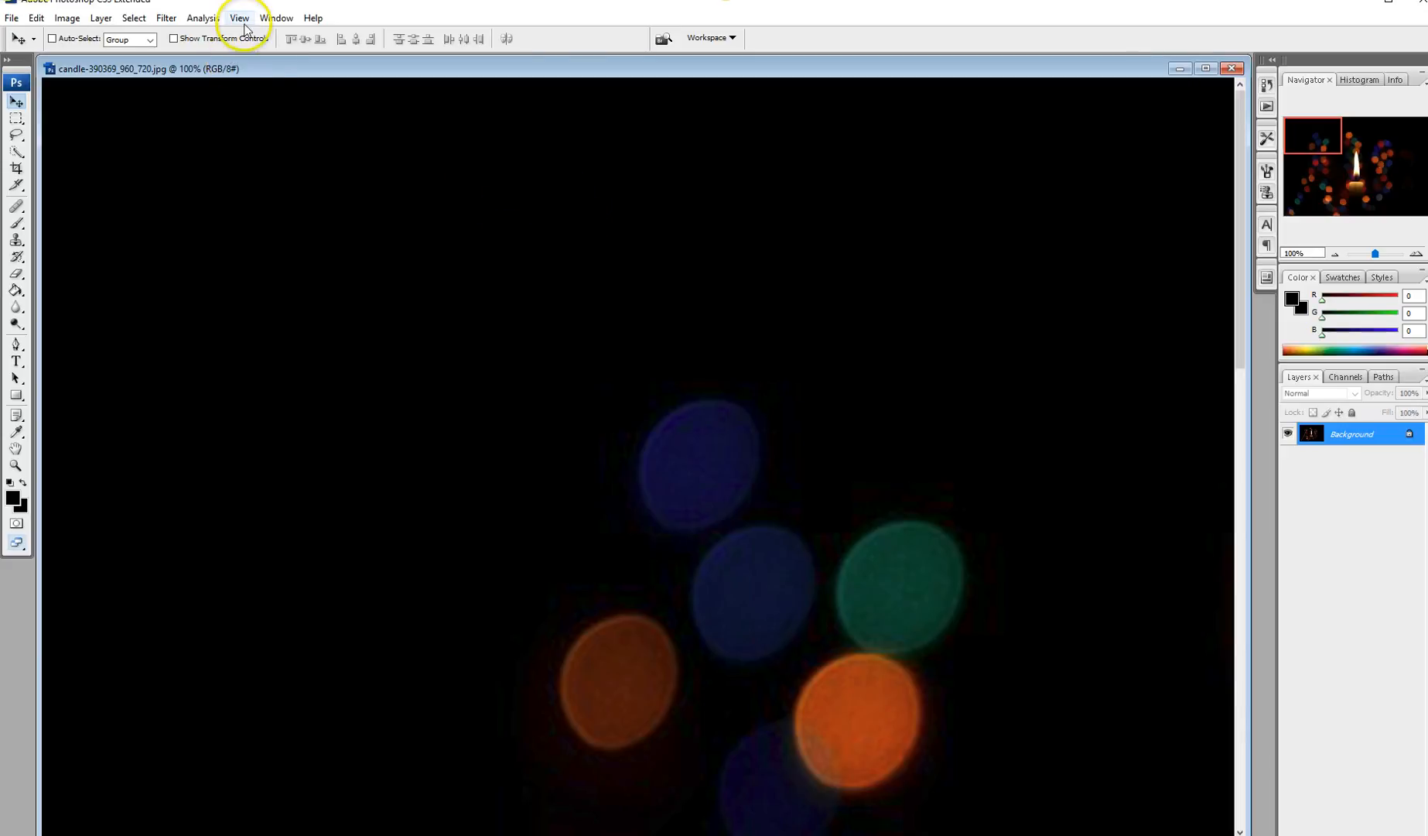
Step: Fit the candle photo on screen and drag it into Untitled-1, candle right of the spine
left_click(239, 18)
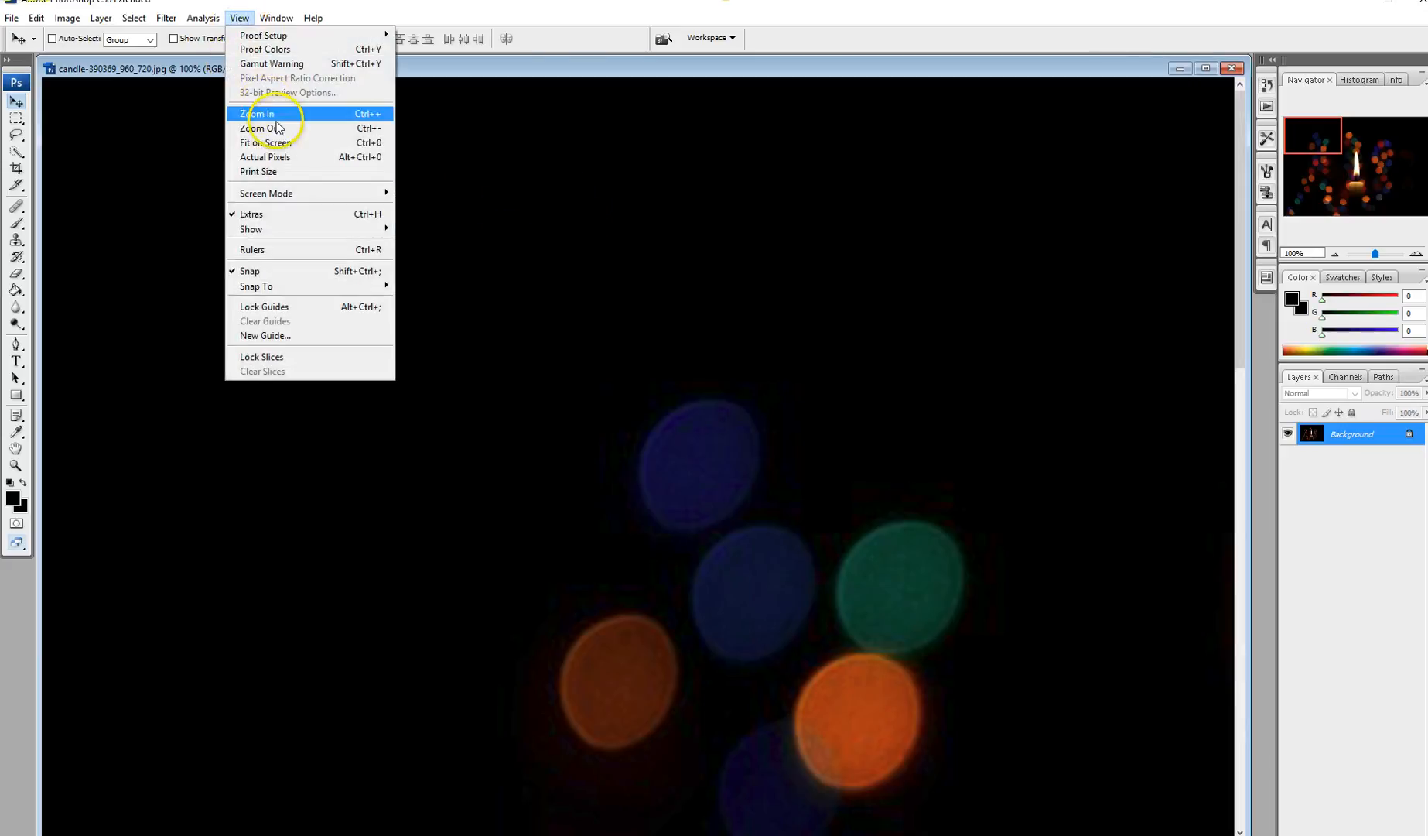
left_click(281, 148)
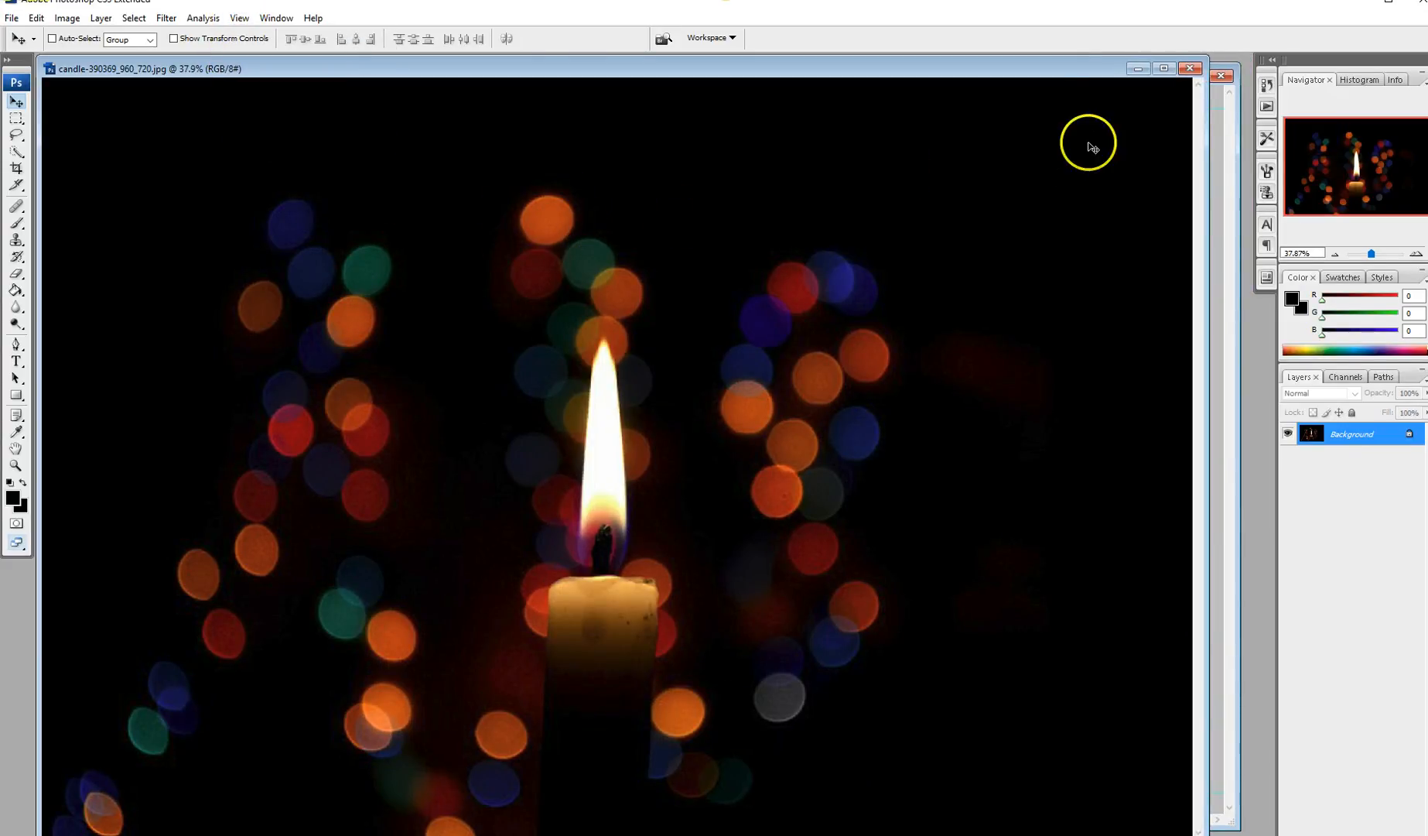
left_click_drag(1207, 141, 647, 161)
left_click_drag(446, 287, 794, 309)
left_click_drag(1013, 459, 879, 471)
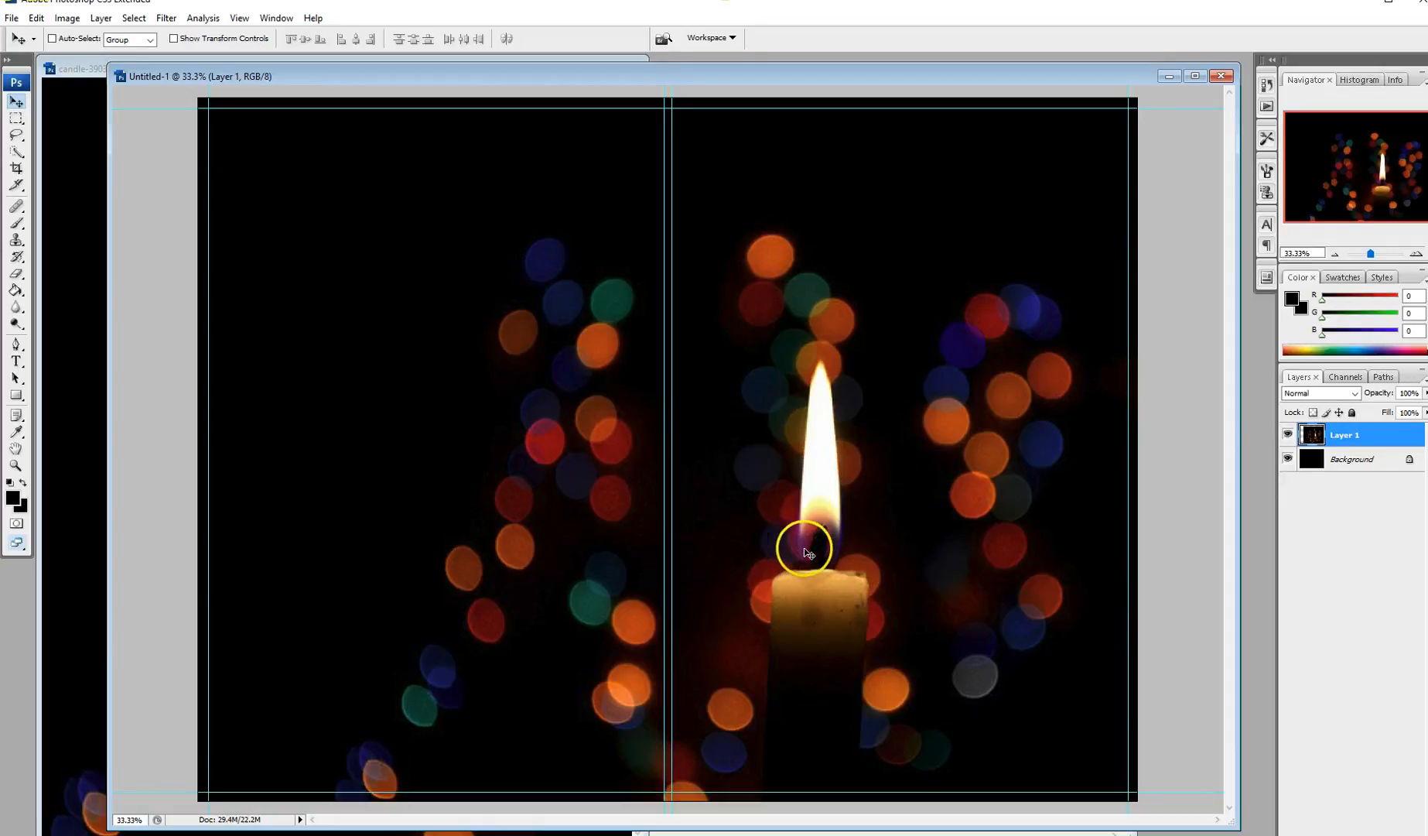
Step: Nudge Layer 1 slightly right on the cover and shift the document window left
left_click_drag(814, 558, 773, 564)
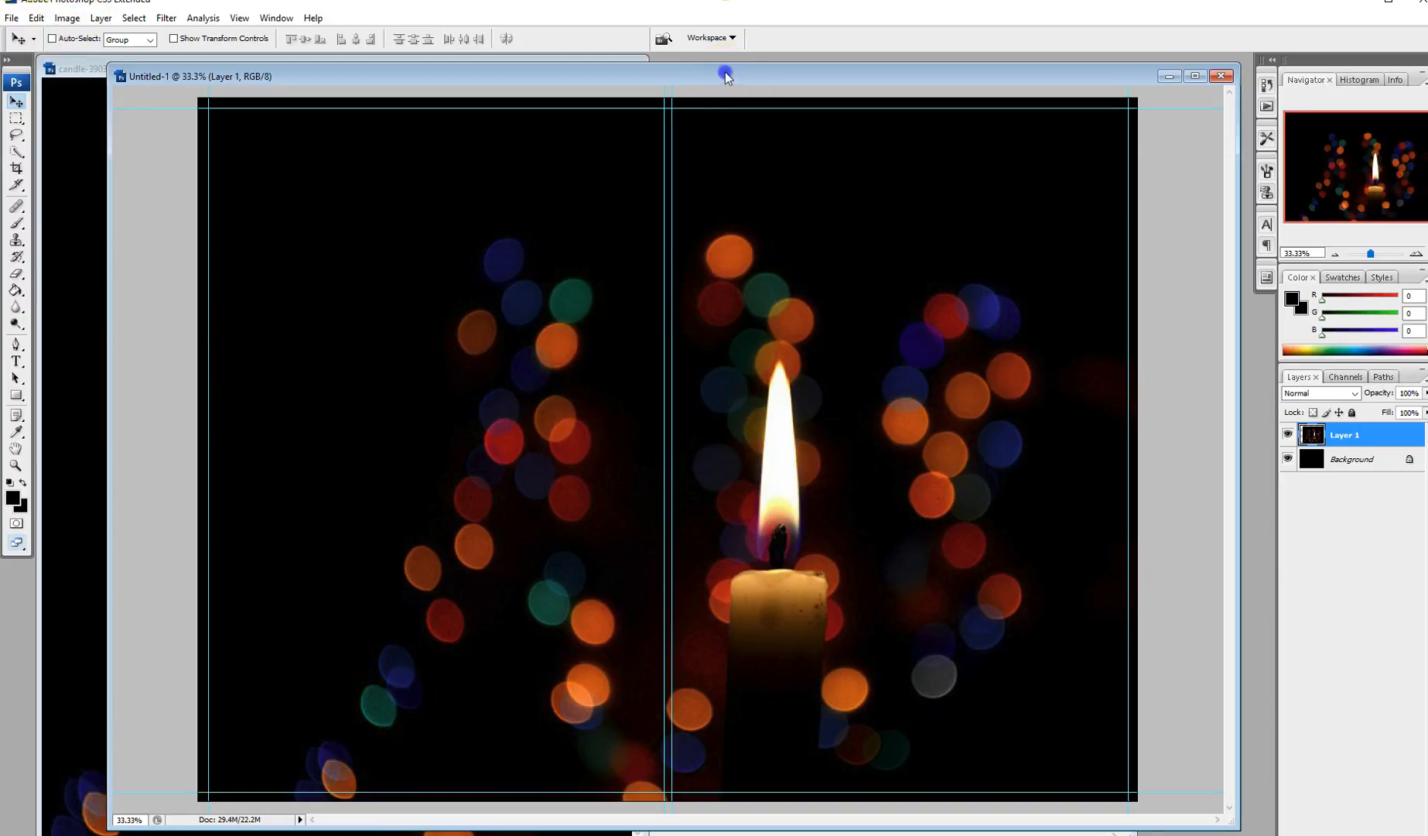
left_click_drag(725, 75, 674, 73)
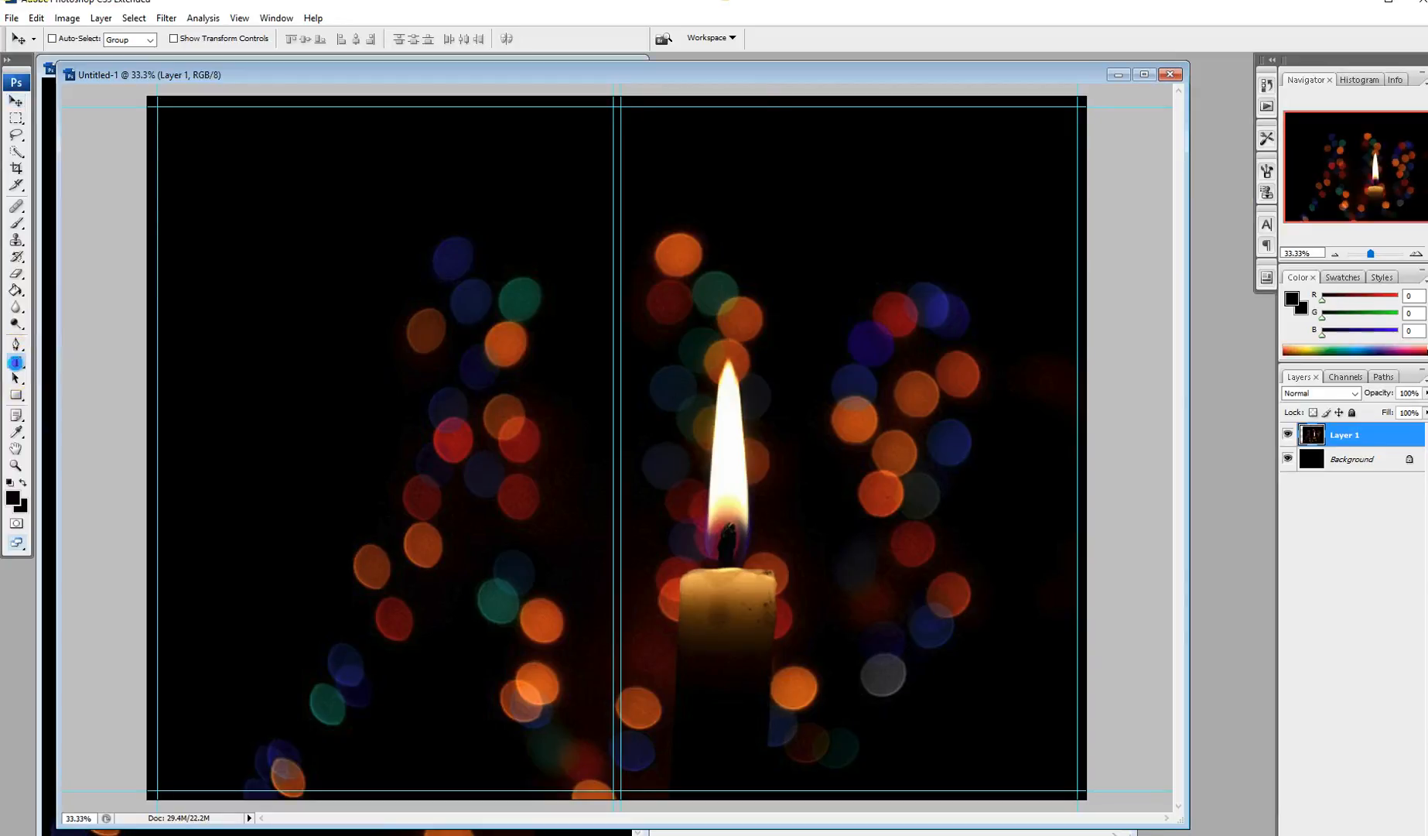
Step: Select the Type tool and set the font family to LTZapfino Two
left_click(16, 362)
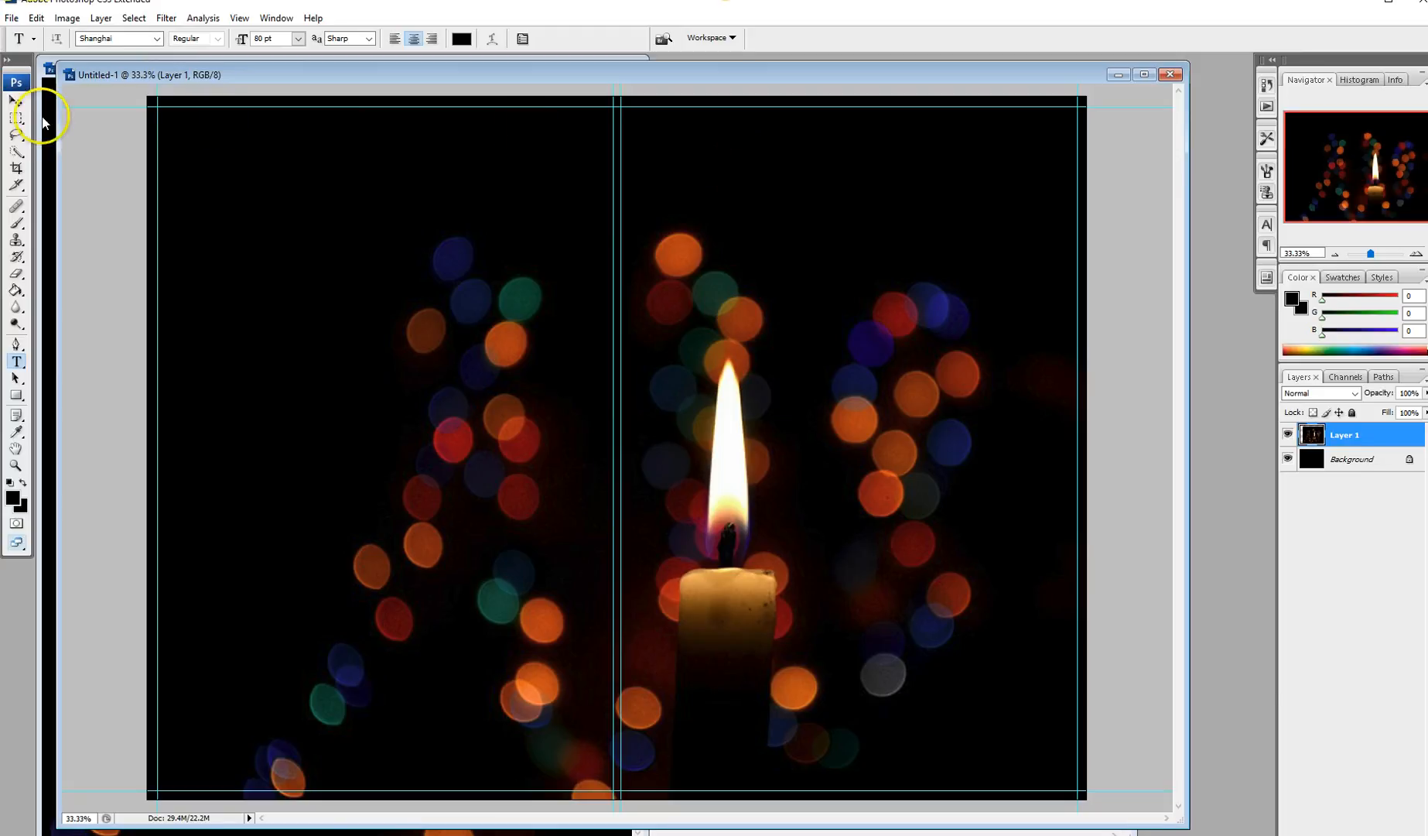
left_click(157, 39)
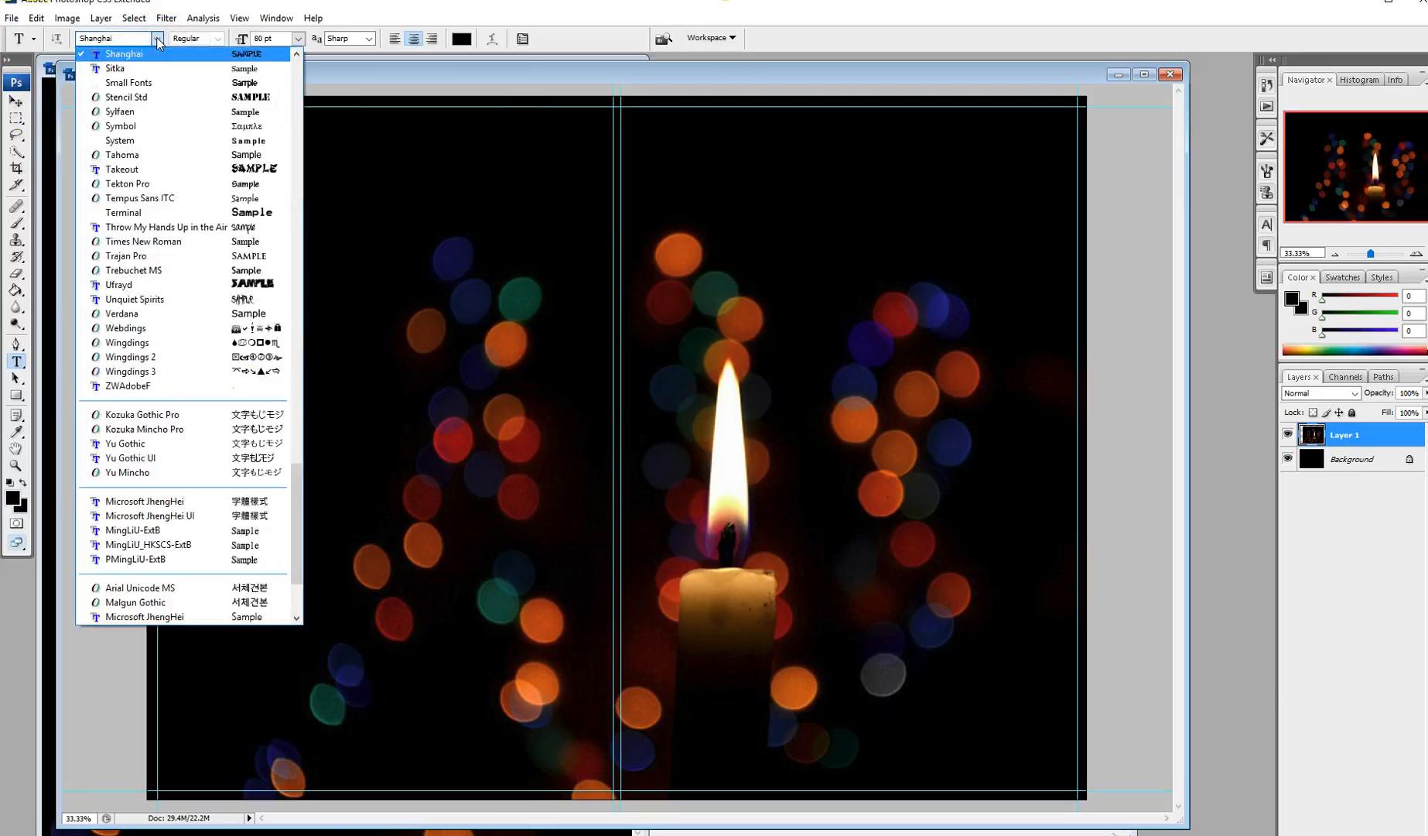
scroll(188, 309, "up", 7)
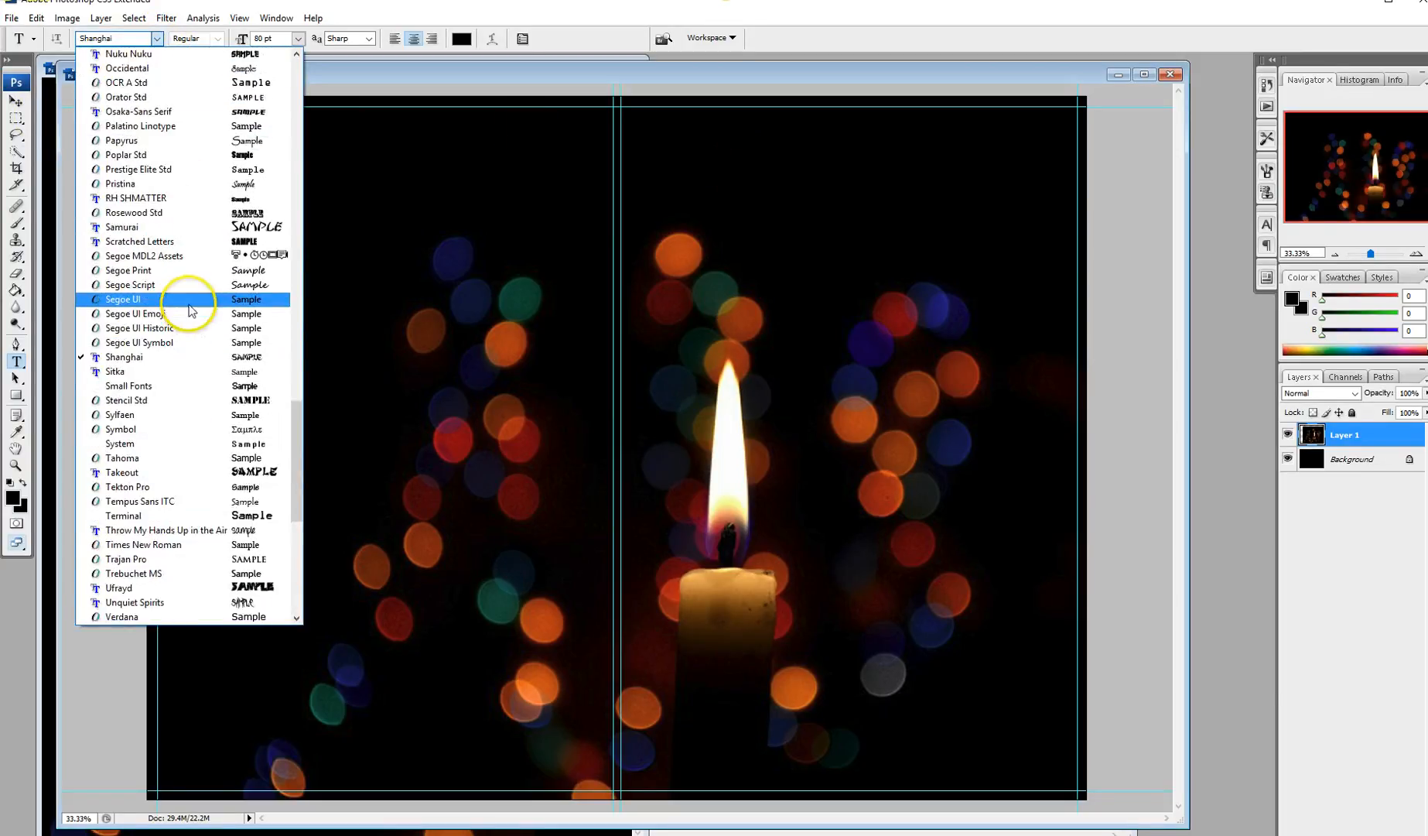
scroll(190, 309, "up", 20)
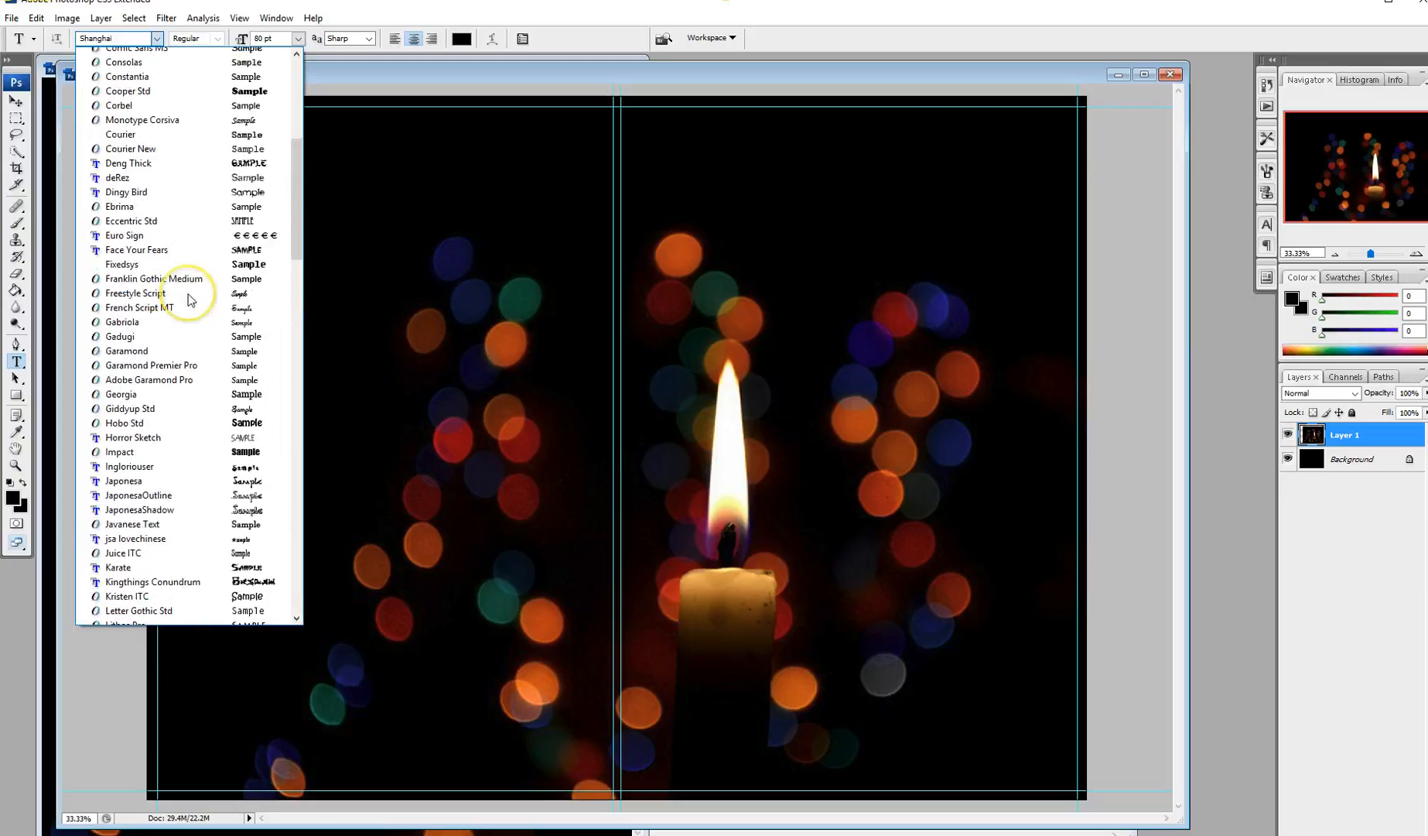
scroll(190, 301, "up", 6)
scroll(190, 298, "down", 5)
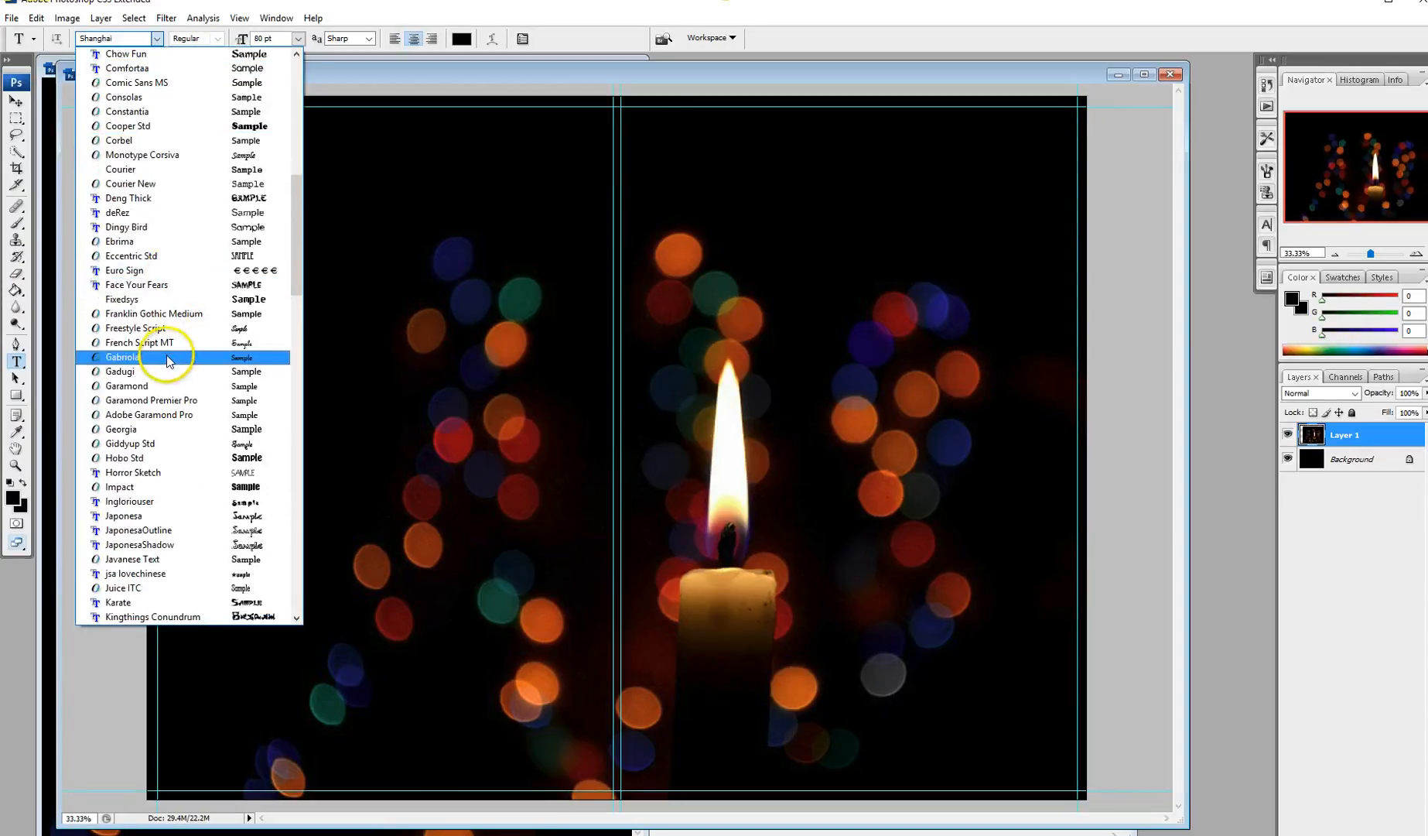
scroll(194, 468, "down", 4)
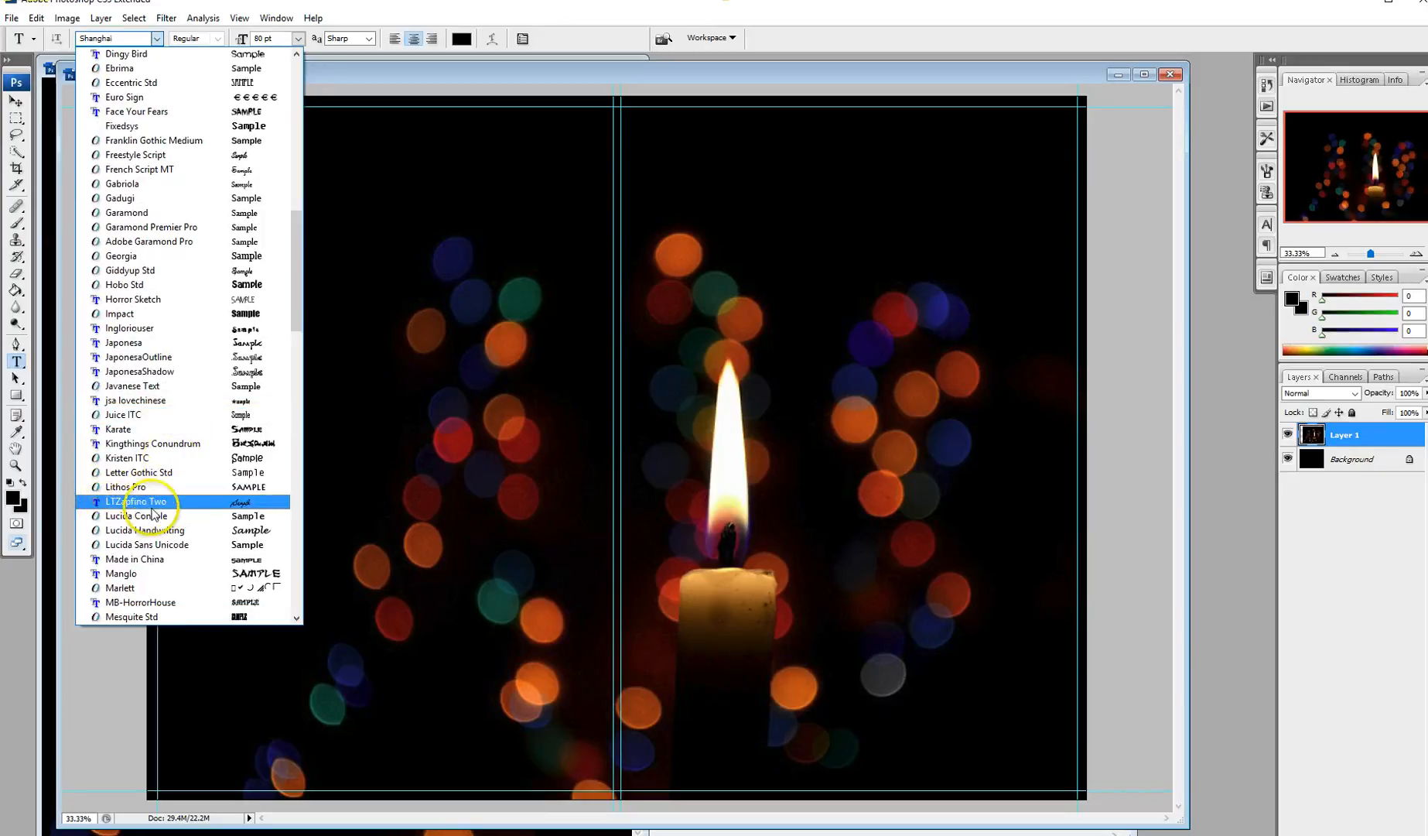
left_click(160, 504)
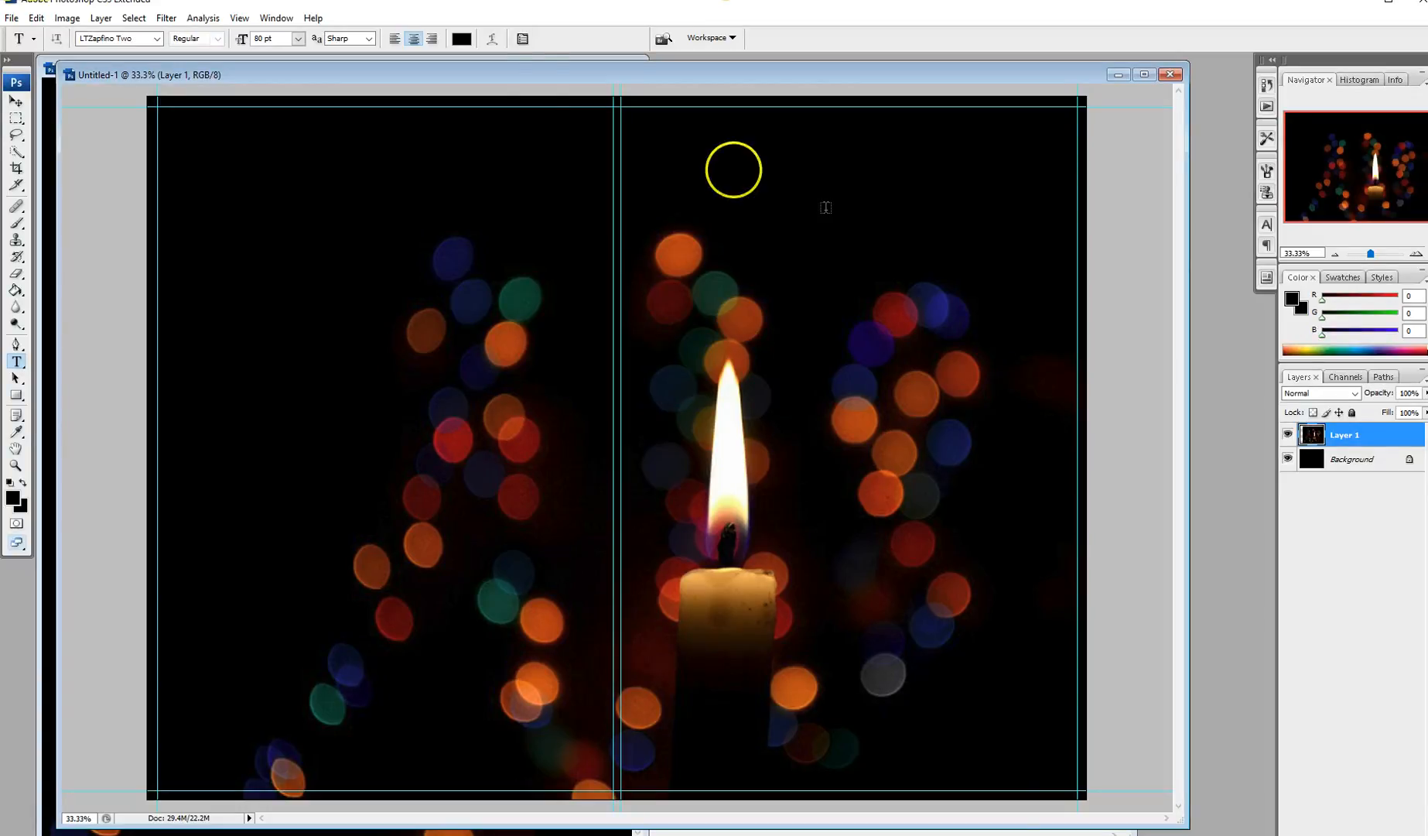
Step: Set the text colour to white (ffffff) and type 'Metaphot's Miracle' near the top of the front cover
left_click(459, 39)
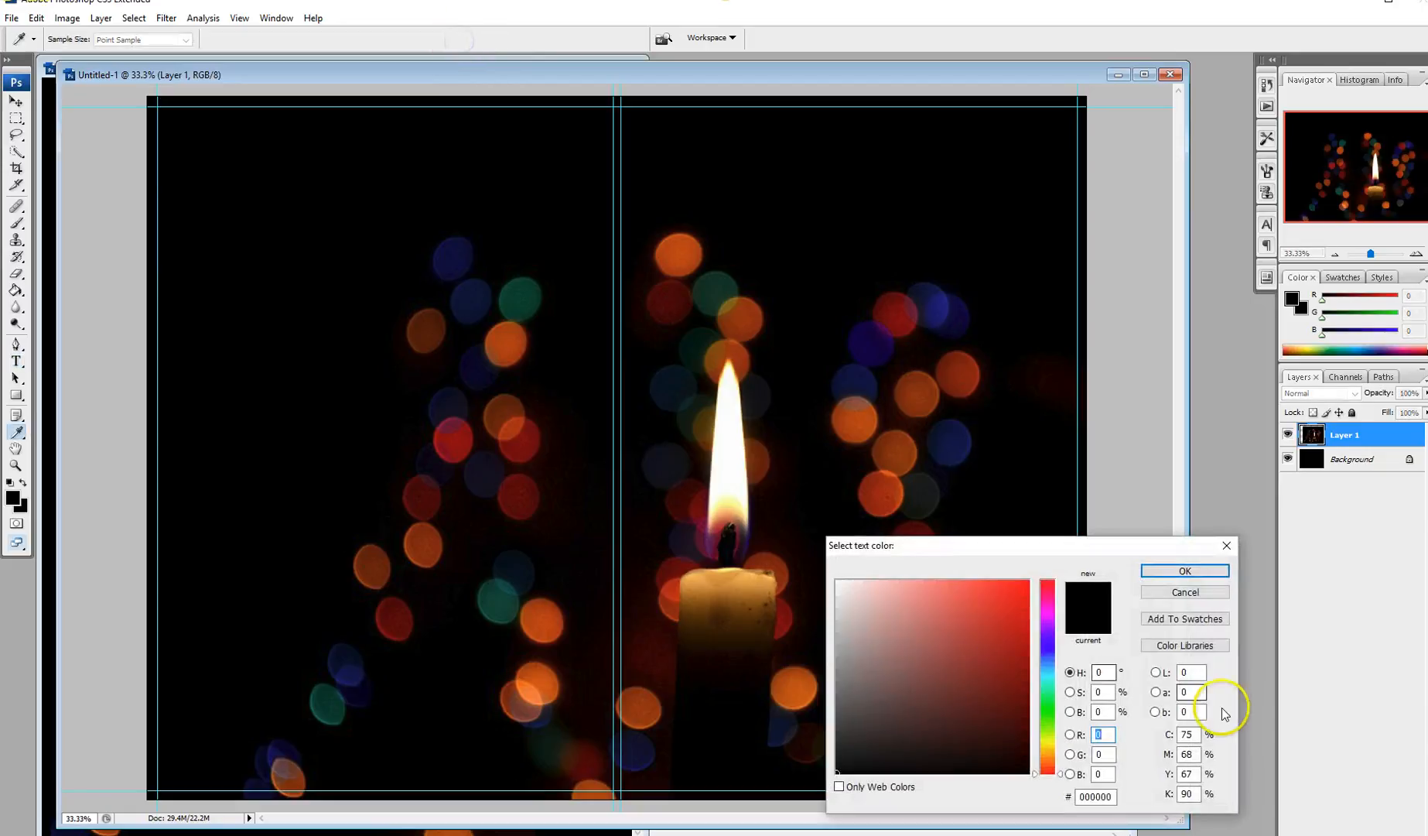
left_click(836, 580)
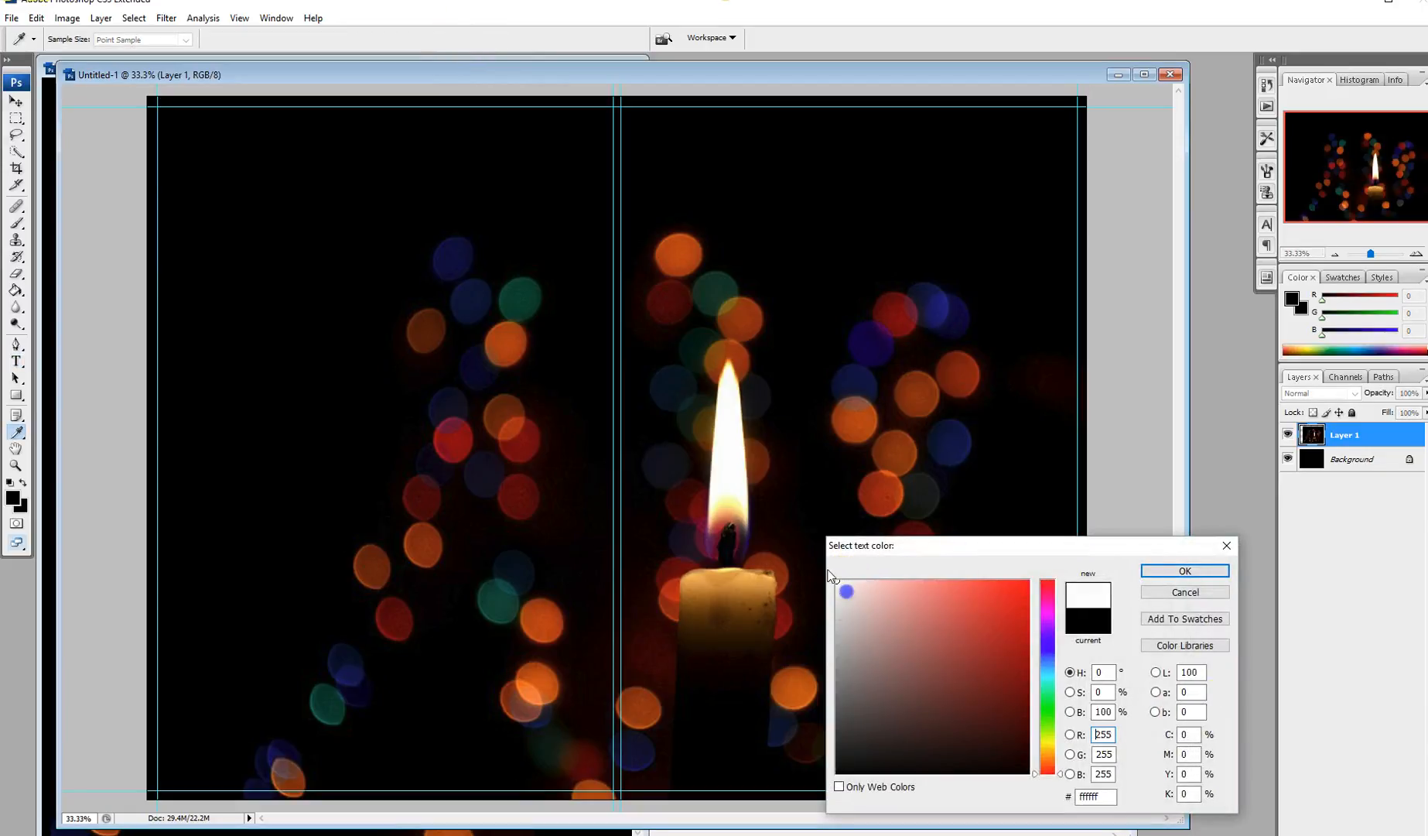
left_click(1184, 571)
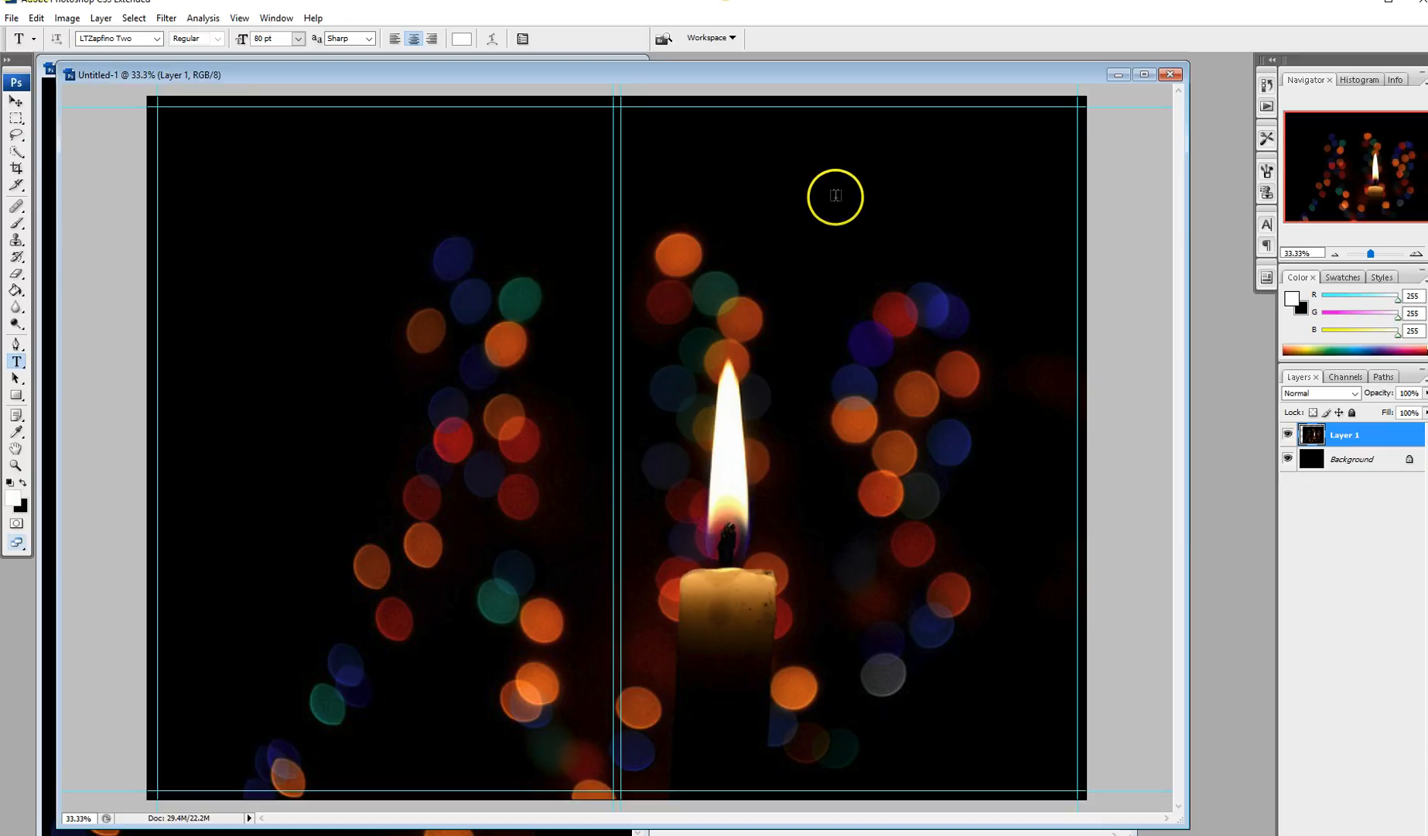
left_click(833, 196)
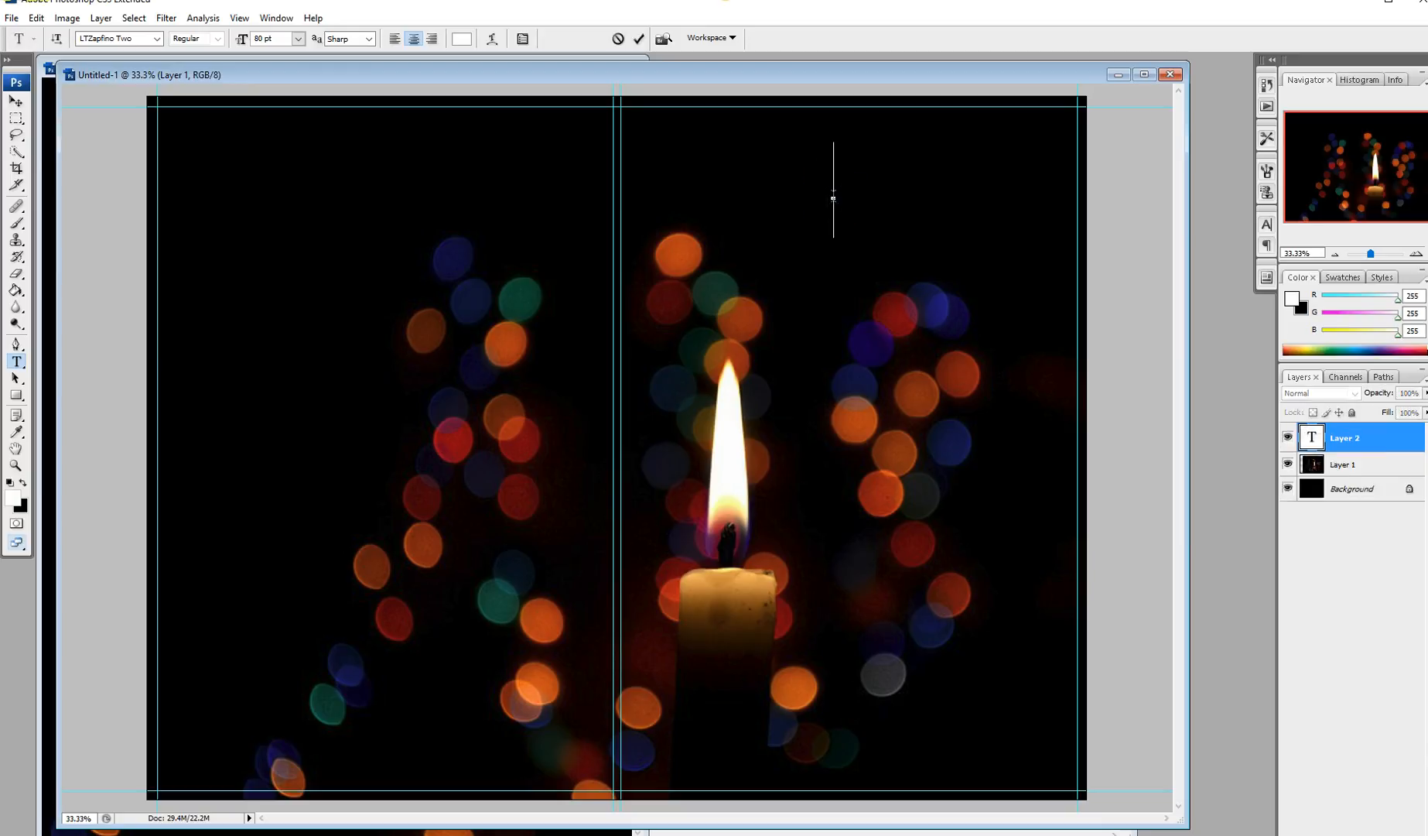
type("Metaphot")
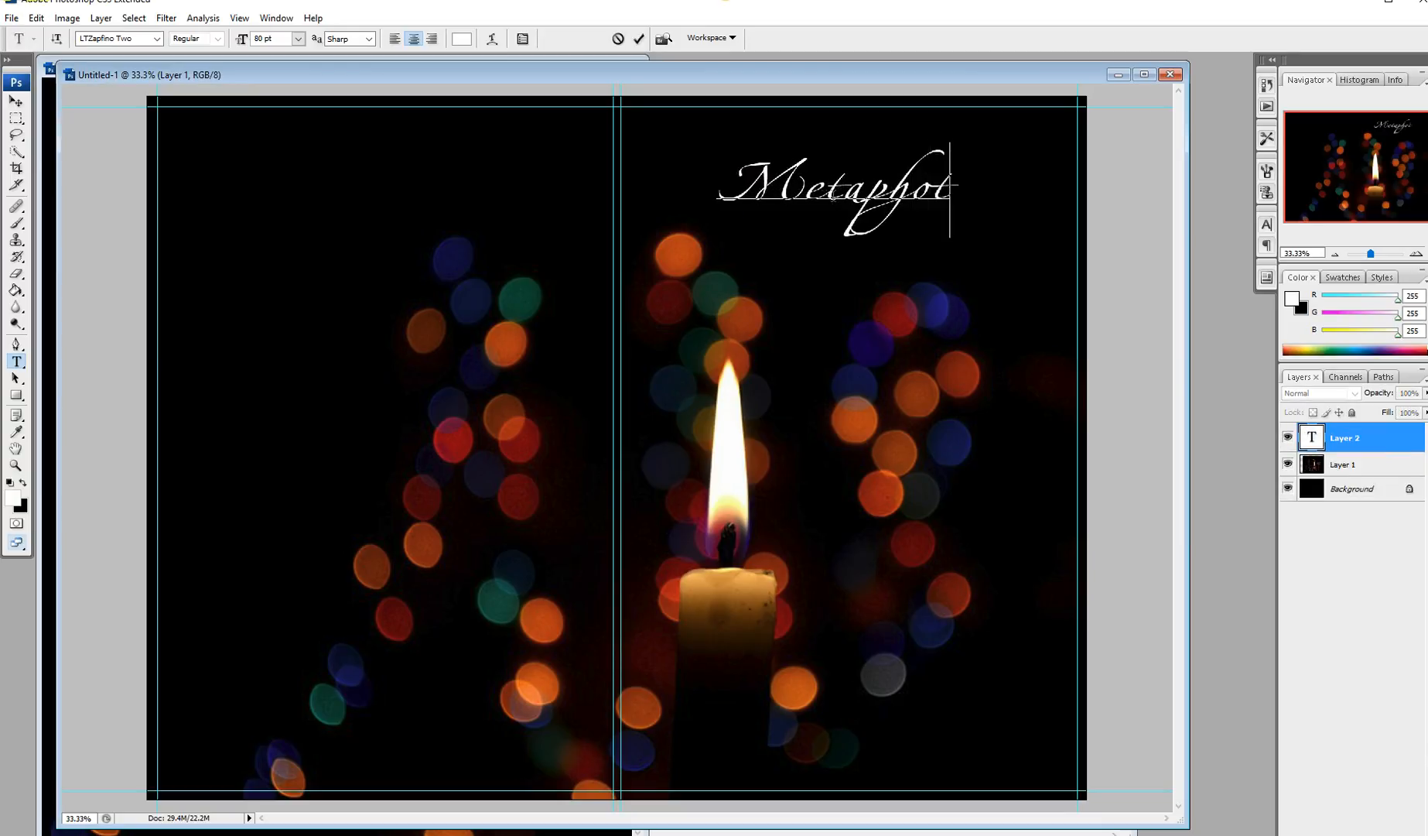
key("BackSpace")
type("r's Miracl")
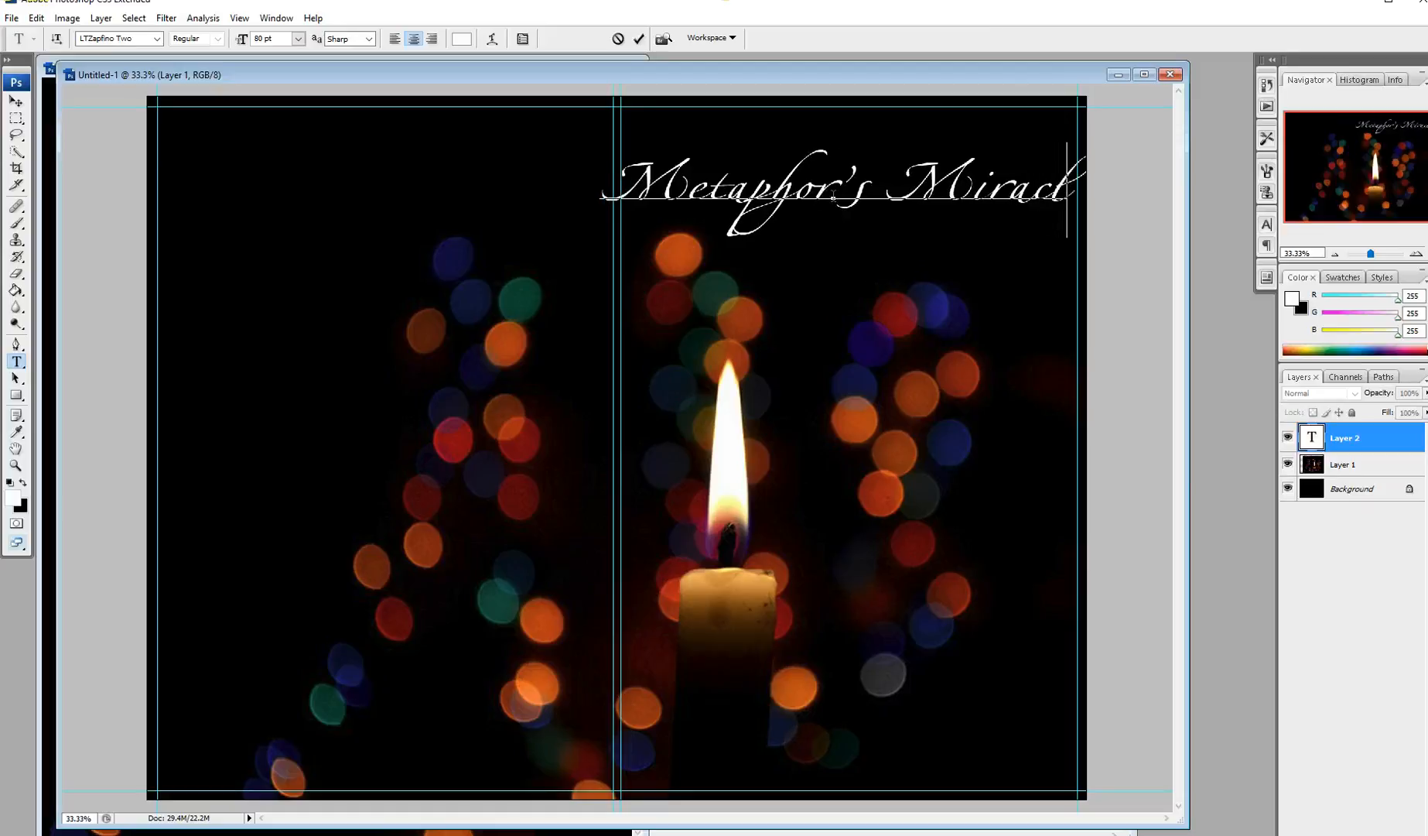
type("e")
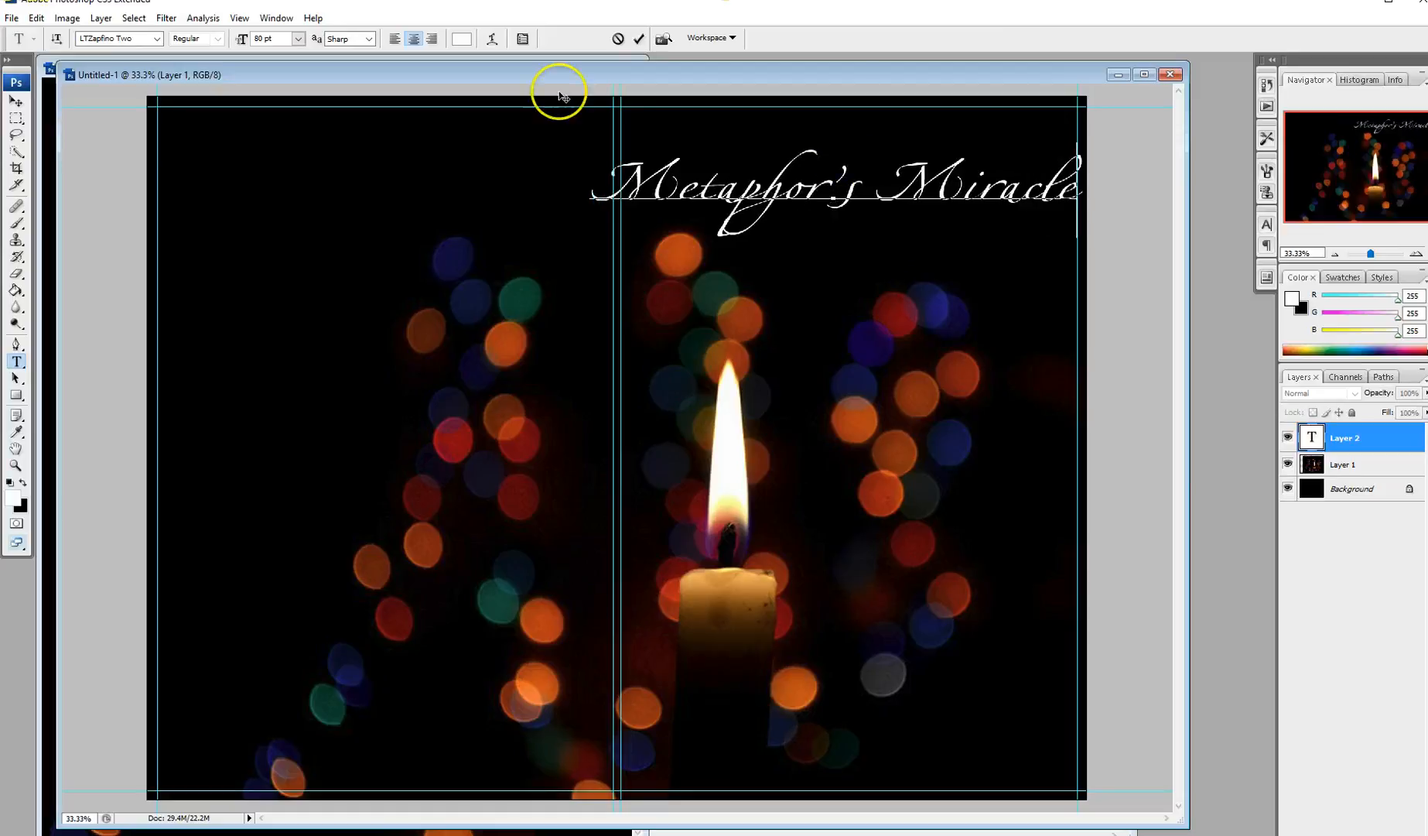
Step: Commit the title, resize it to 68 pt in the Character panel, and shift it slightly right
left_click(639, 43)
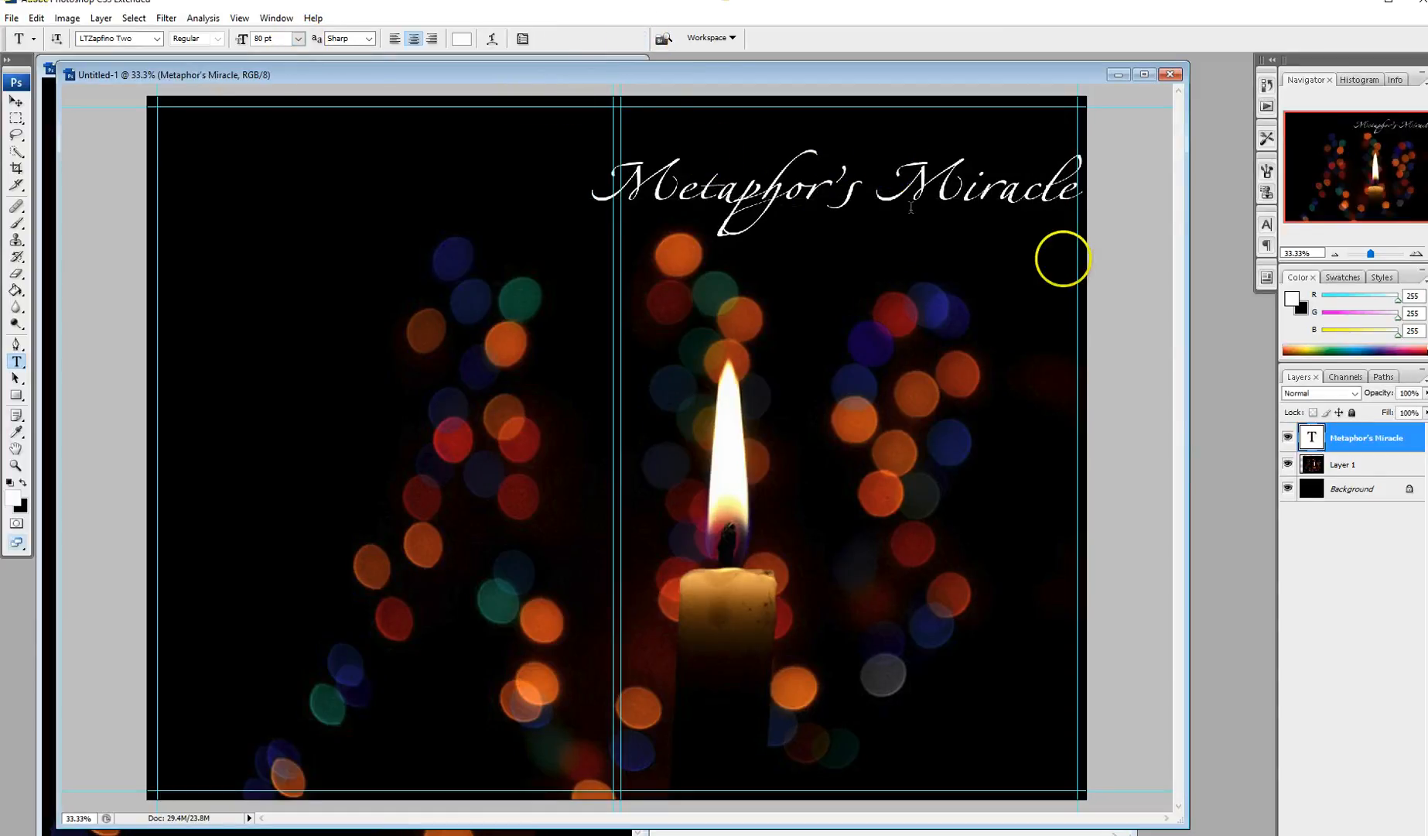
left_click(1267, 226)
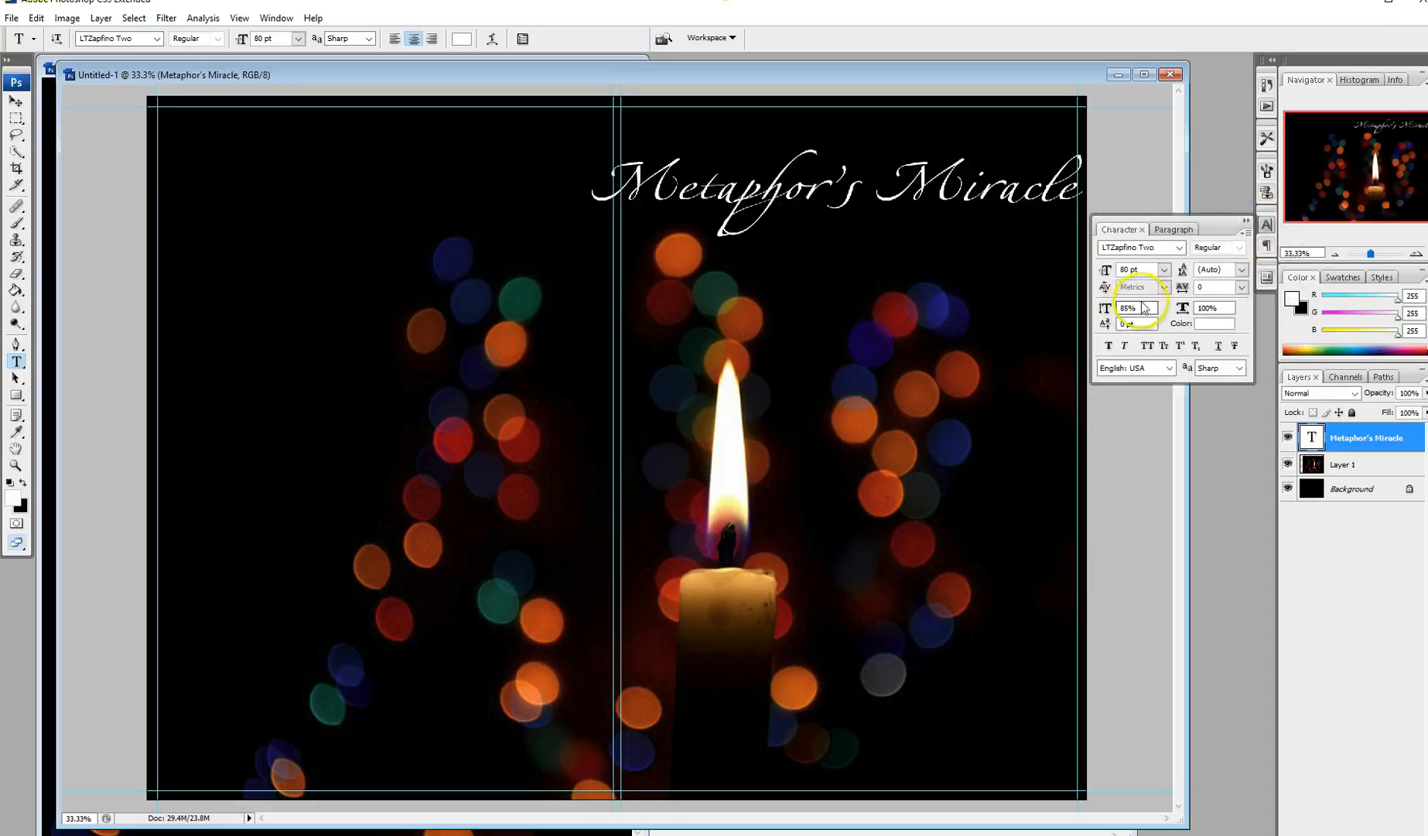
left_click(1165, 269)
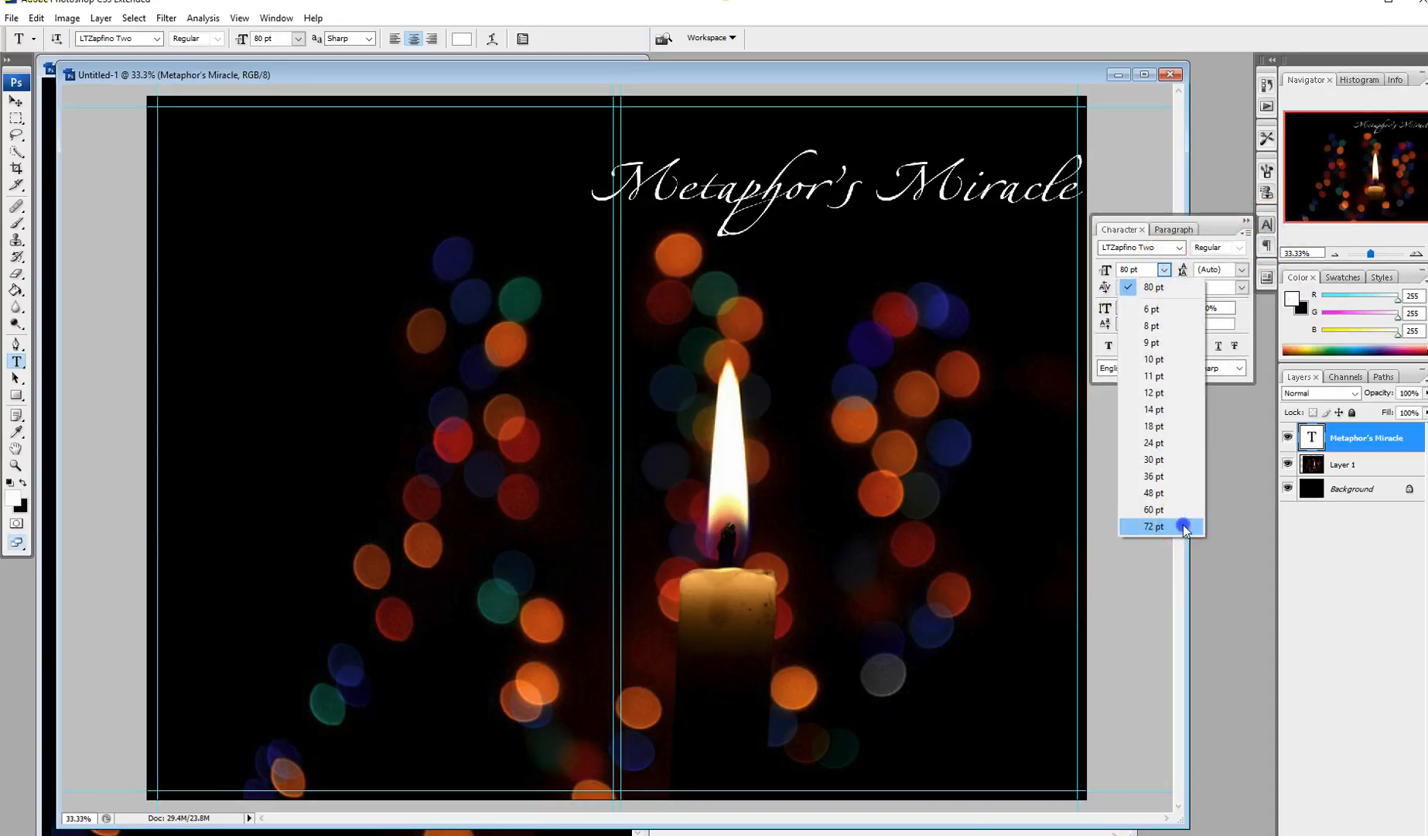
left_click(1153, 527)
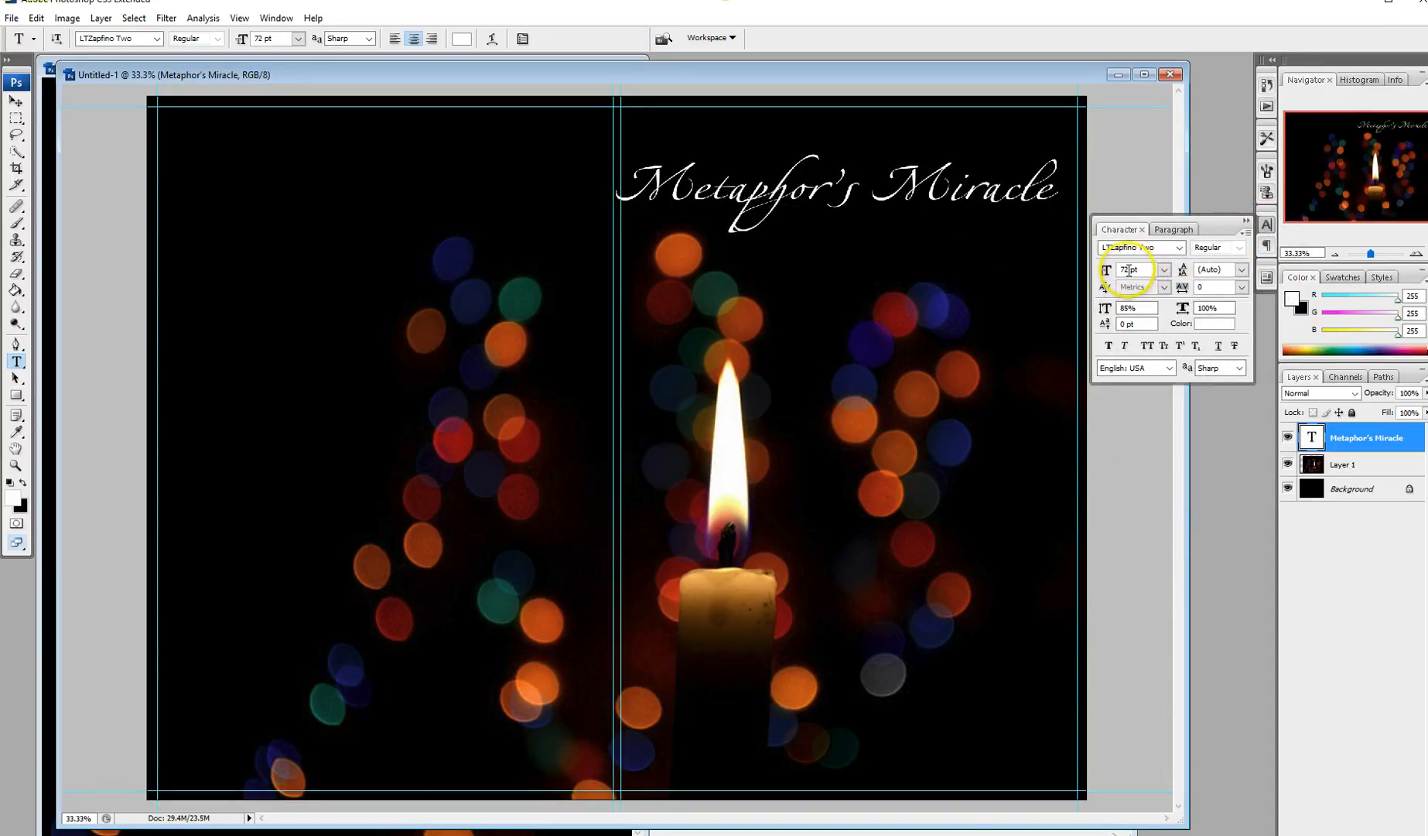
left_click(1126, 269)
type("68")
key("Tab")
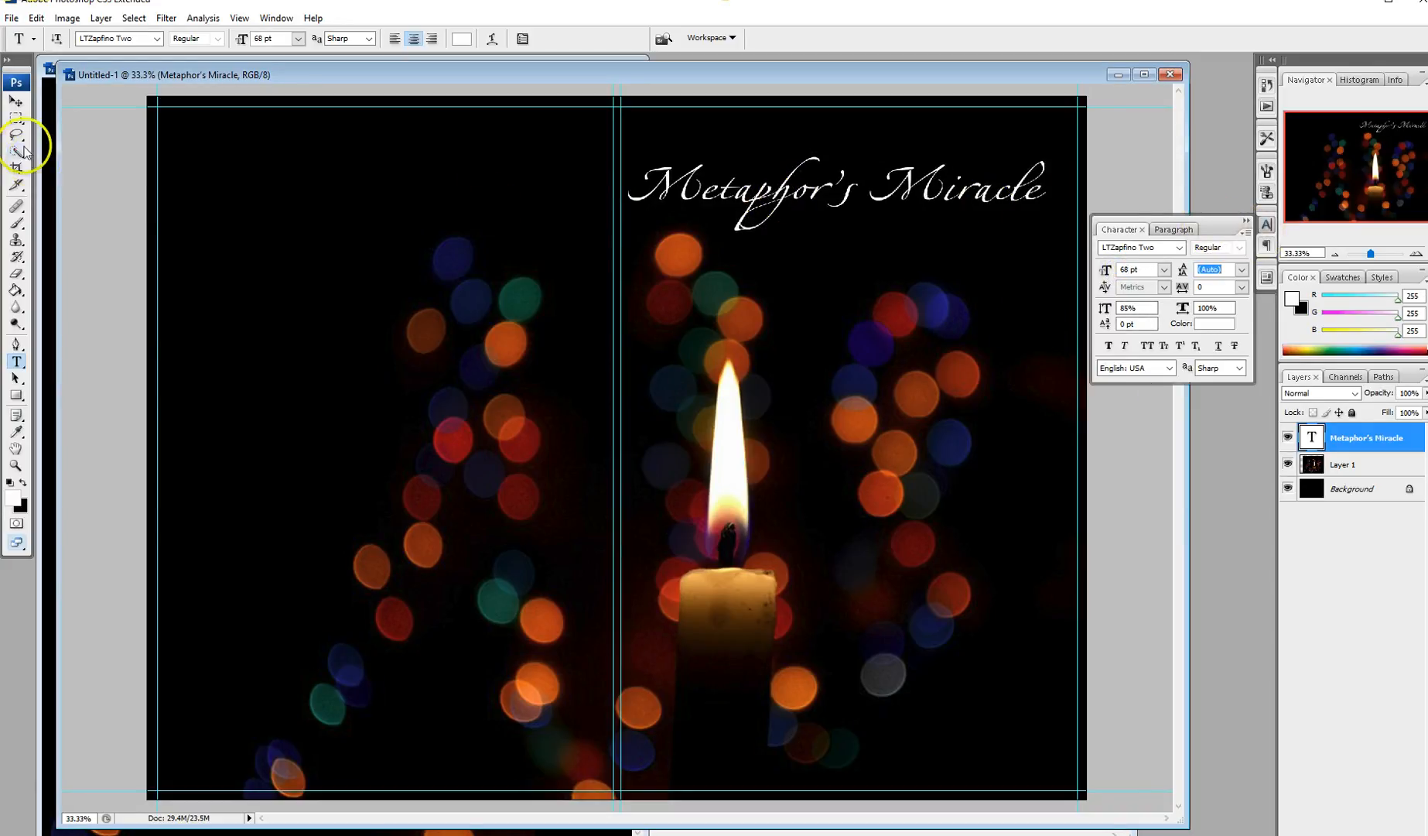
left_click(15, 102)
left_click_drag(851, 200, 865, 193)
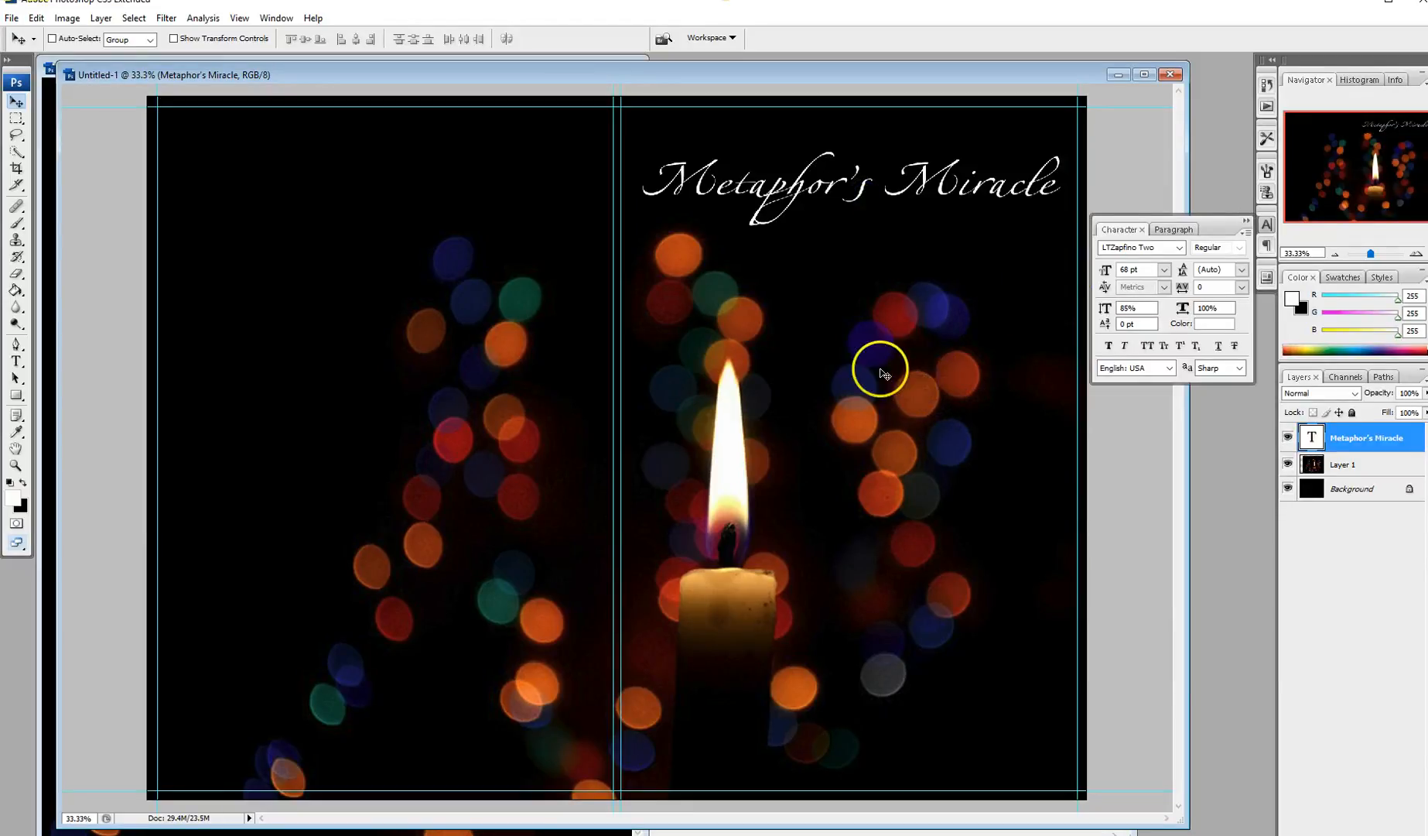
Step: Type the author's name in white near the bottom right of the front cover
left_click(15, 360)
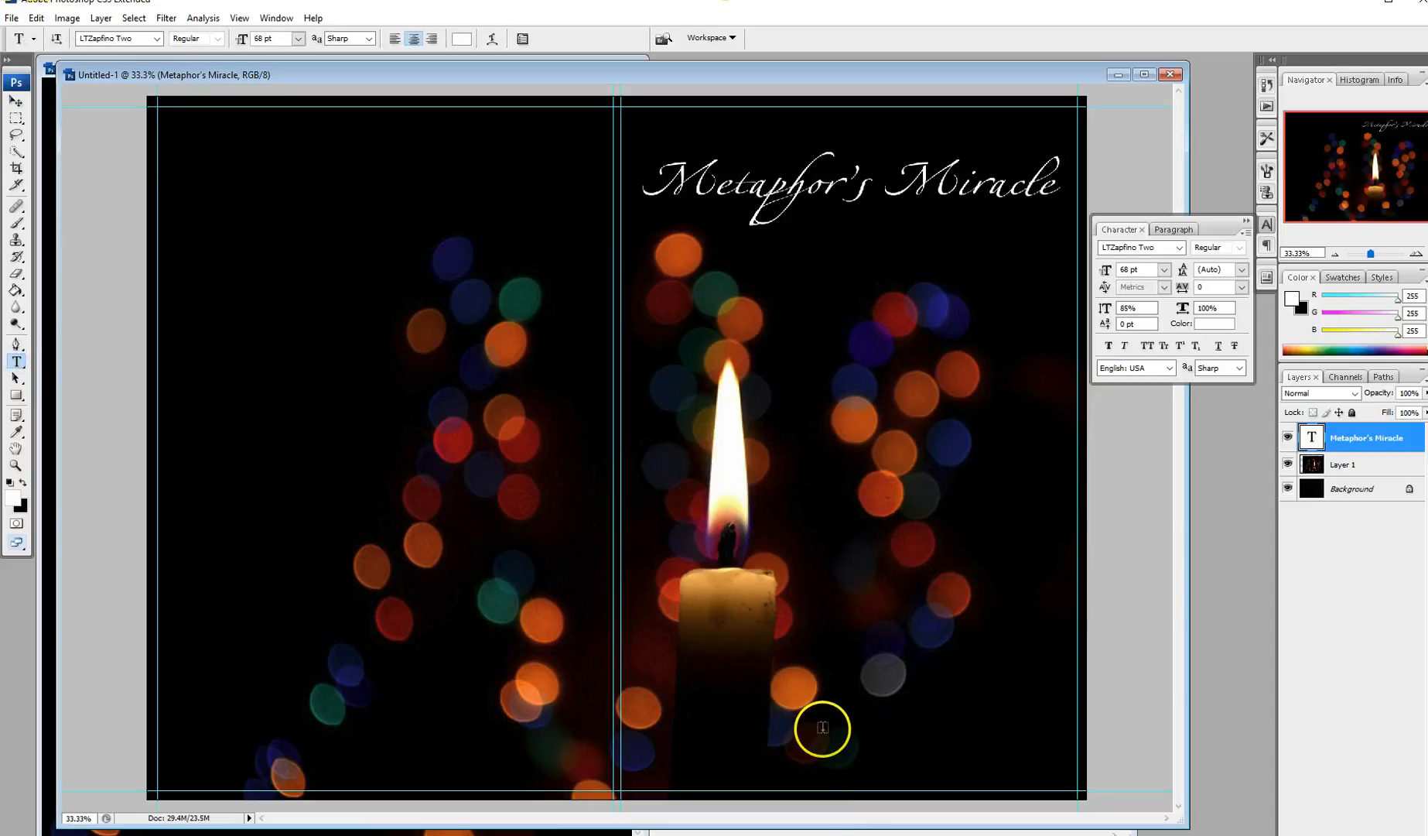
left_click(898, 719)
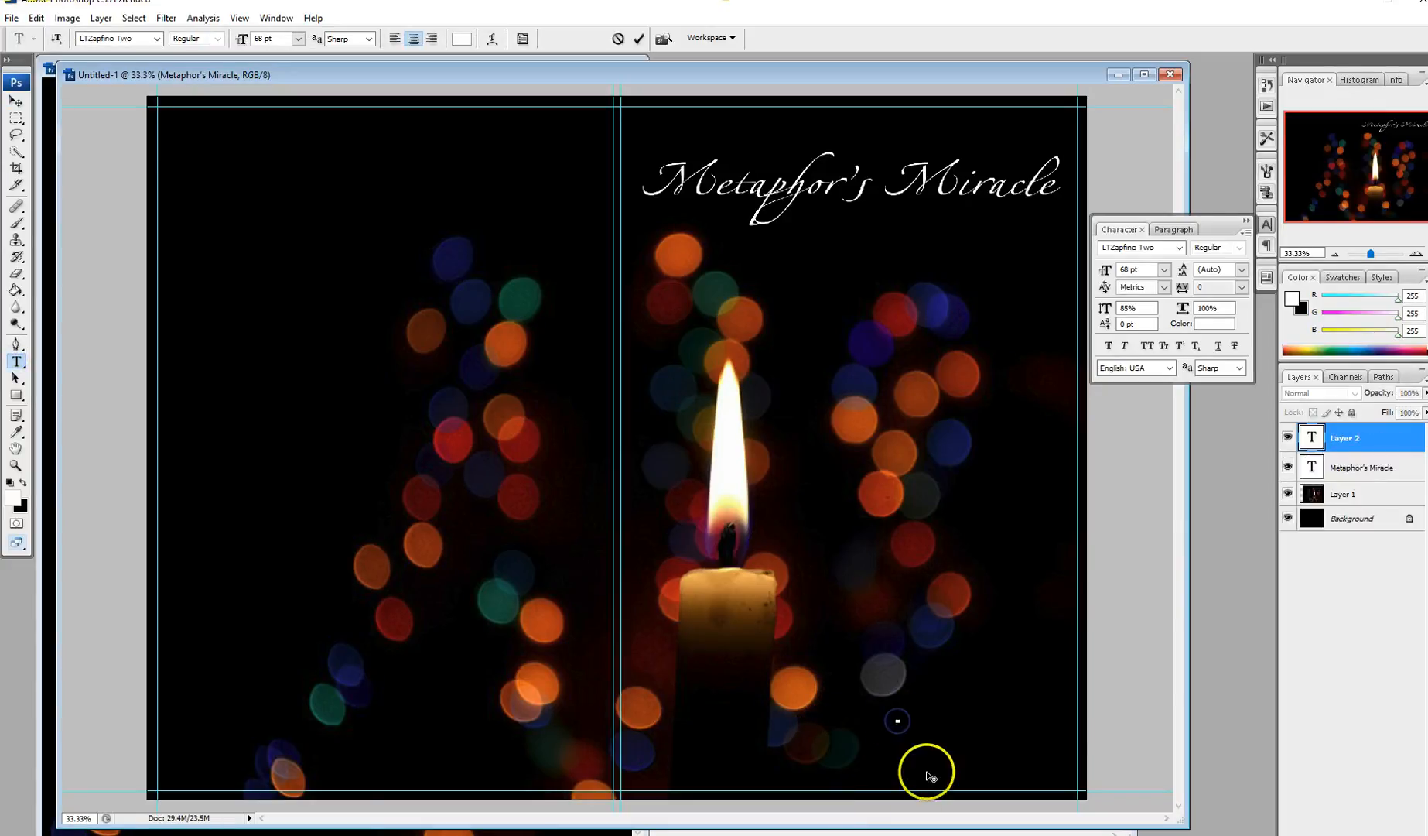
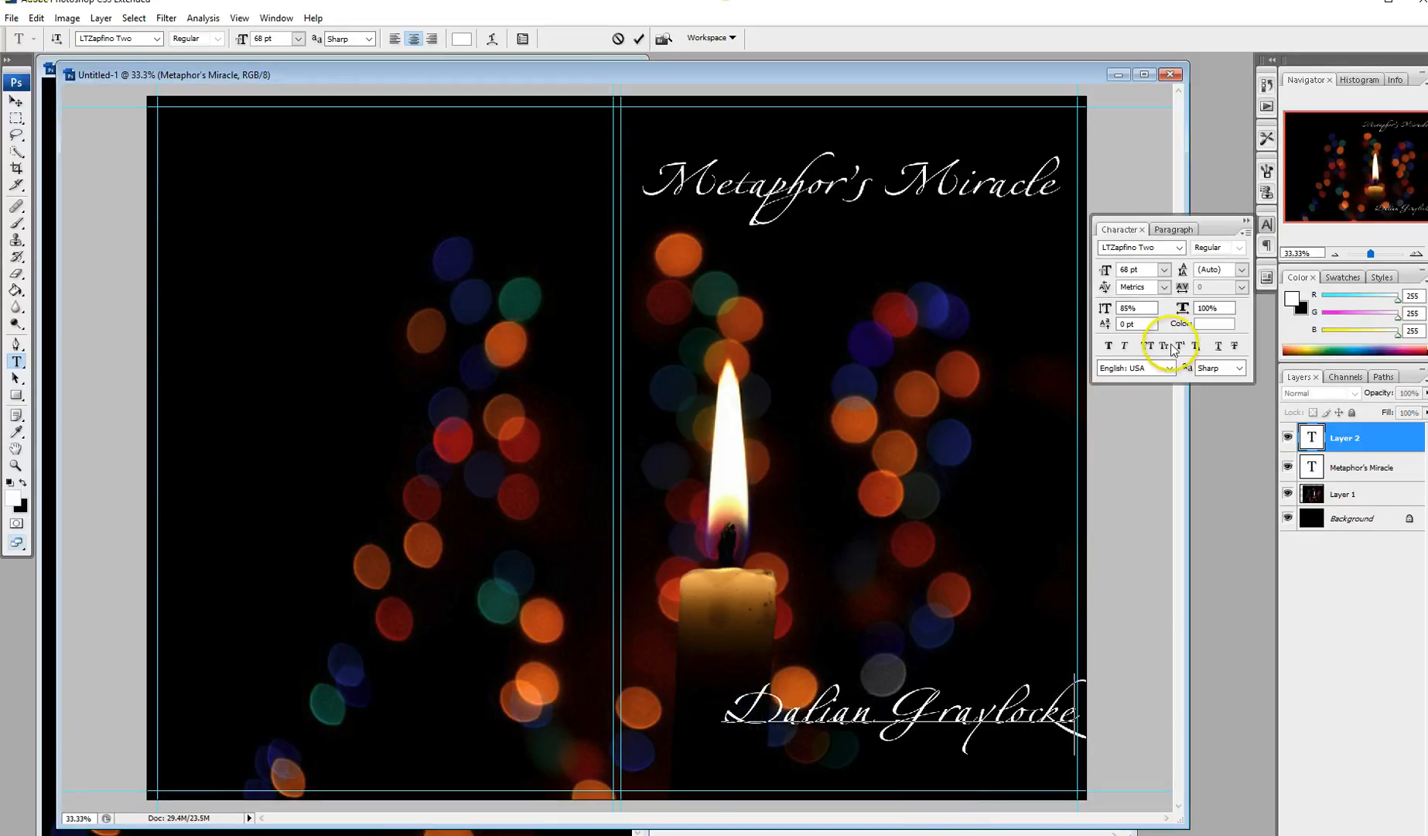
left_click(638, 38)
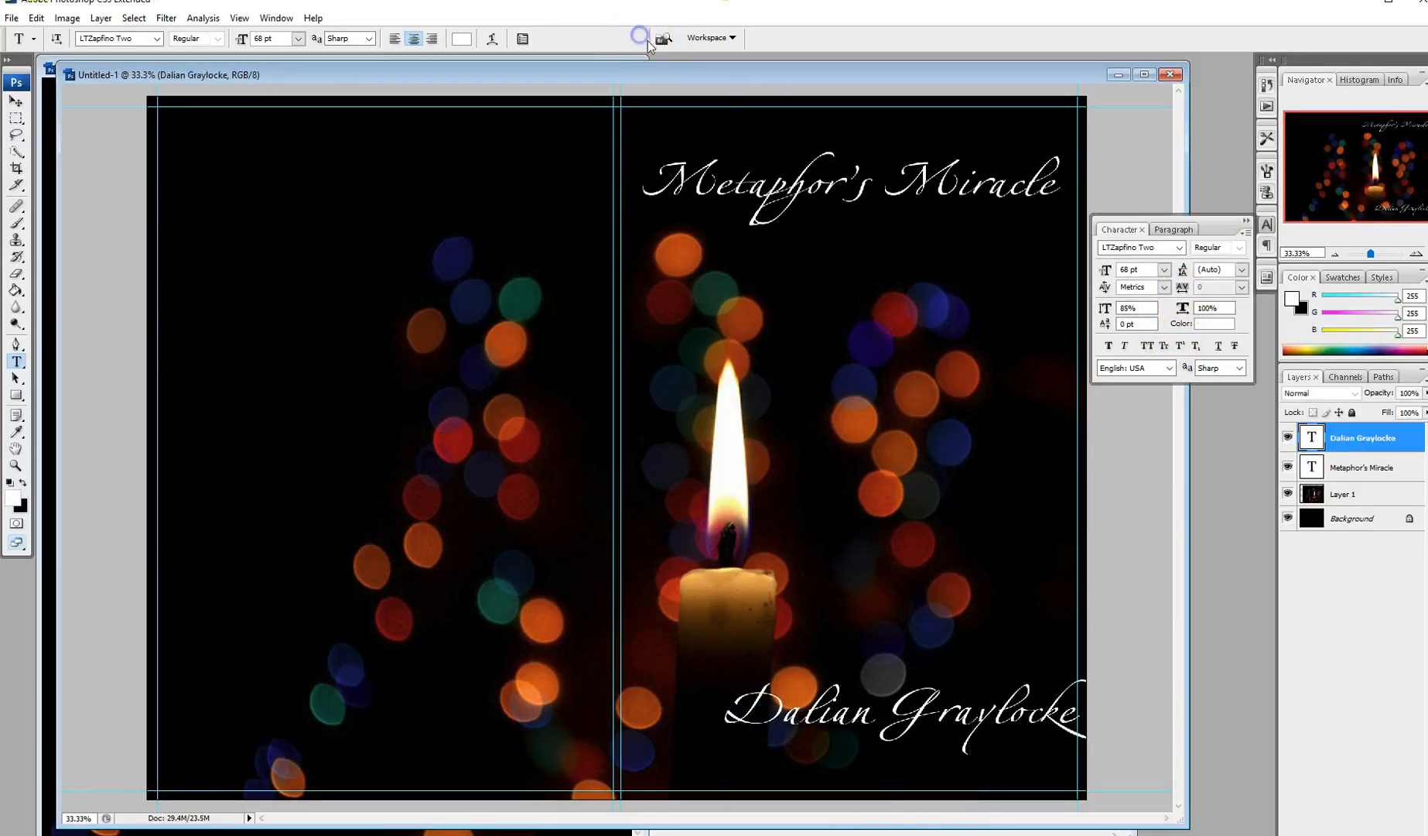
Step: Shrink the author's name to 60 pt, then to 48 pt, using the font size presets
left_click(1164, 270)
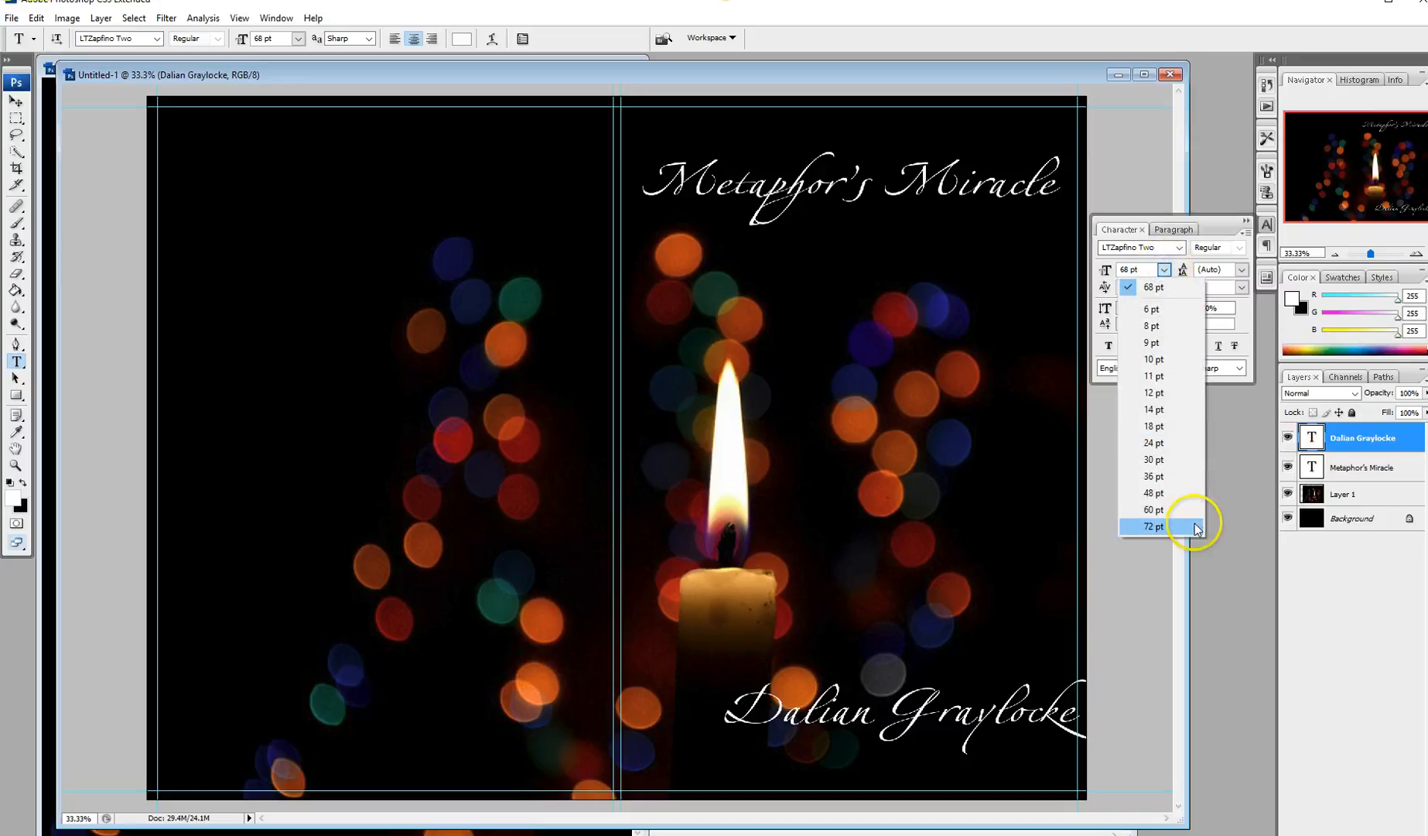
left_click(1168, 504)
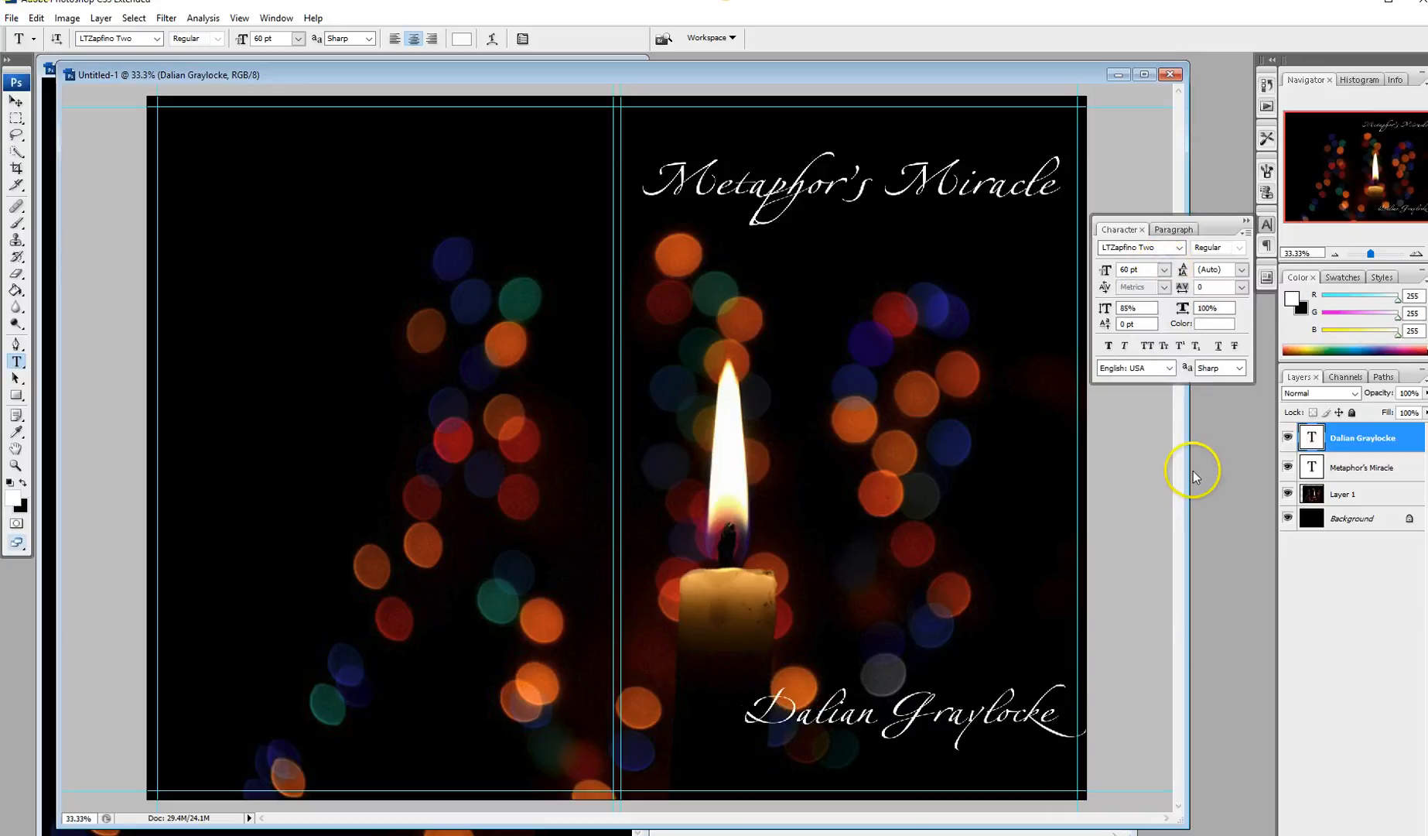
left_click(1164, 271)
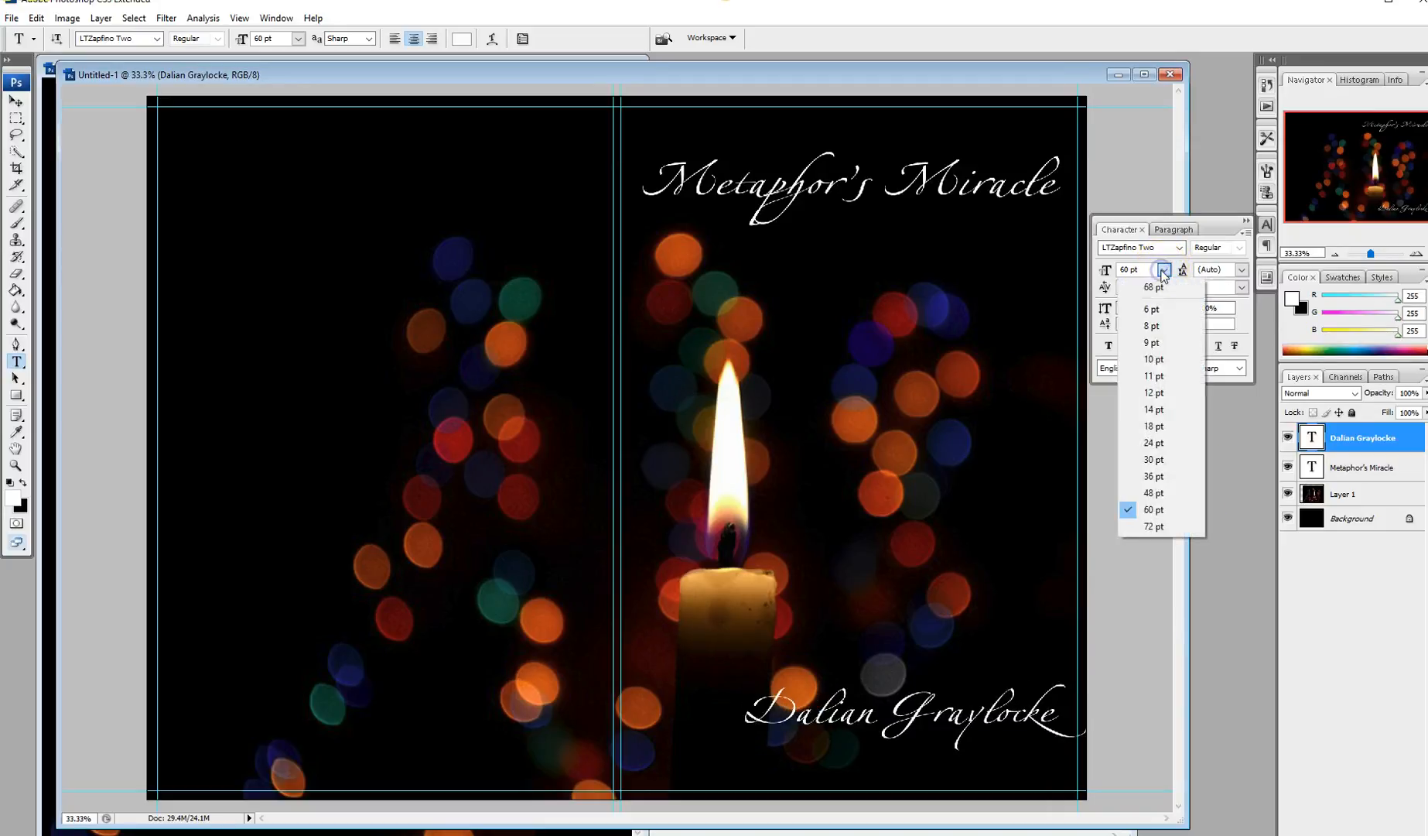
left_click(1173, 493)
left_click(18, 106)
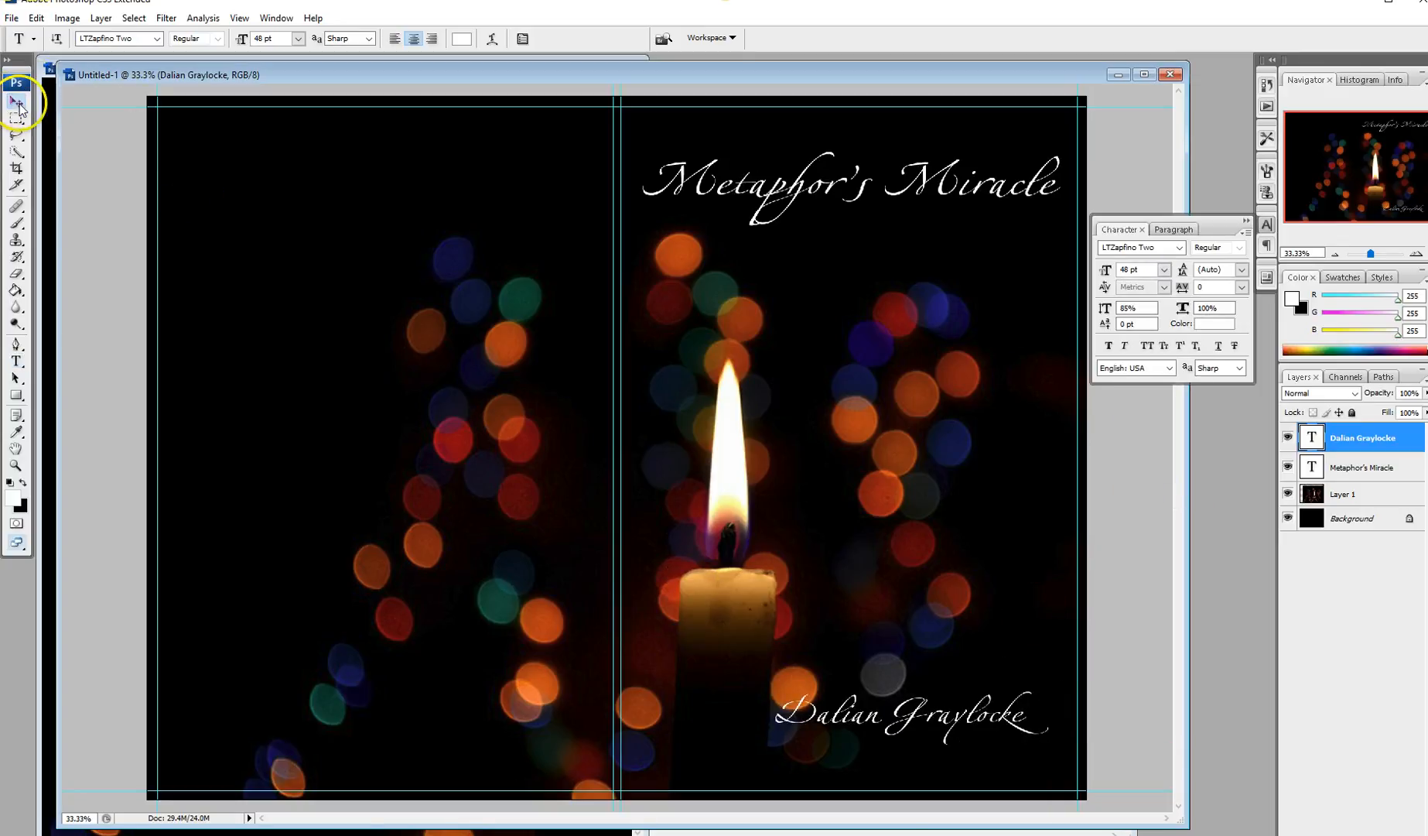
Step: Nudge the author's name down and right, test Faux Bold on the title, then close the Character panel
left_click_drag(918, 716, 925, 746)
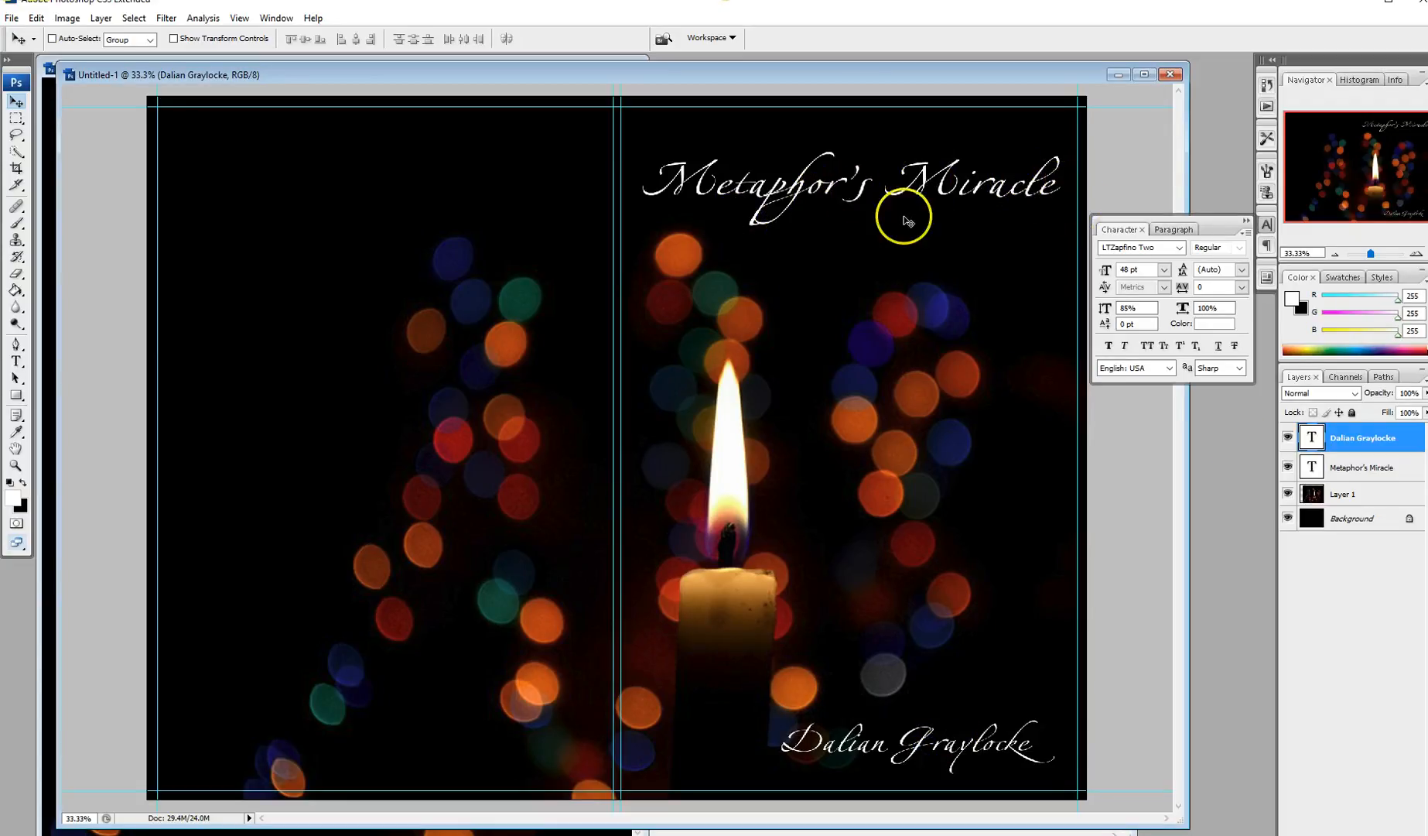
left_click(1365, 468)
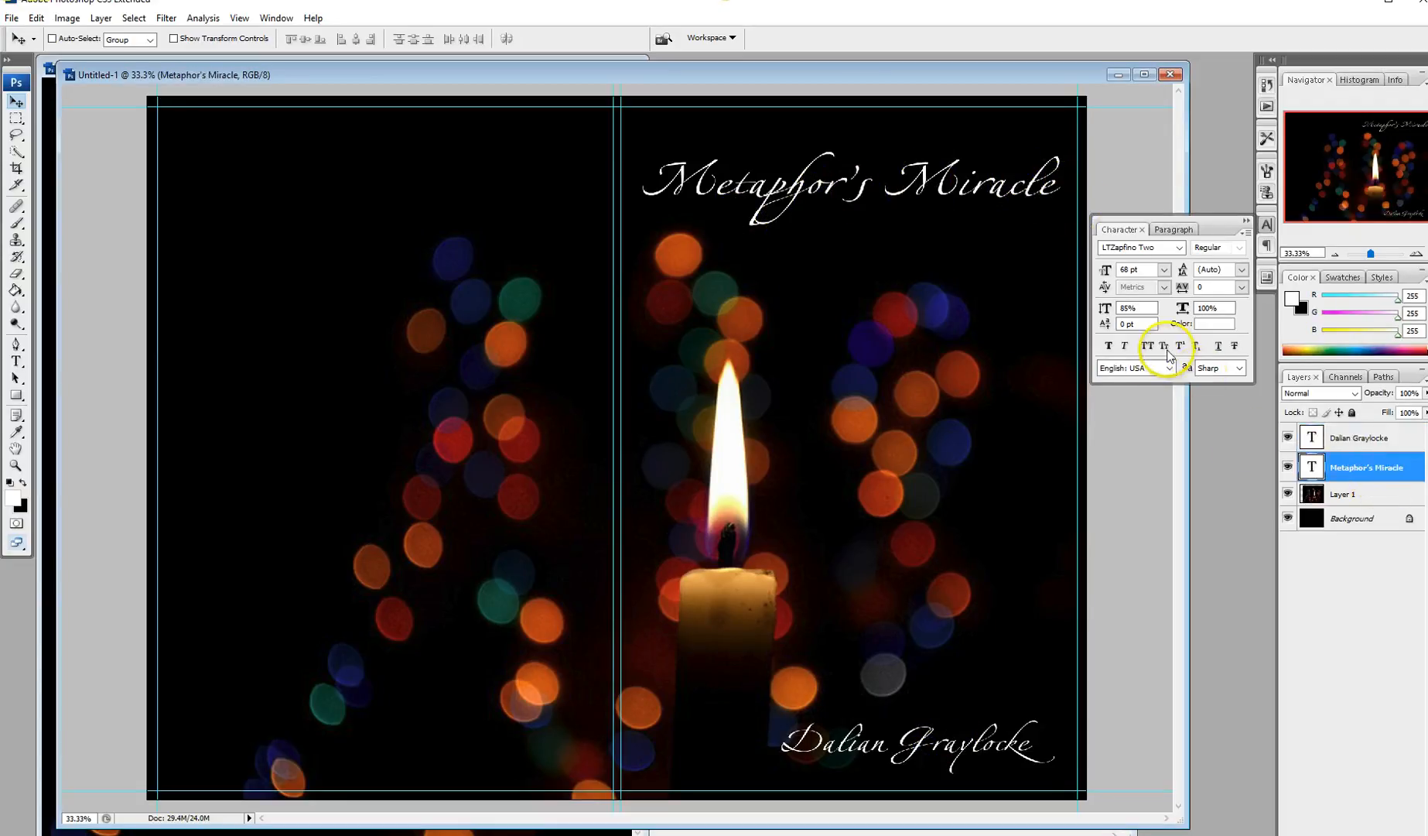
left_click(1109, 346)
left_click(1109, 346)
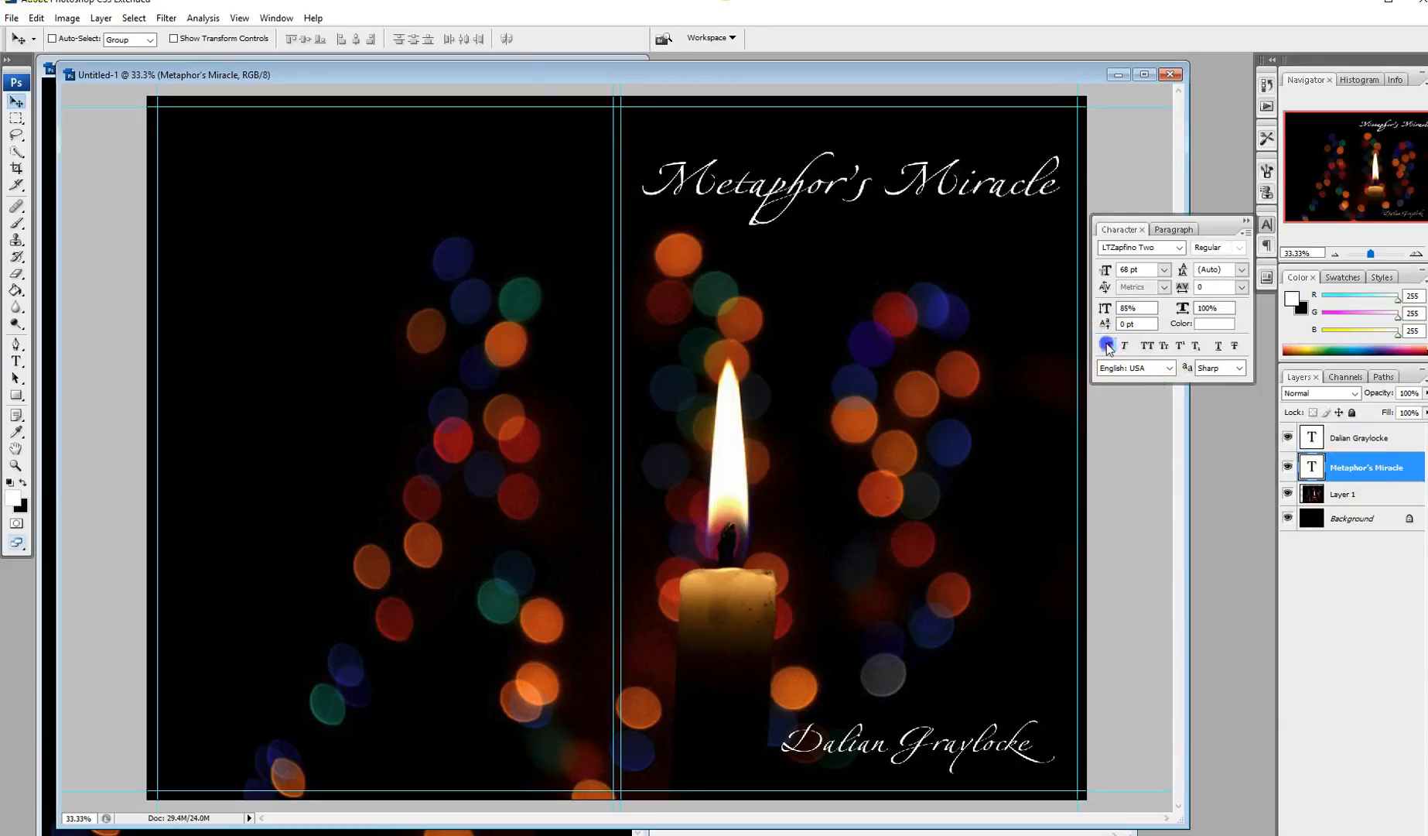
left_click(1246, 224)
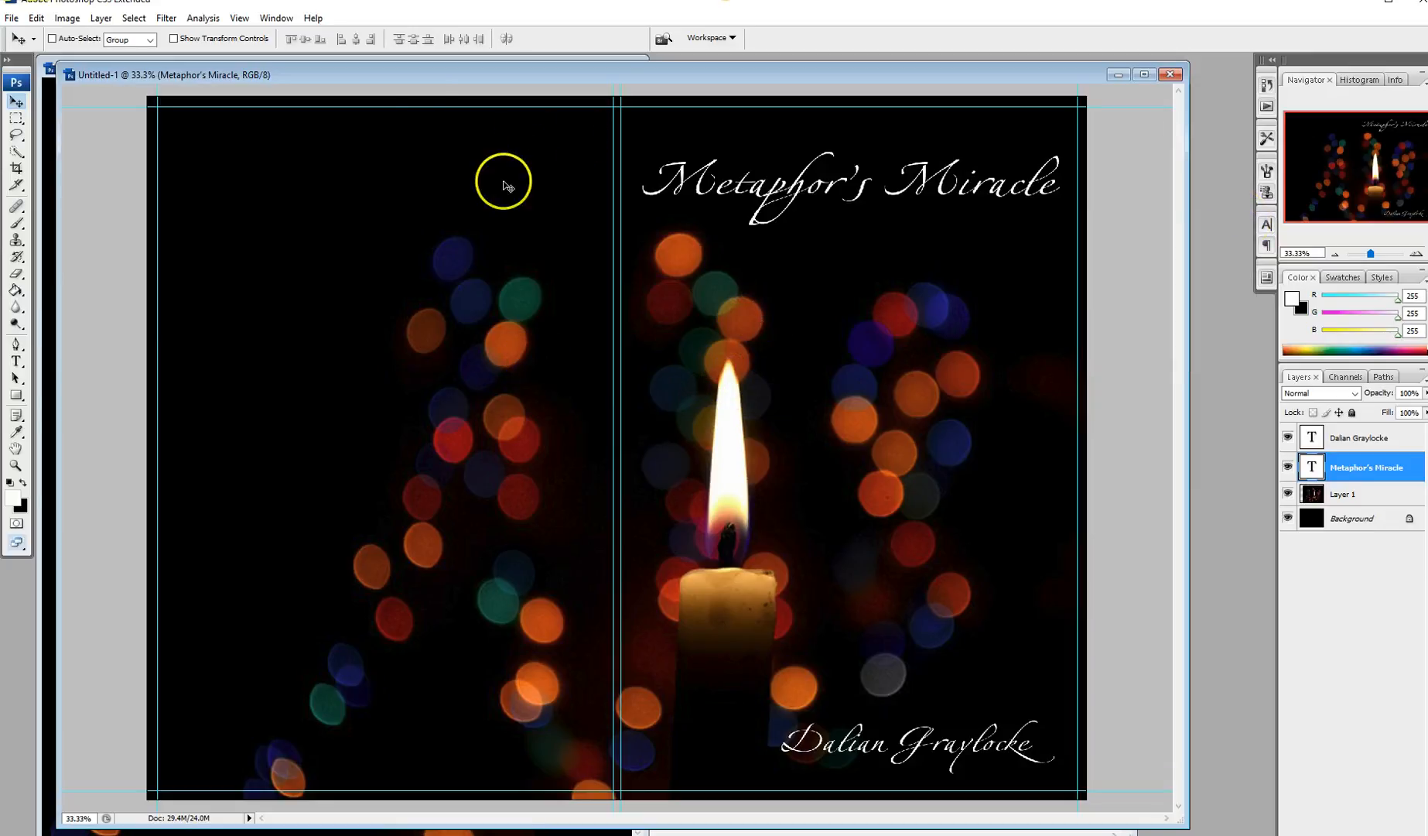